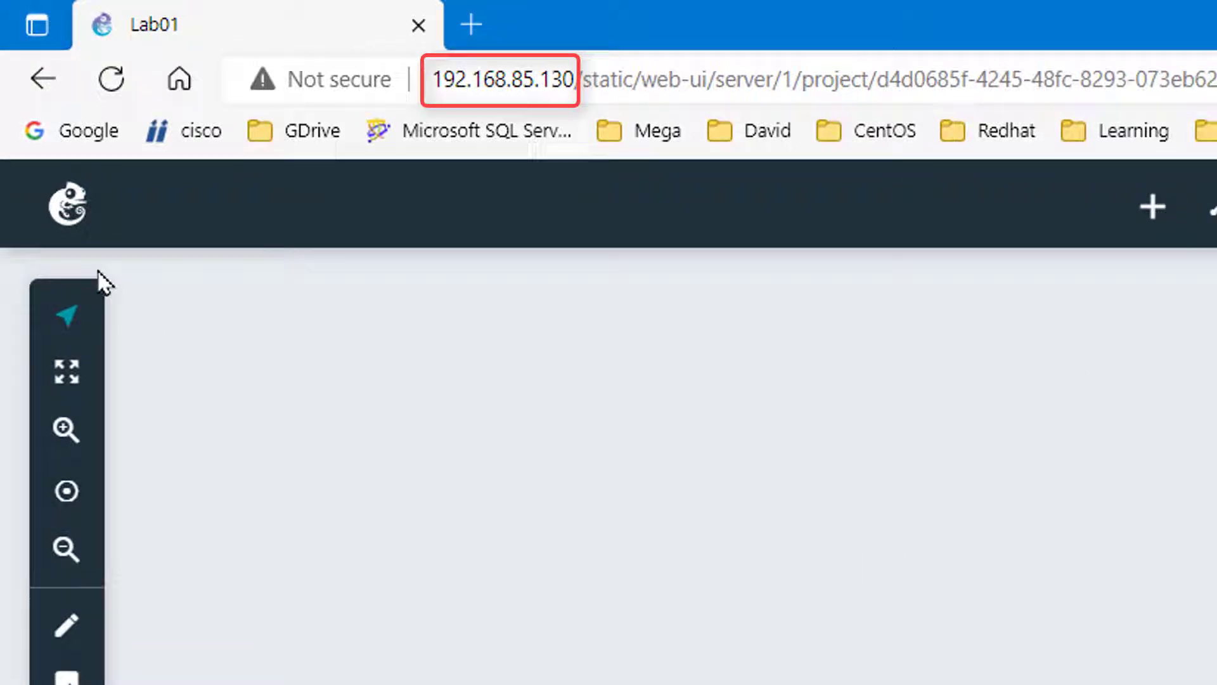
Step: Go to the server's IOS on Unix preferences and start a new IOU device template
{"action": "left_click", "coordinate": [67, 204]}
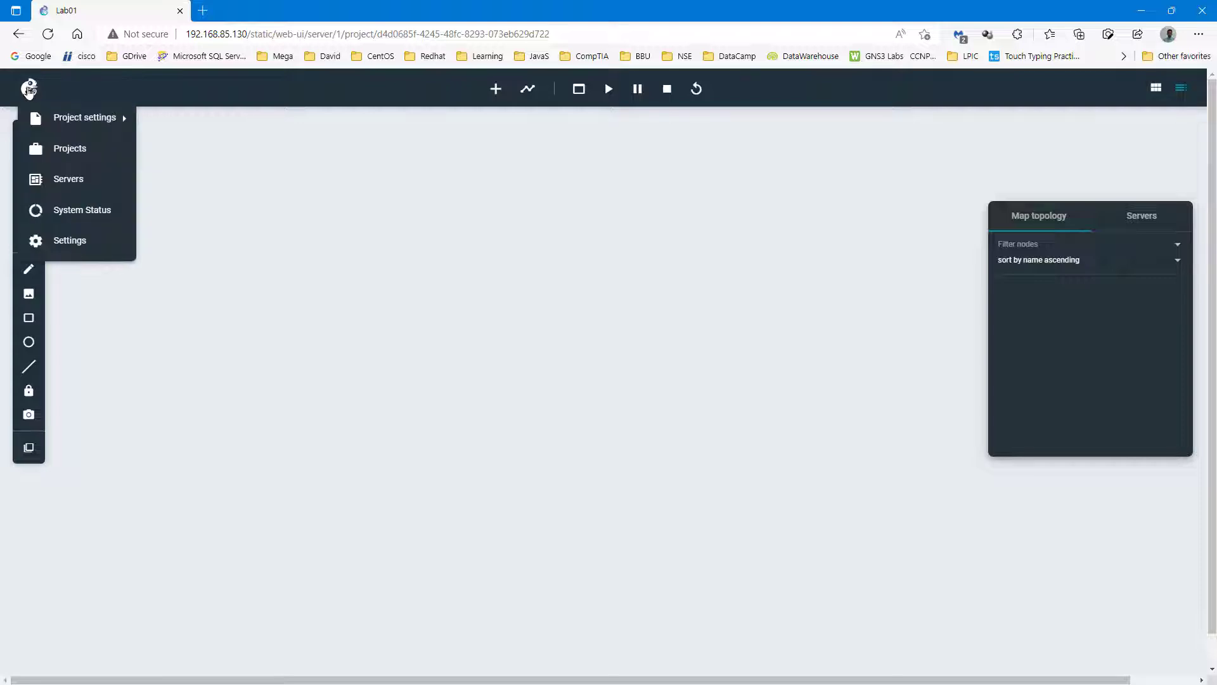
{"action": "left_click", "coordinate": [71, 149]}
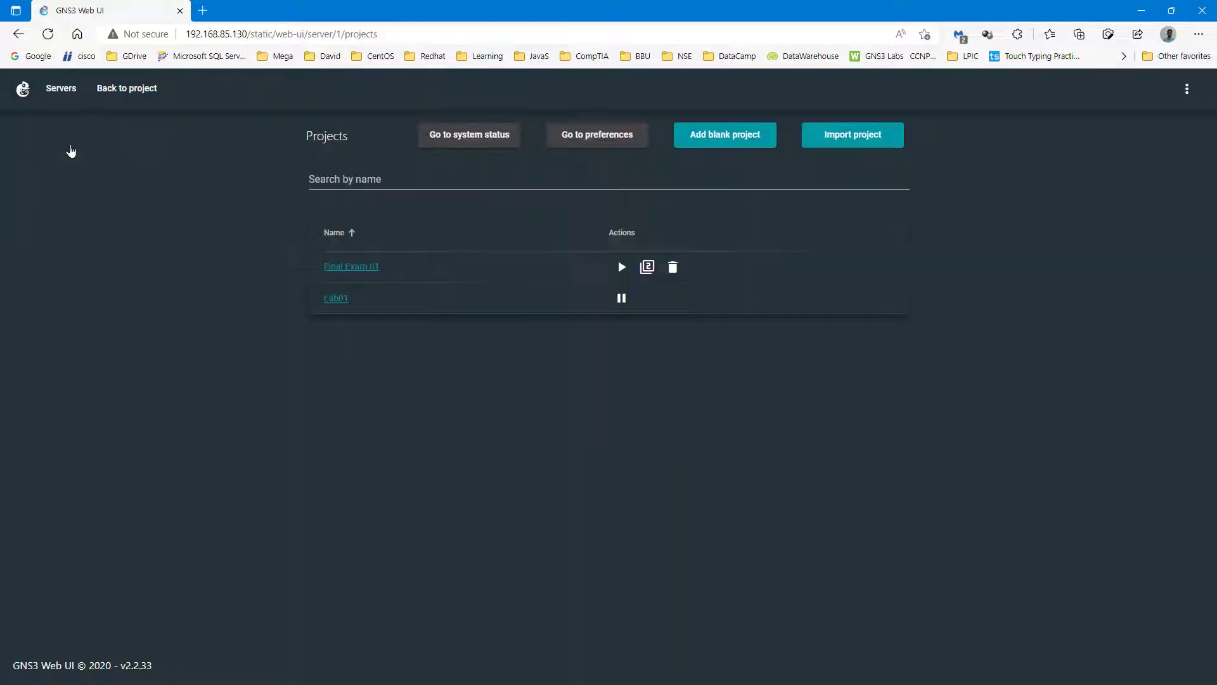
{"action": "left_click", "coordinate": [590, 135]}
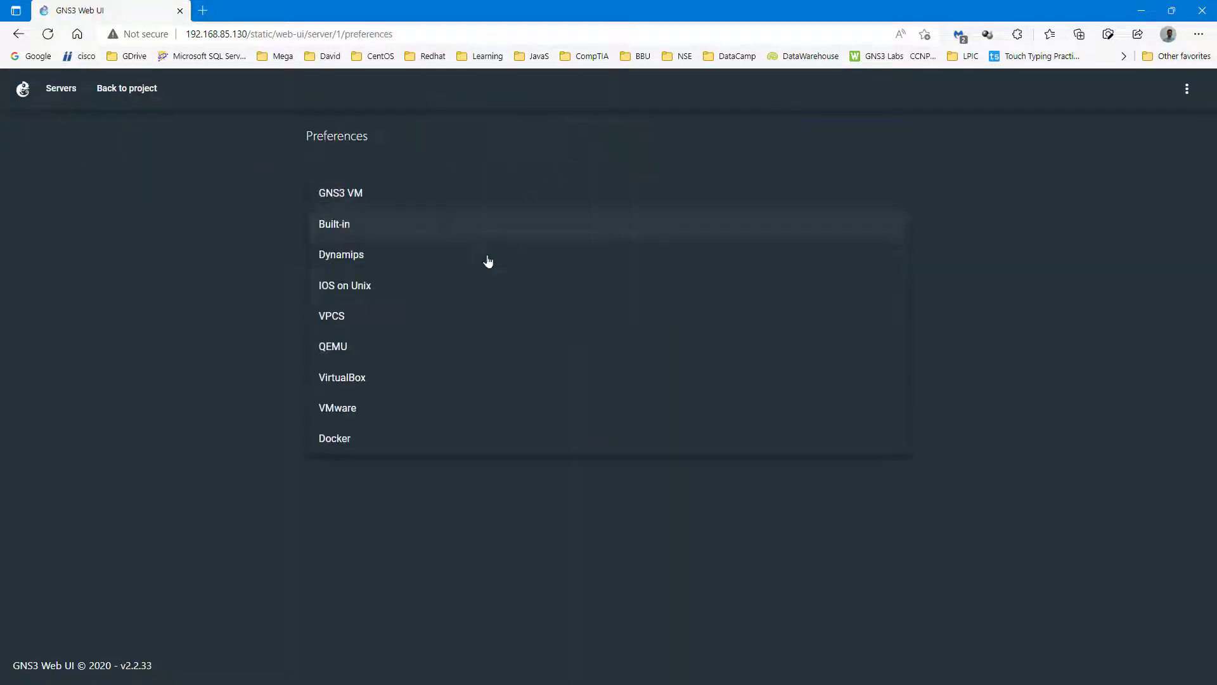
{"action": "left_click", "coordinate": [365, 286]}
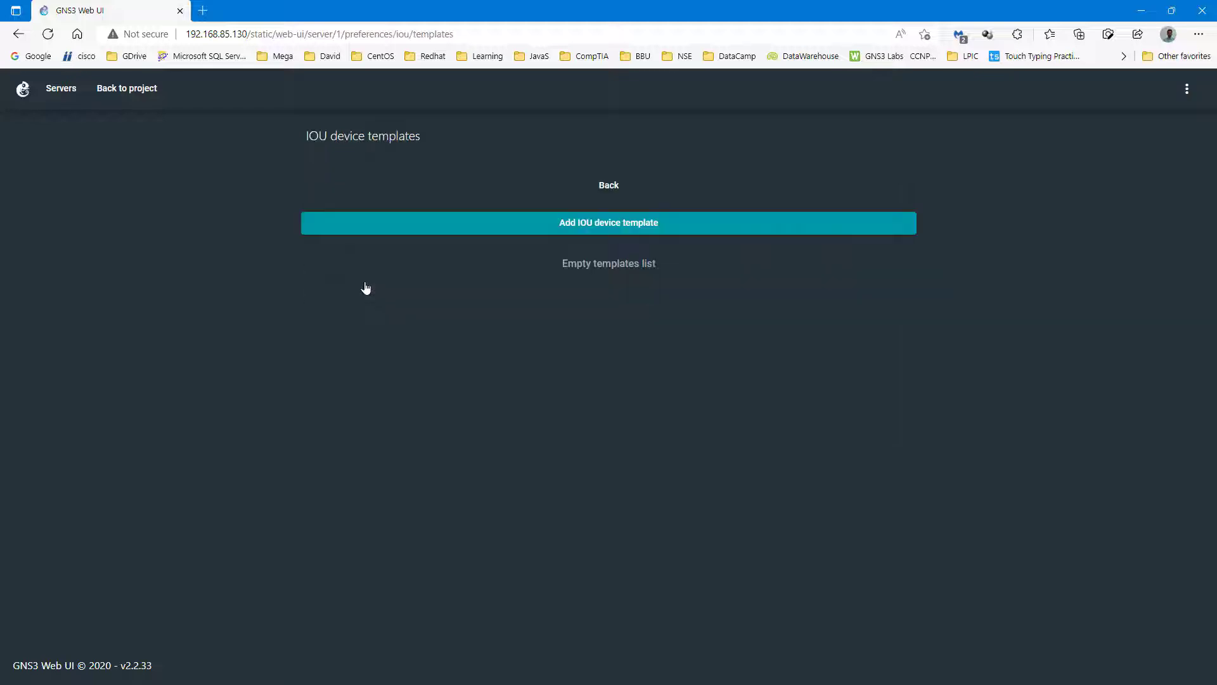
{"action": "left_click", "coordinate": [575, 232]}
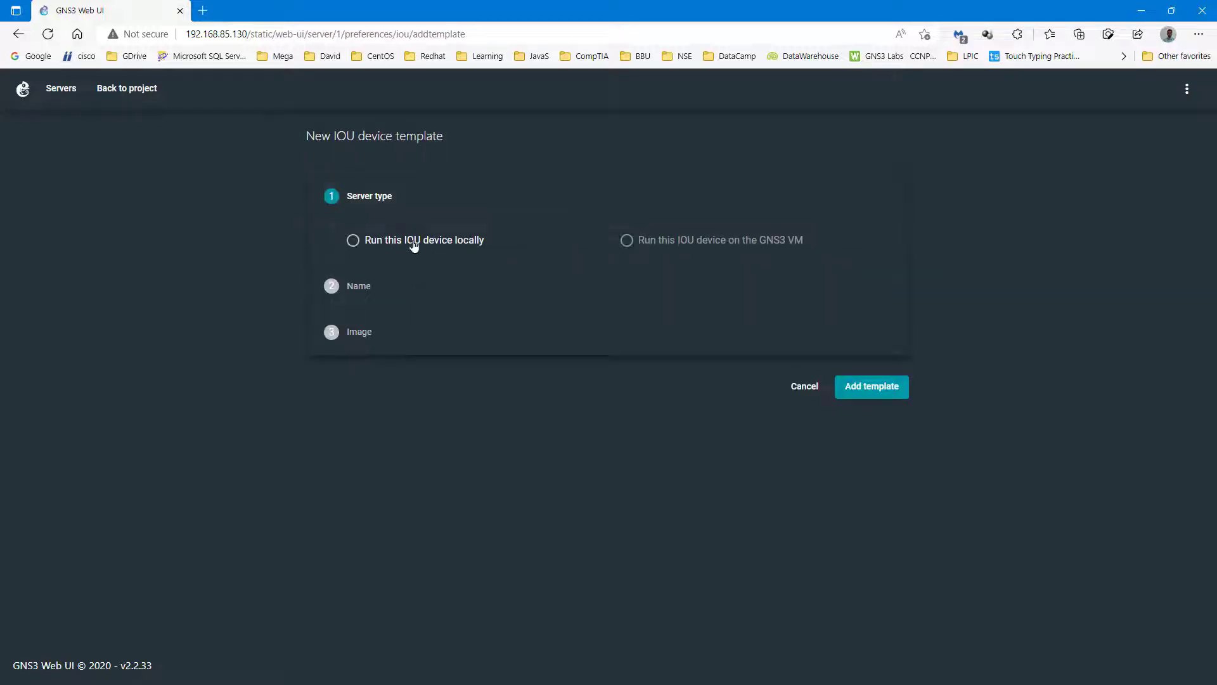
Step: Set the IOU device template to run locally and name it Switch
{"action": "left_click", "coordinate": [413, 241]}
{"action": "left_click", "coordinate": [353, 294]}
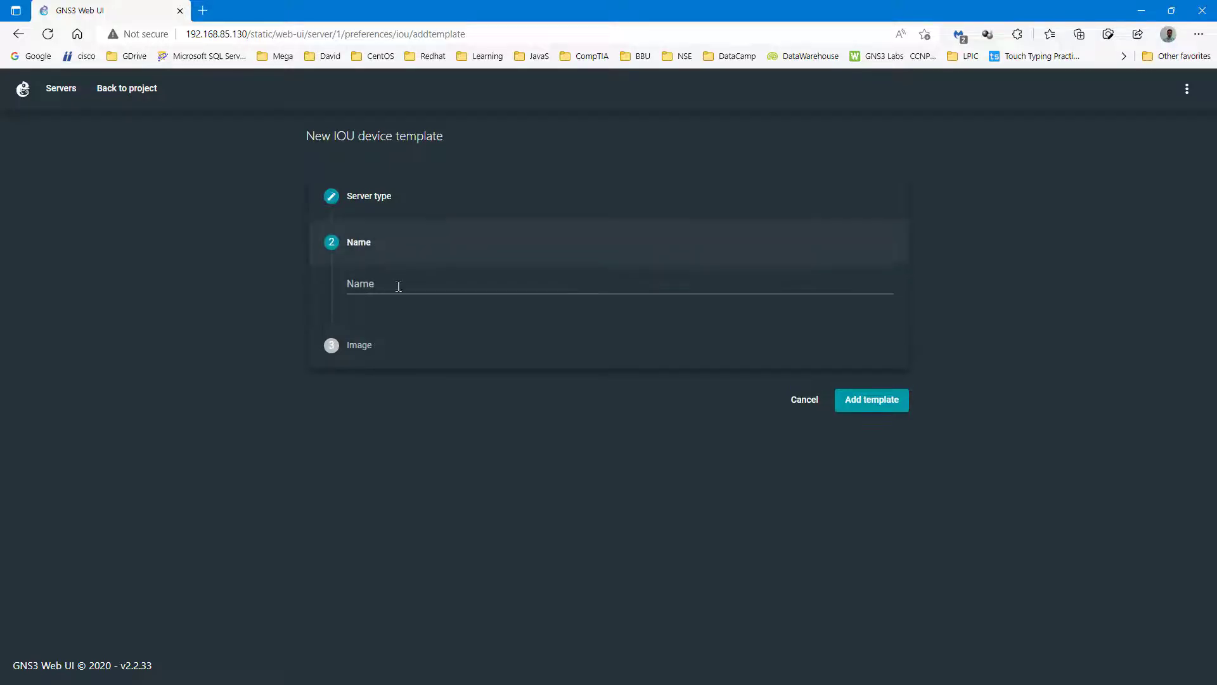
{"action": "left_click", "coordinate": [399, 286]}
{"action": "type", "text": "S"}
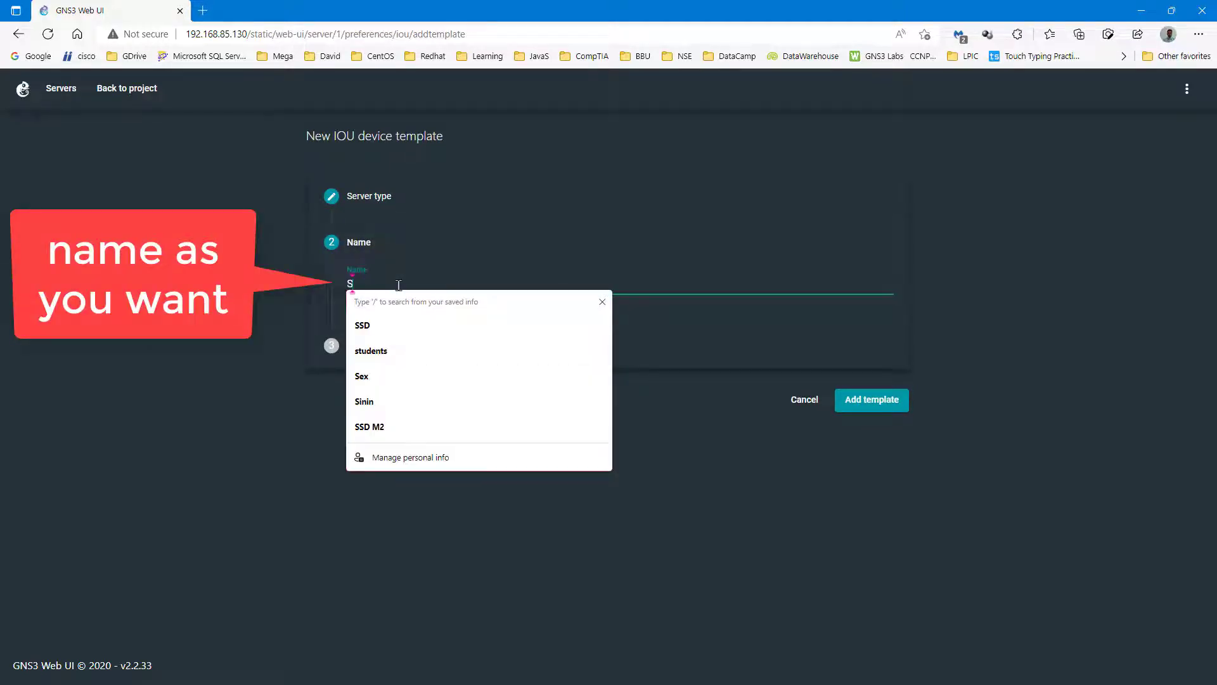
{"action": "type", "text": "witch"}
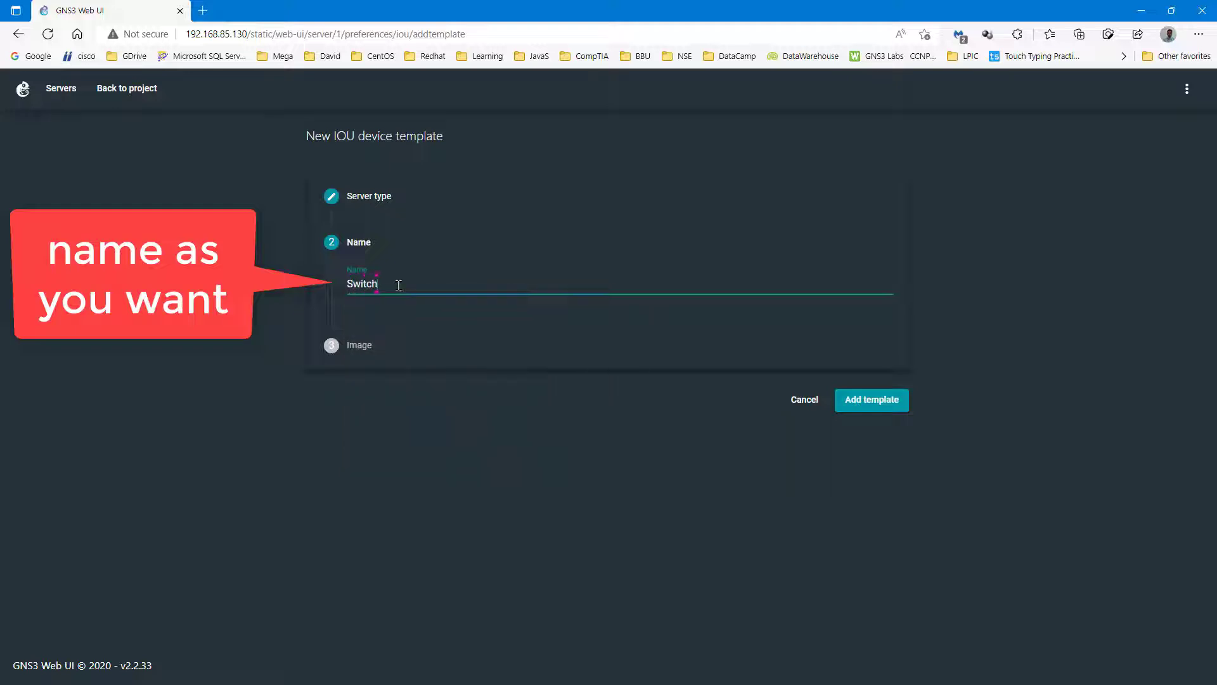
Step: Assign the new L2 image i86bi-linux-l2-adventerprisek9-15.2d.bin from the GNS3 folder to the template and add the template
{"action": "left_click", "coordinate": [332, 348]}
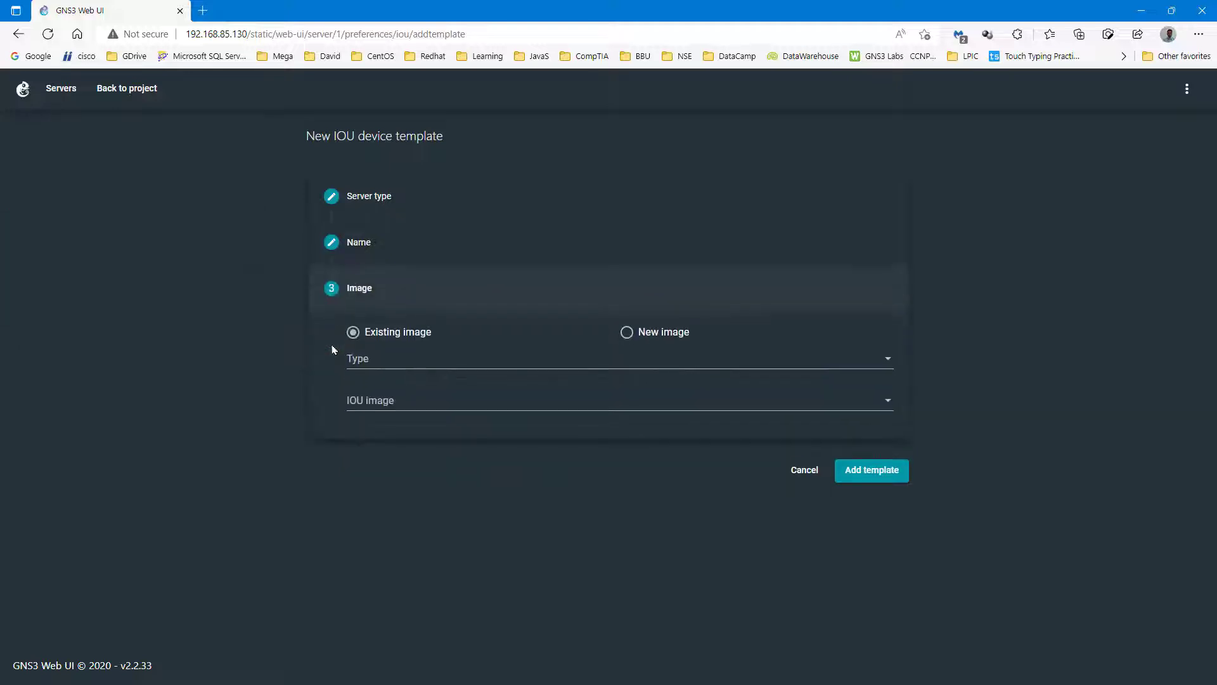
{"action": "left_click", "coordinate": [388, 361]}
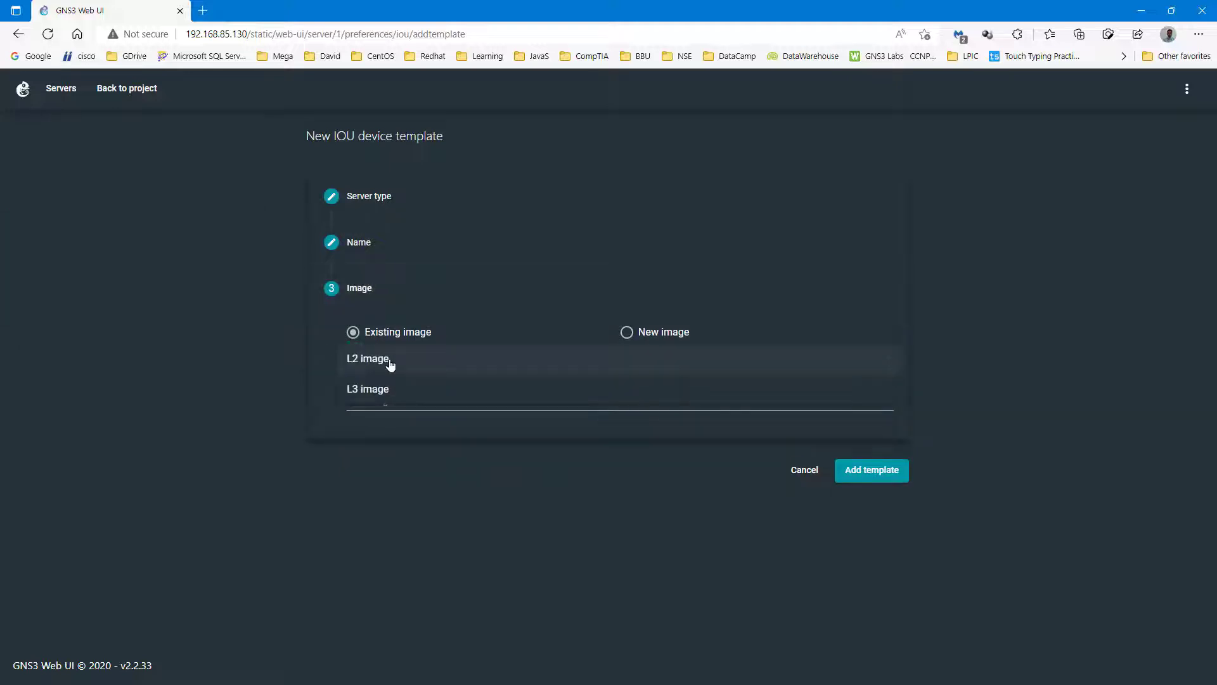
{"action": "left_click", "coordinate": [389, 358]}
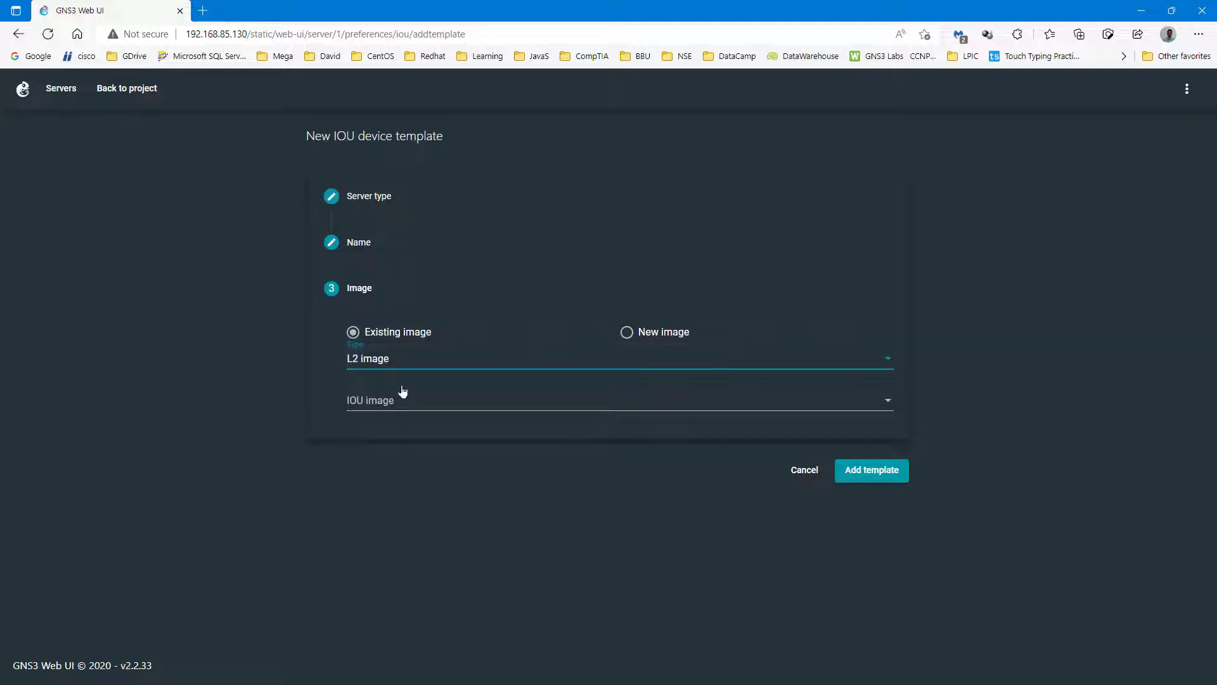
{"action": "left_click", "coordinate": [413, 404]}
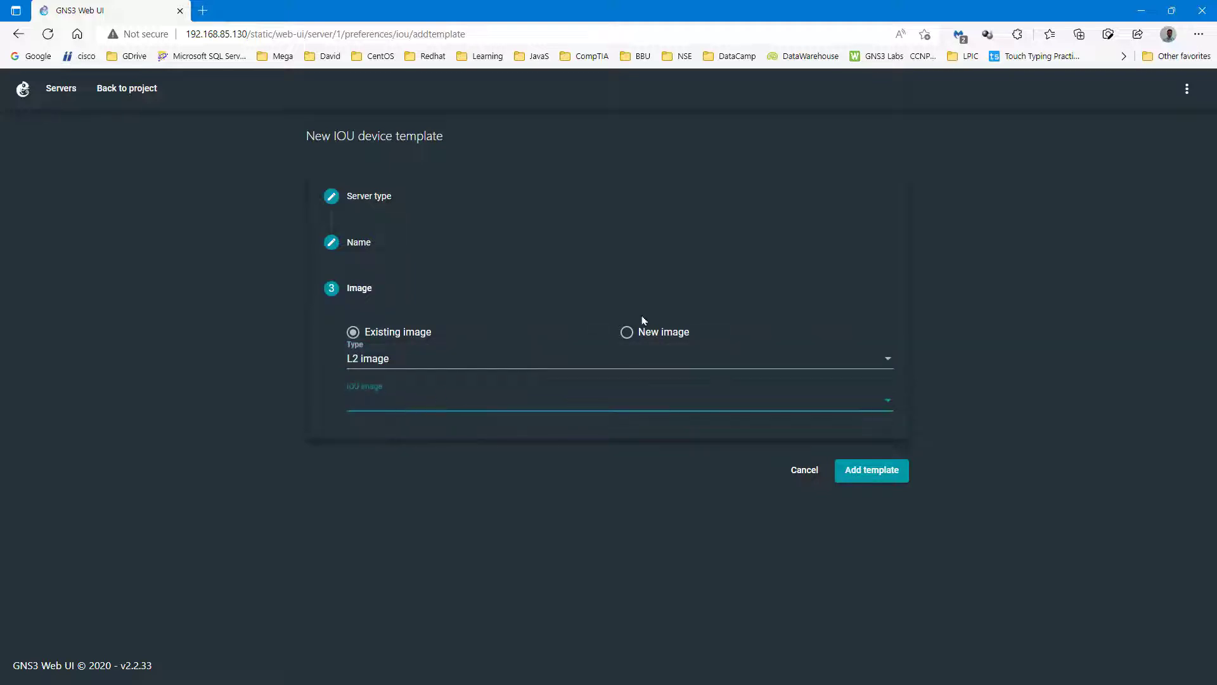
{"action": "left_click", "coordinate": [627, 333]}
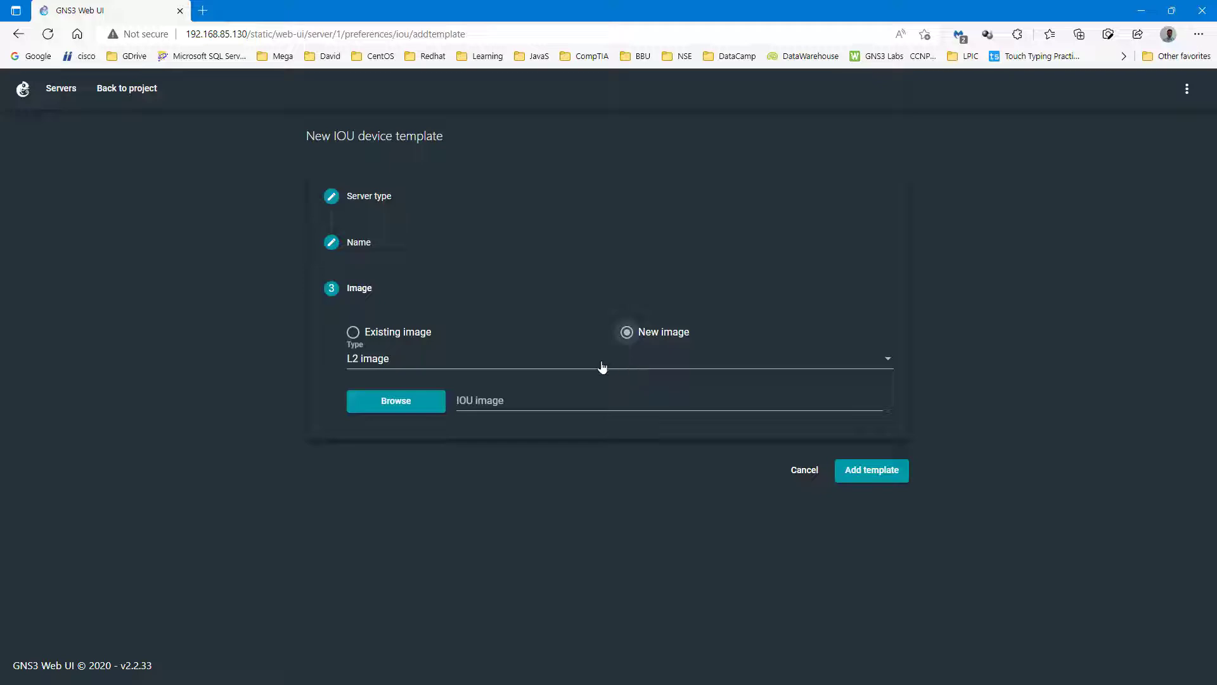
{"action": "left_click", "coordinate": [398, 403]}
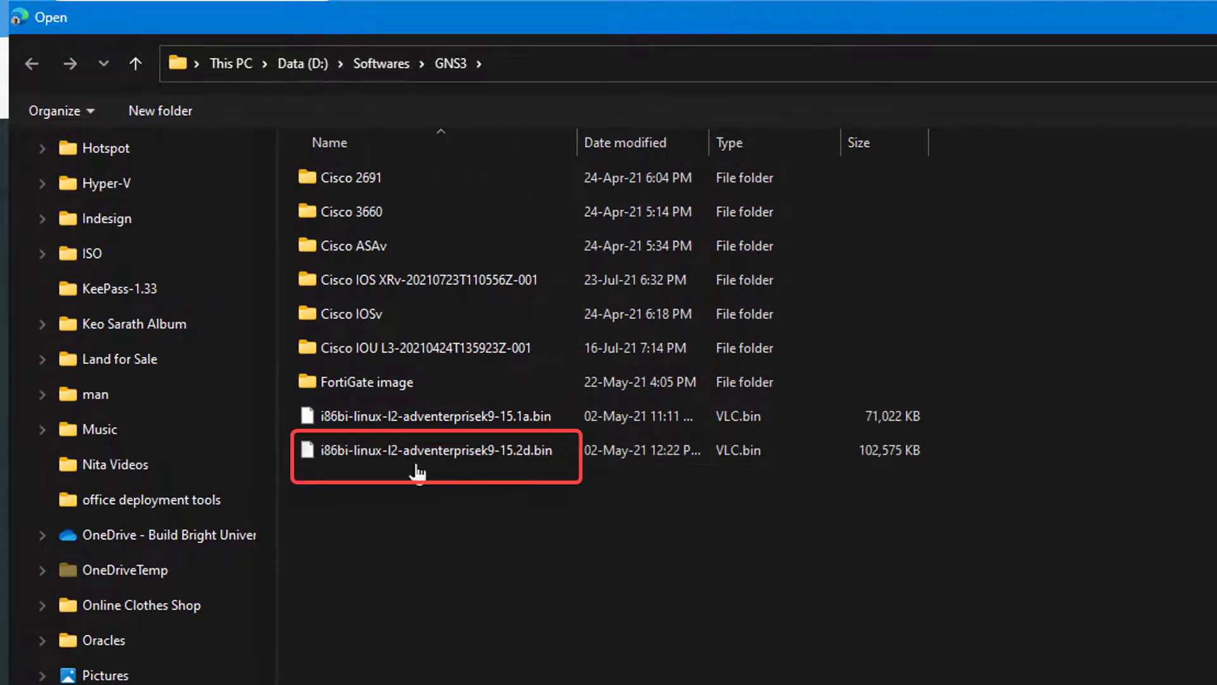
{"action": "left_click", "coordinate": [417, 460]}
{"action": "double_click", "coordinate": [417, 459]}
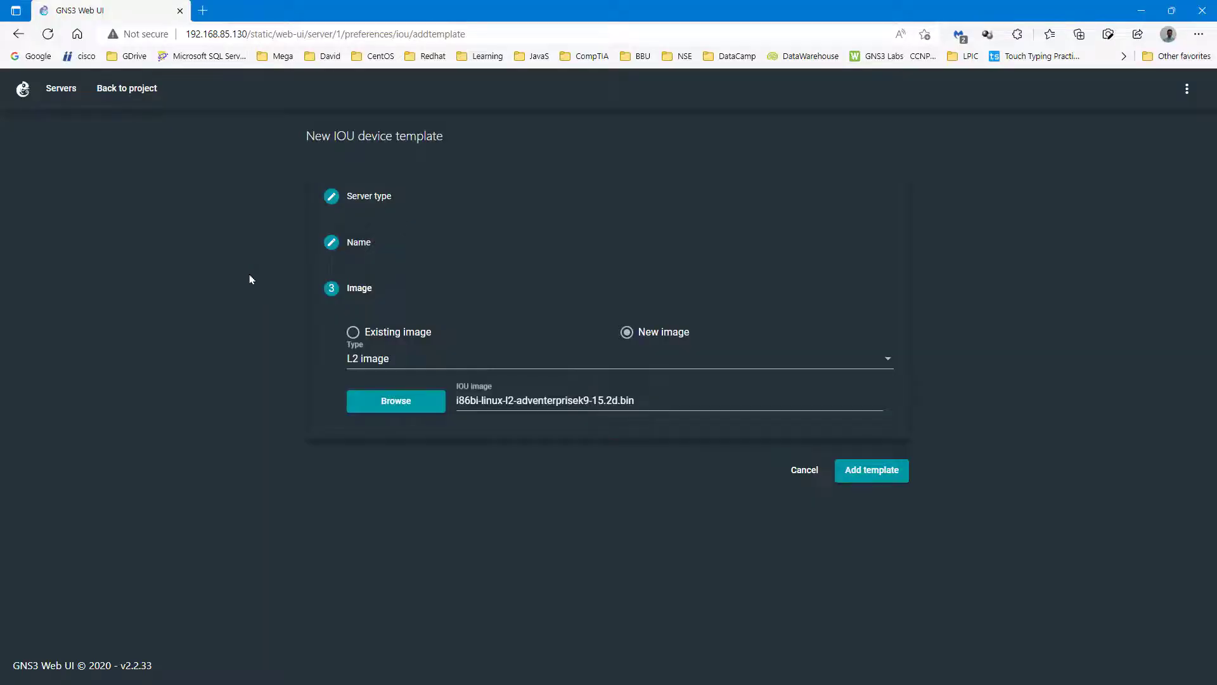
{"action": "left_click", "coordinate": [871, 470]}
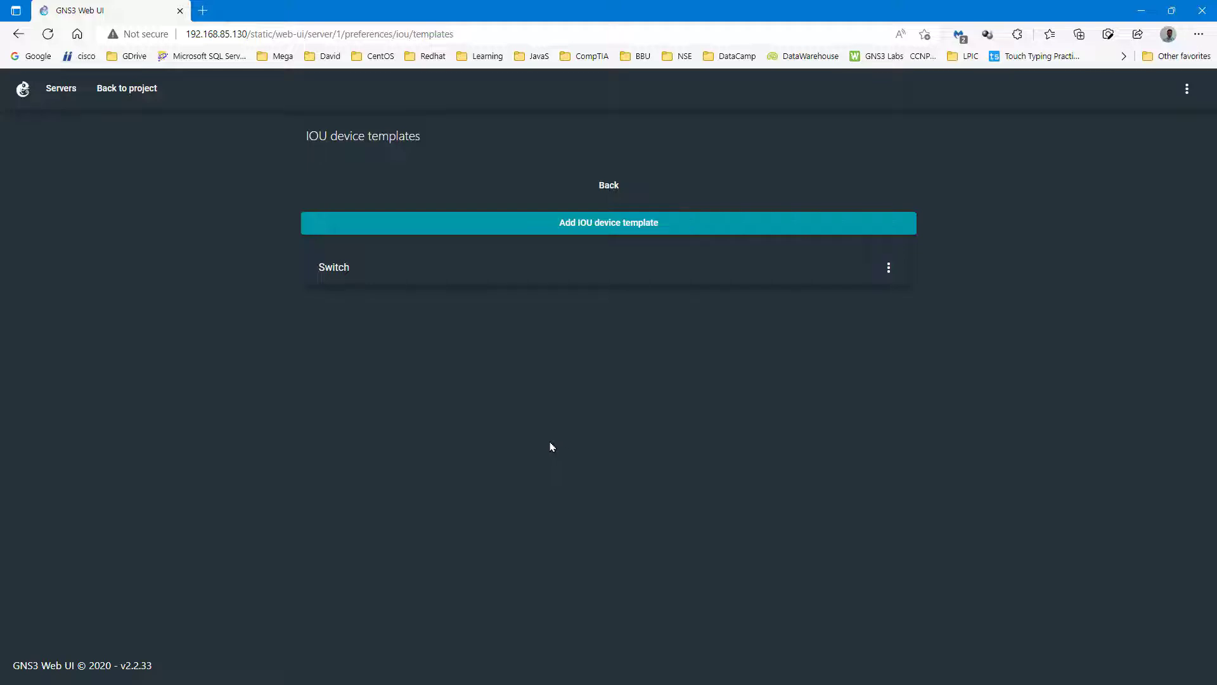
Step: Return to the Lab01 project and place one Switch node on the empty canvas
{"action": "left_click", "coordinate": [117, 90]}
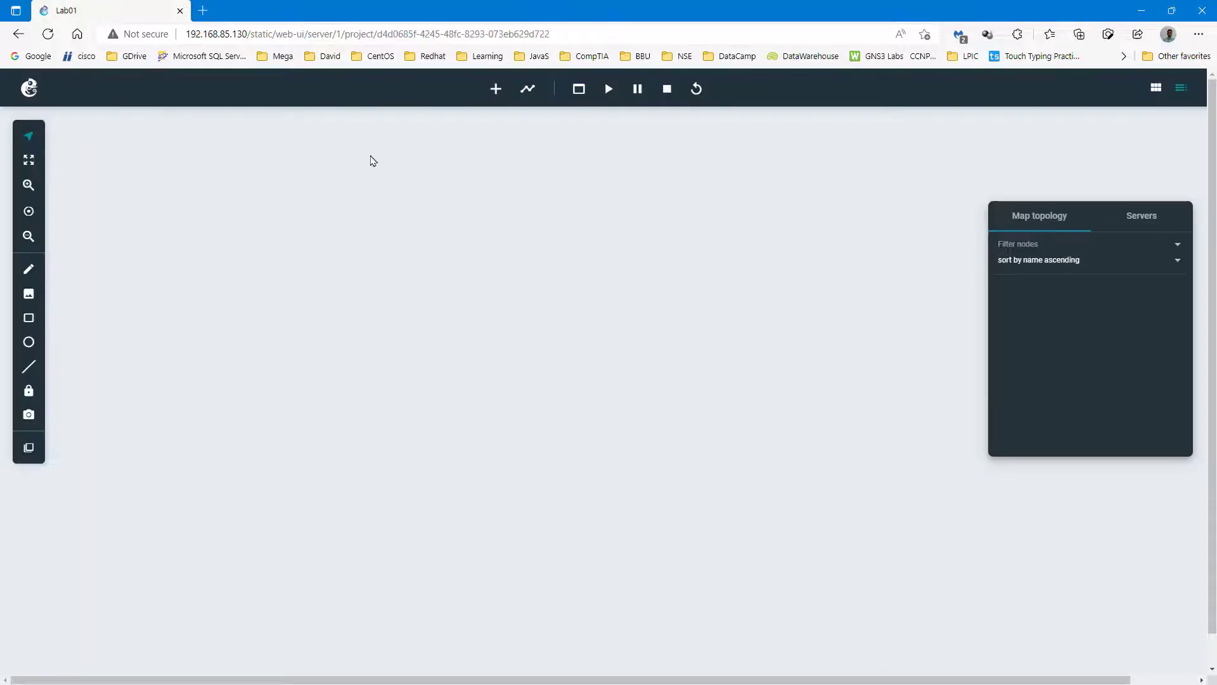
{"action": "left_click", "coordinate": [497, 90]}
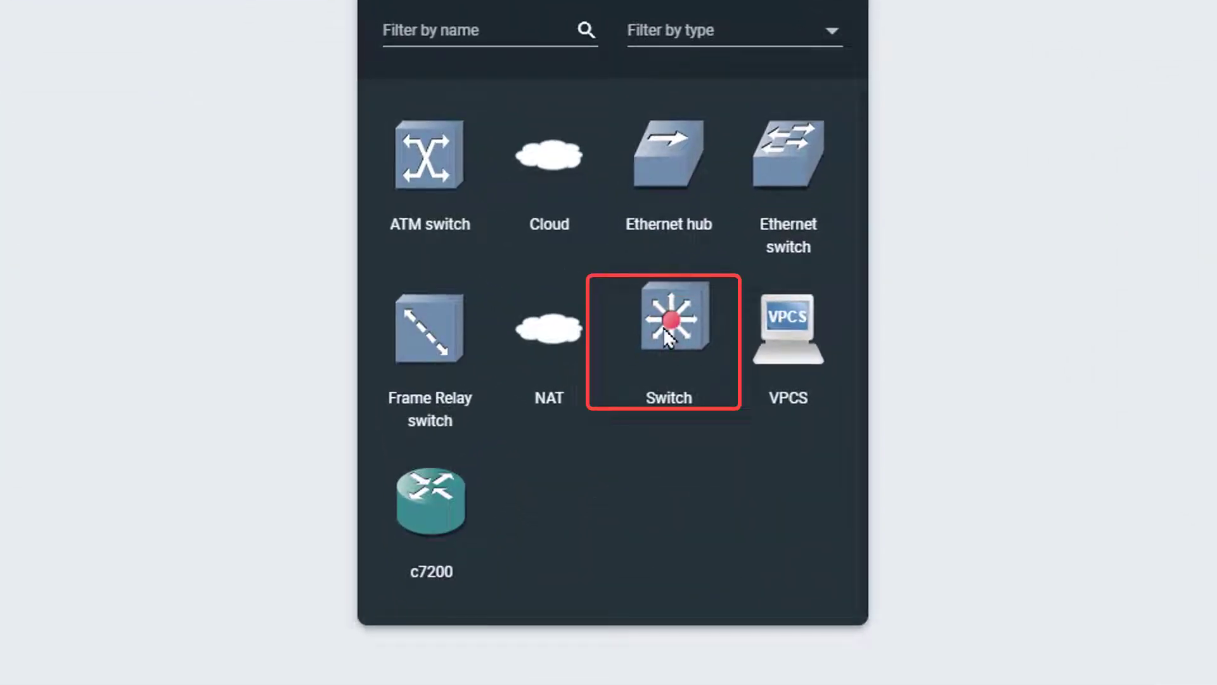
{"action": "left_click_drag", "start_coordinate": [659, 336], "coordinate": [132, 322]}
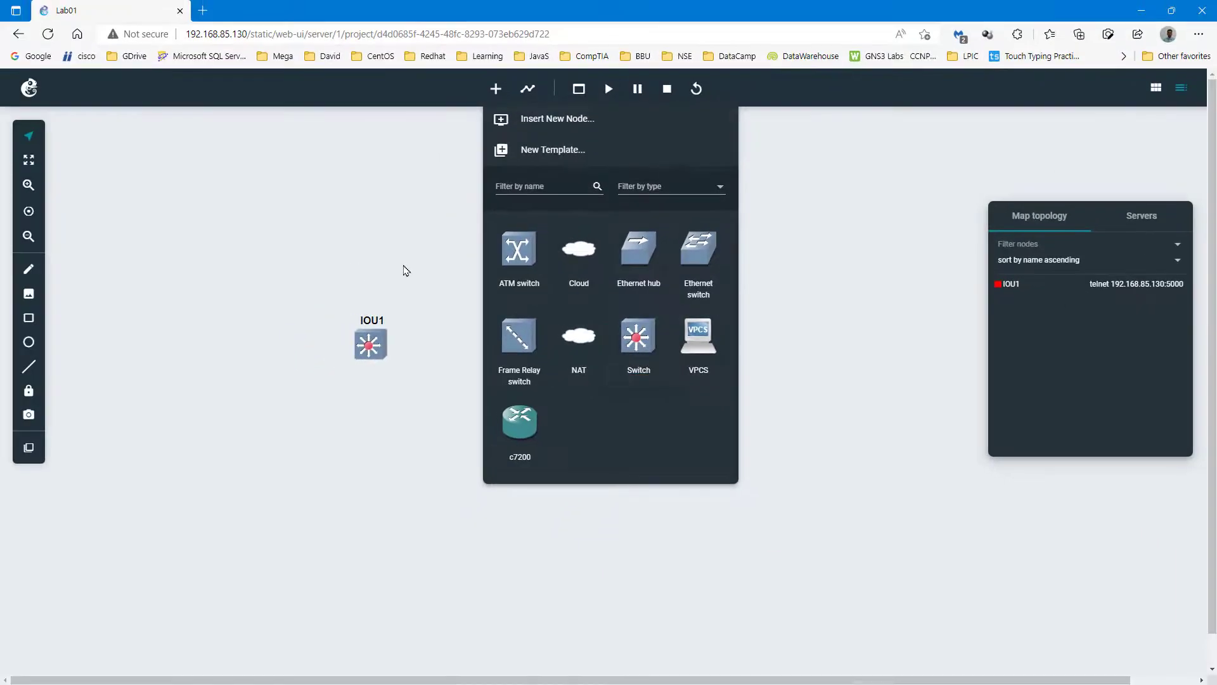
{"action": "left_click", "coordinate": [198, 189]}
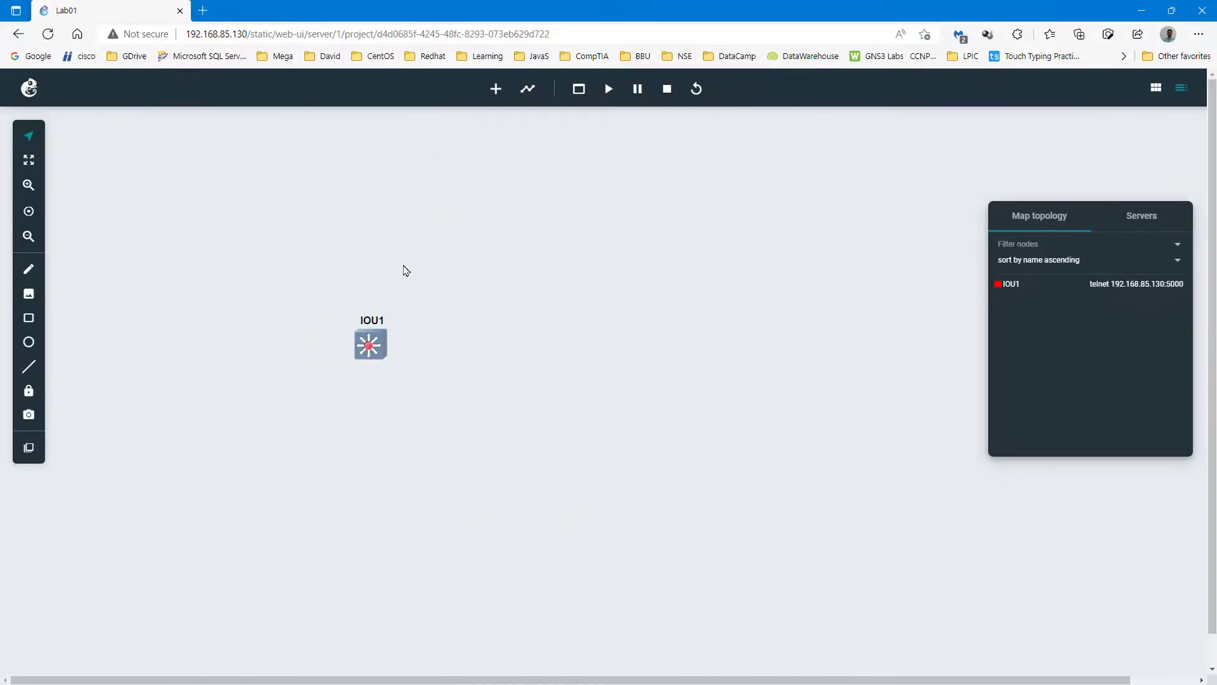
Step: Try to start the switch node on the canvas and dismiss the resulting notification
{"action": "right_click", "coordinate": [367, 351]}
{"action": "left_click", "coordinate": [392, 388]}
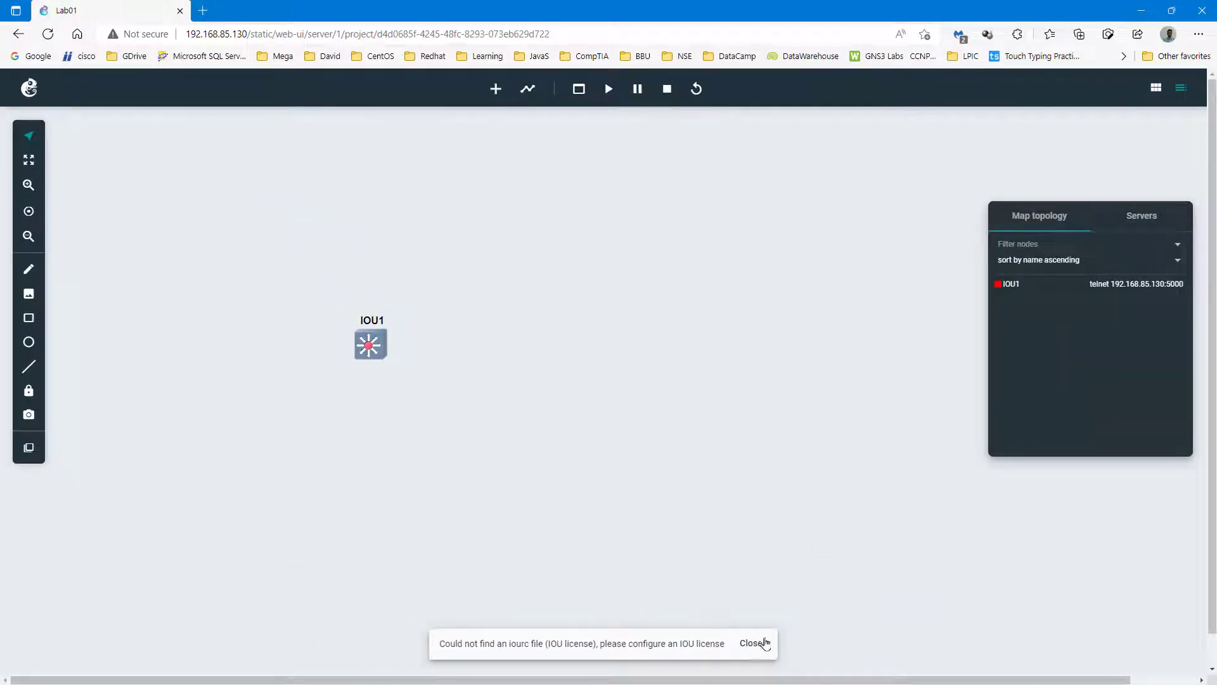
{"action": "left_click", "coordinate": [760, 643]}
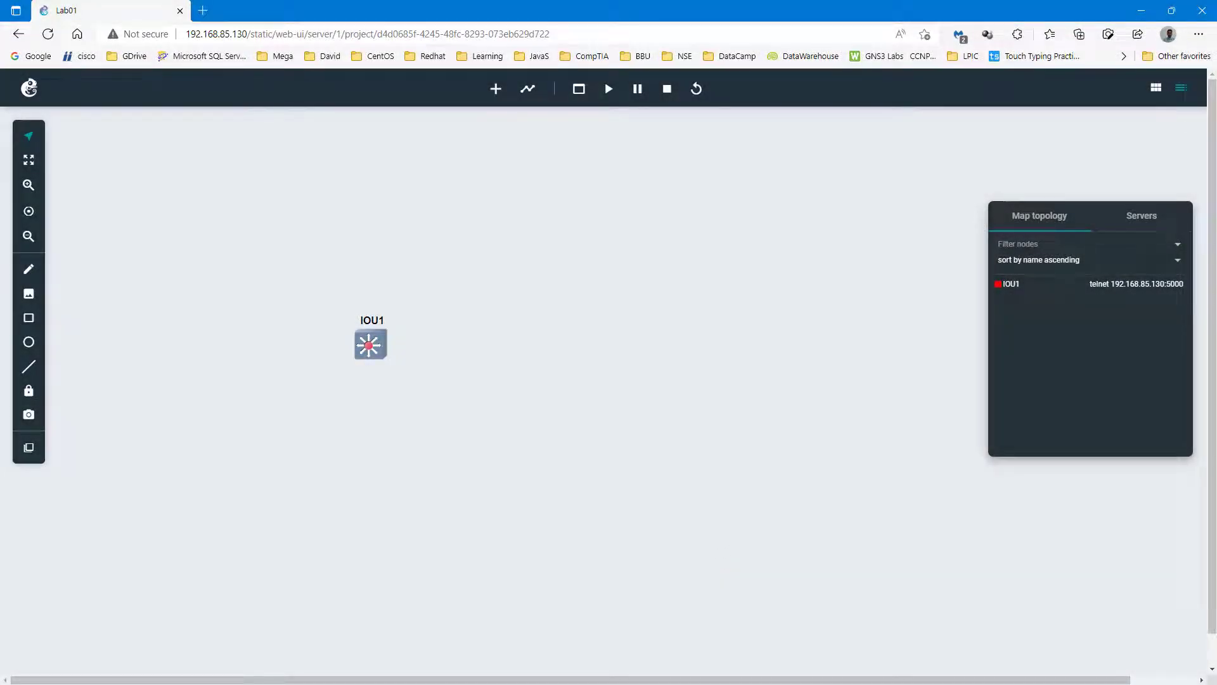
{"action": "key", "text": "alt+Tab"}
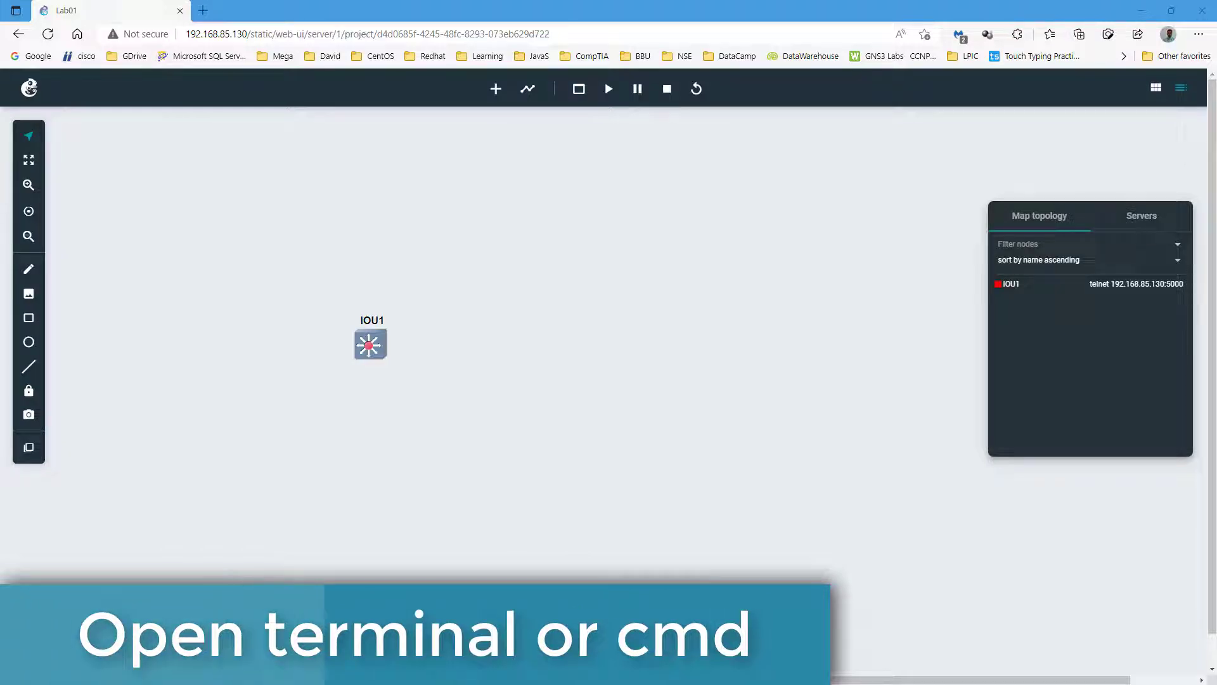
{"action": "left_click_drag", "start_coordinate": [1216, 272], "coordinate": [592, 187]}
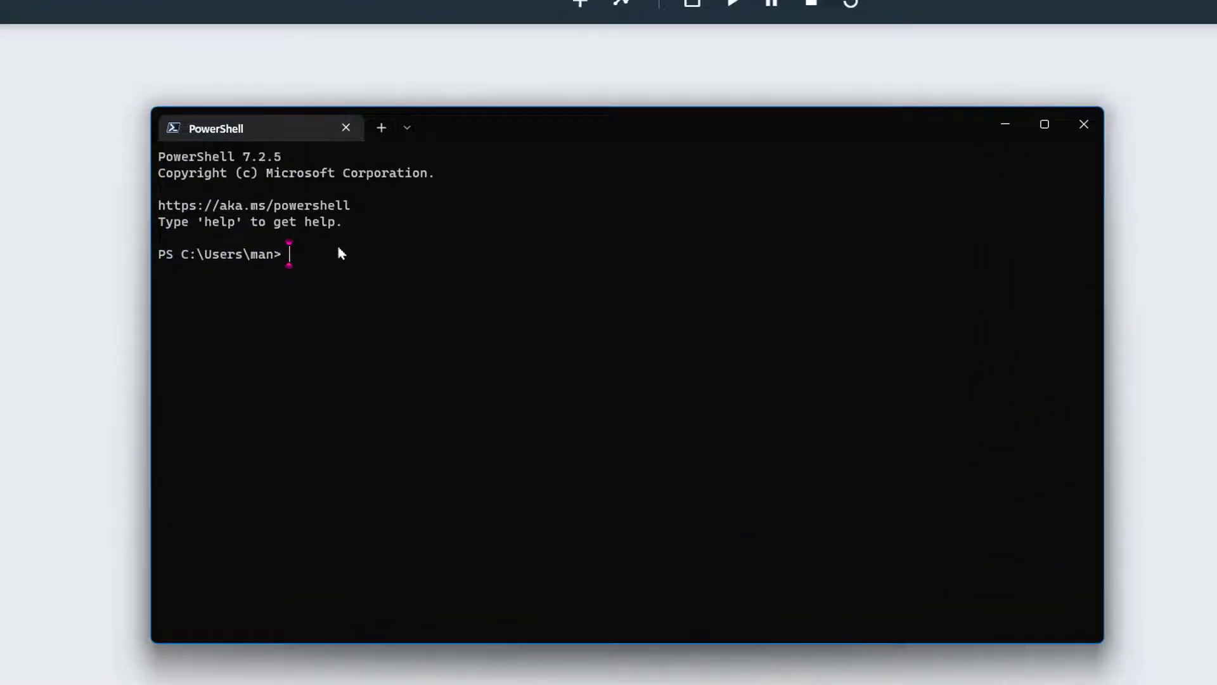
{"action": "type", "text": "ss"}
{"action": "type", "text": "h gns3@192.168"}
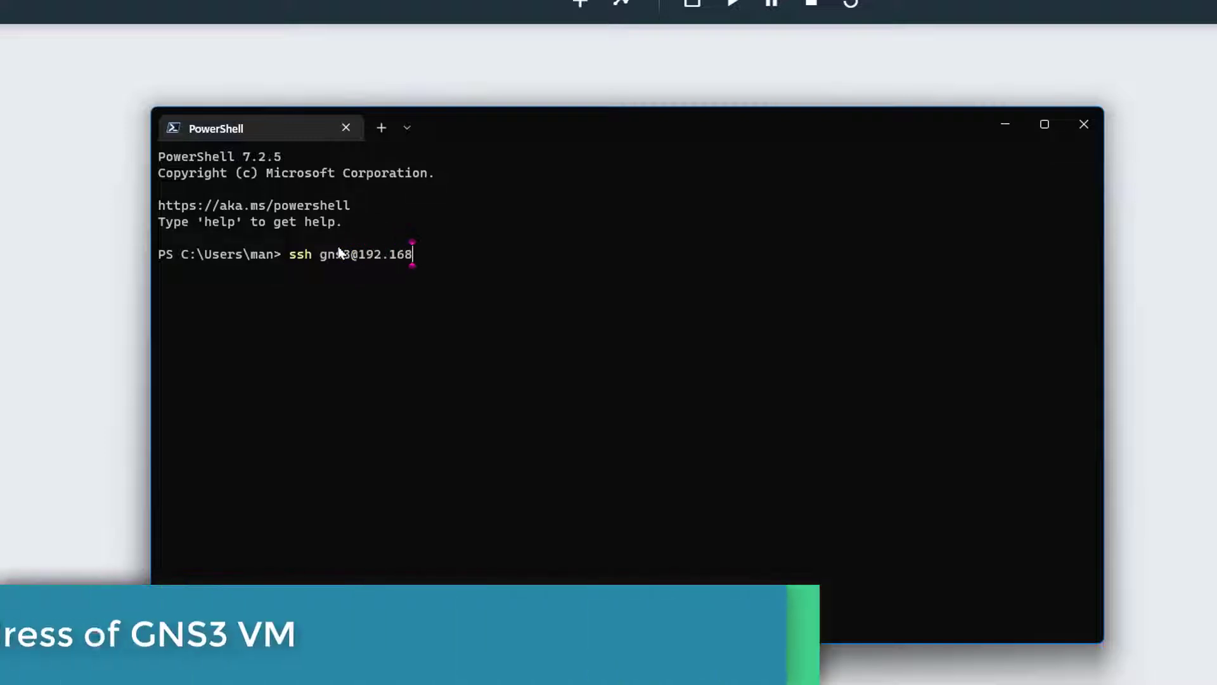
{"action": "type", "text": ".85"}
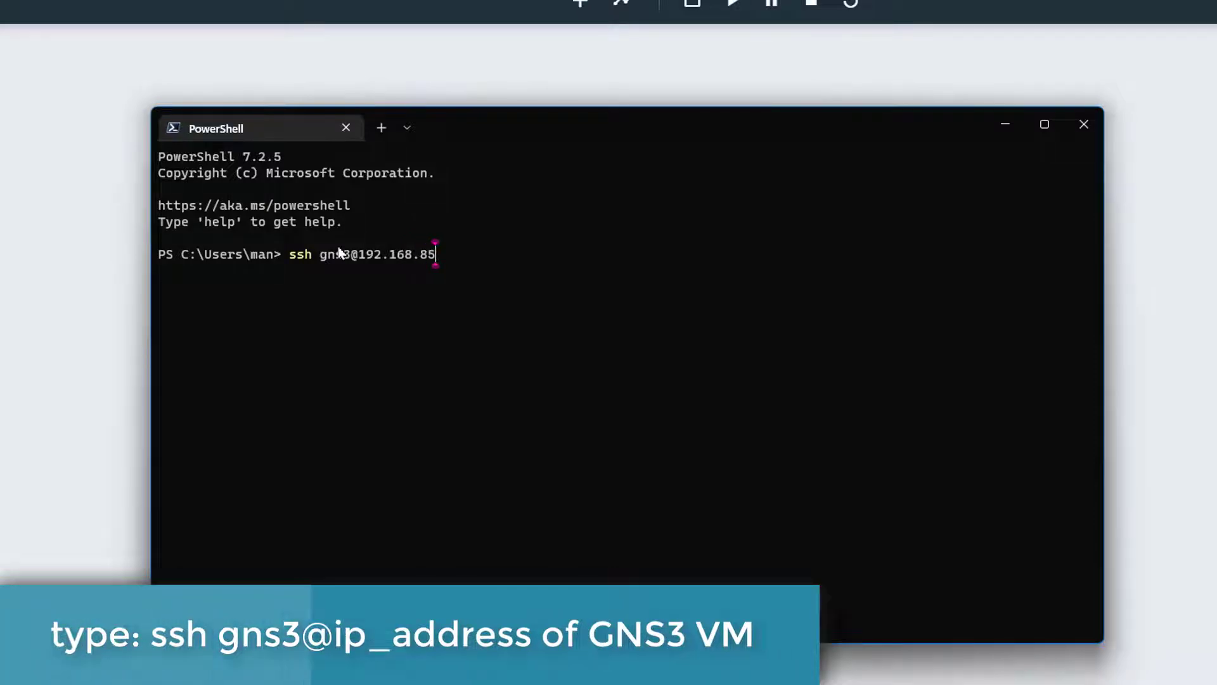
{"action": "type", "text": ".1"}
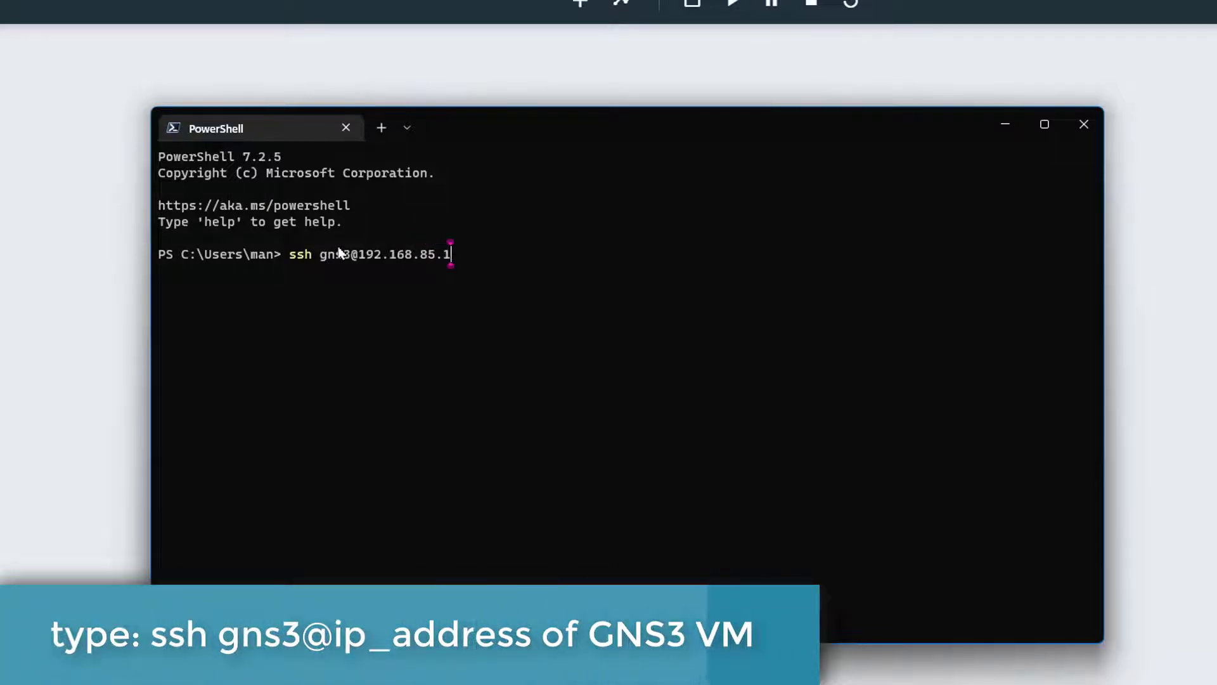
{"action": "type", "text": "30"}
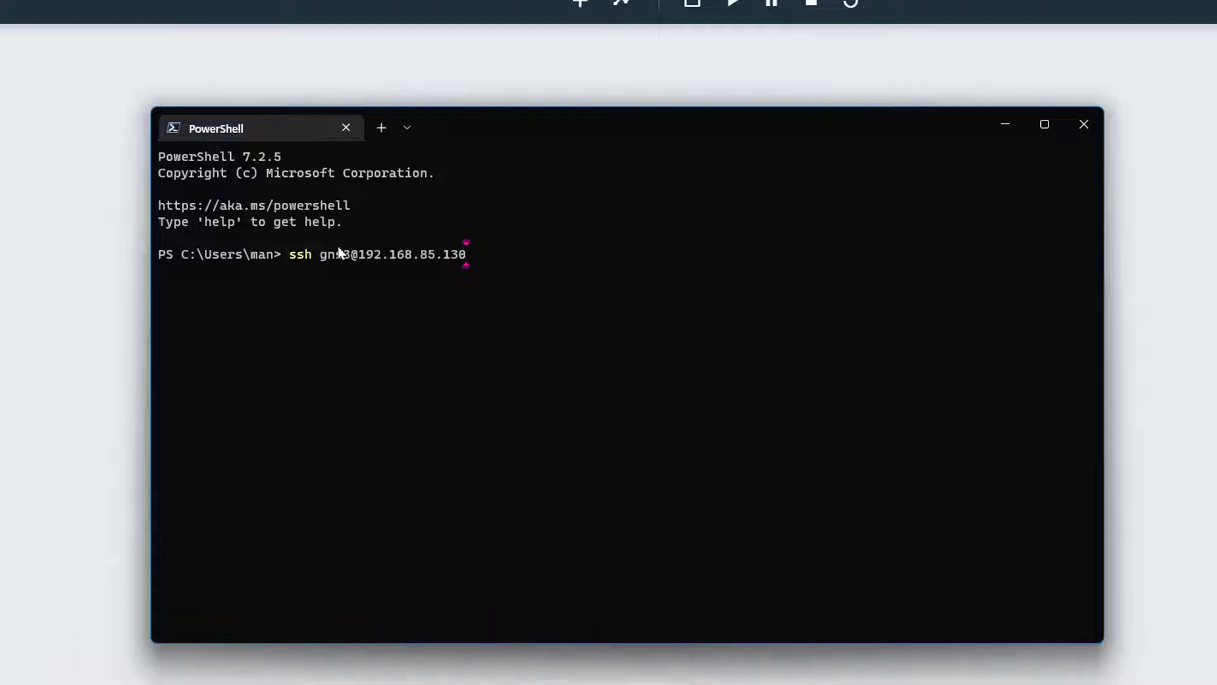
{"action": "key", "text": "Return"}
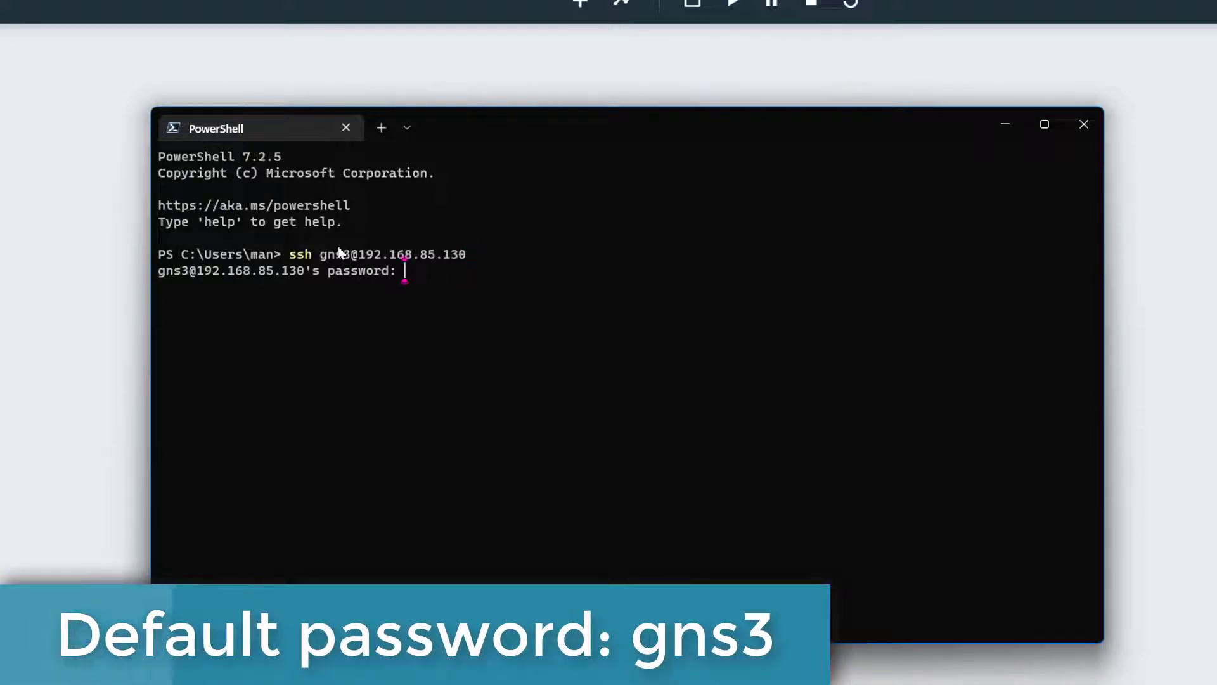
Step: Log in to the GNS3 VM with the account password and dismiss the VM information screen
{"action": "type", "text": "gns3"}
{"action": "key", "text": "Return"}
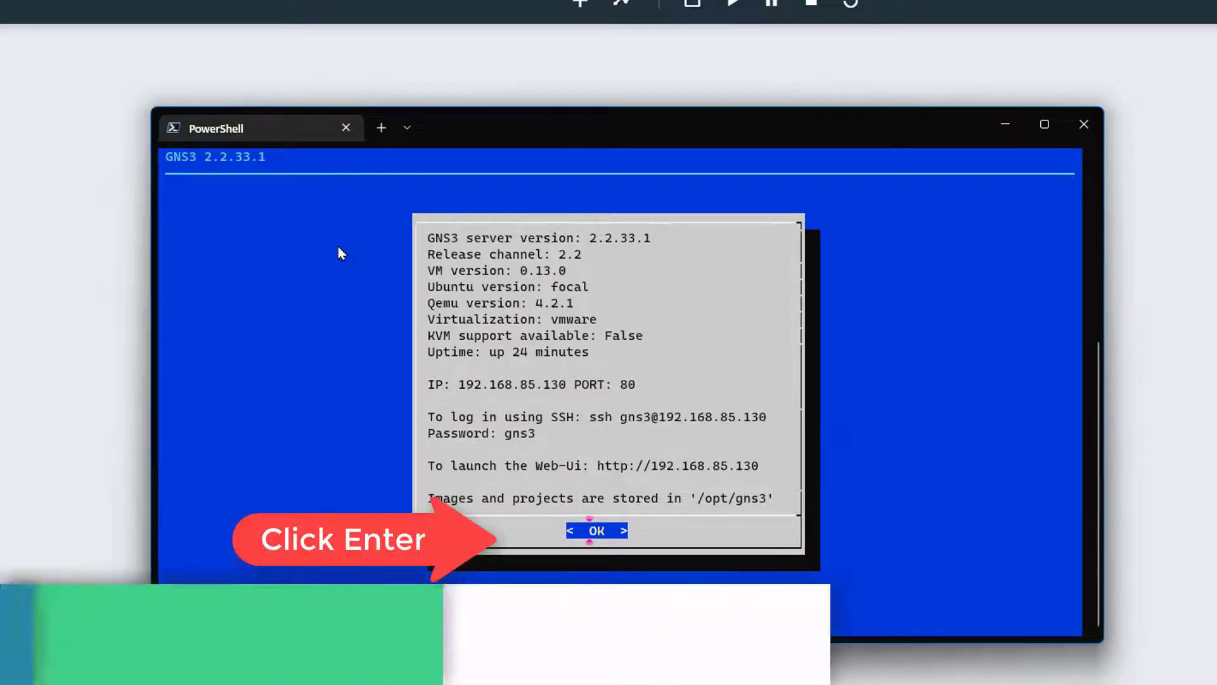
{"action": "key", "text": "Return"}
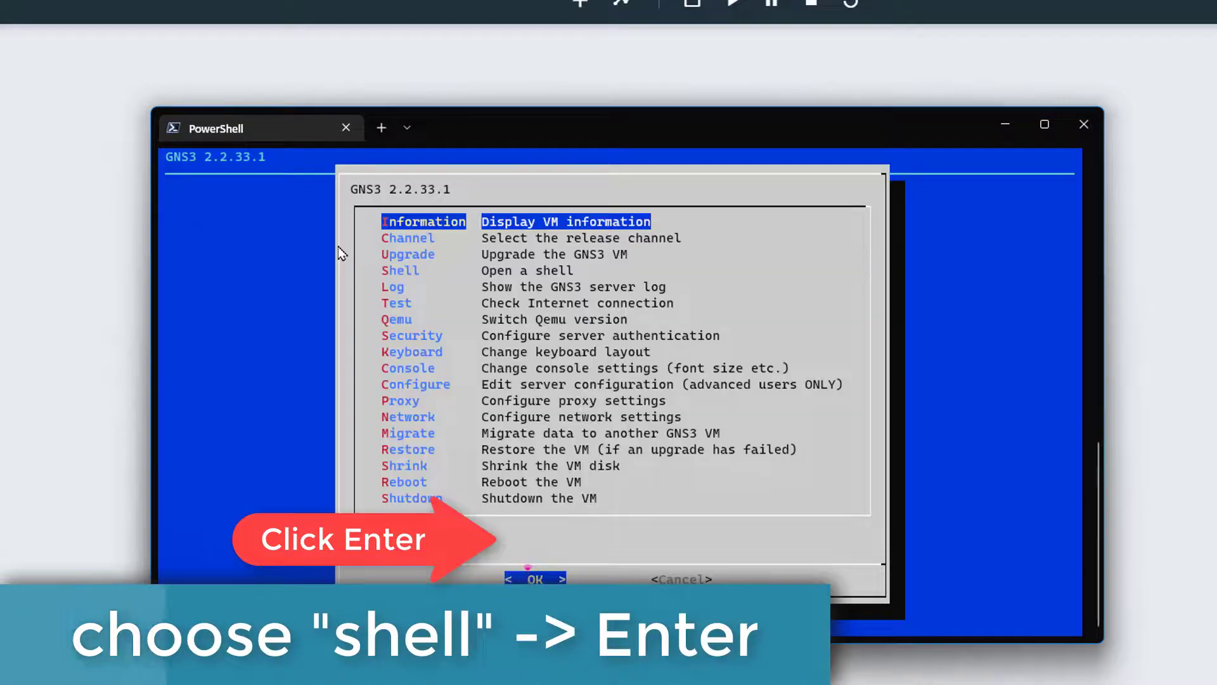
Step: Choose Shell in the GNS3 VM menu to open a command shell
{"action": "key", "text": "Down"}
{"action": "key", "text": "Down"}
{"action": "key", "text": "Down"}
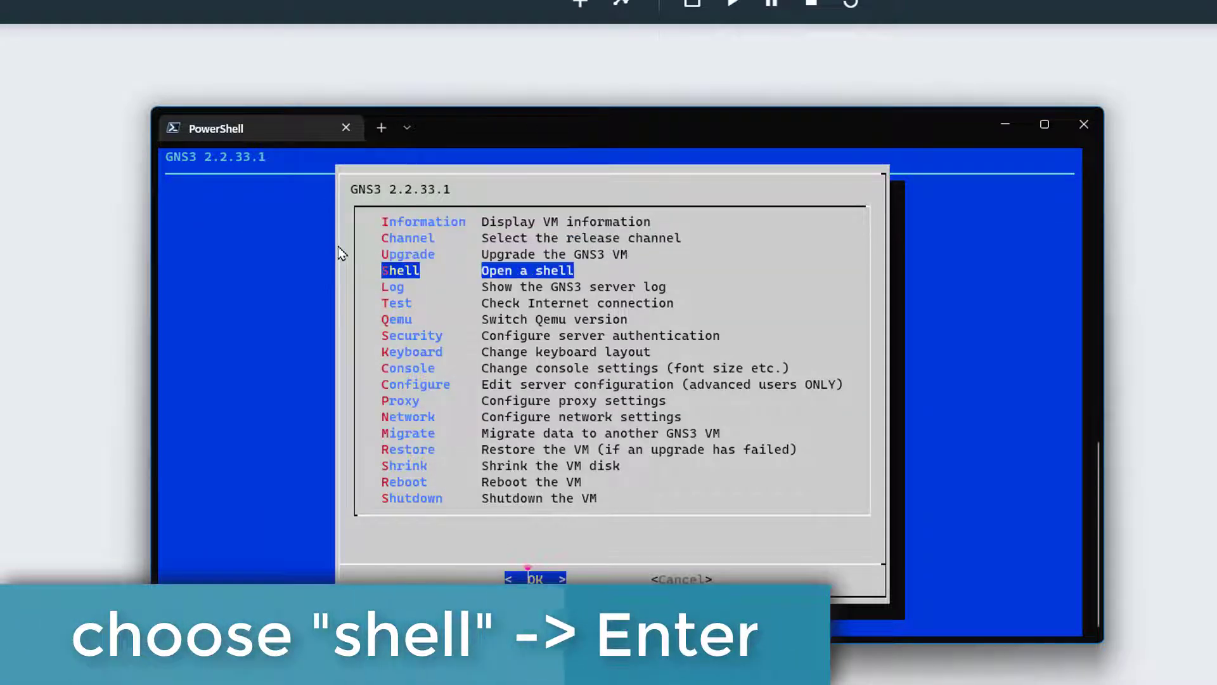
{"action": "key", "text": "Return"}
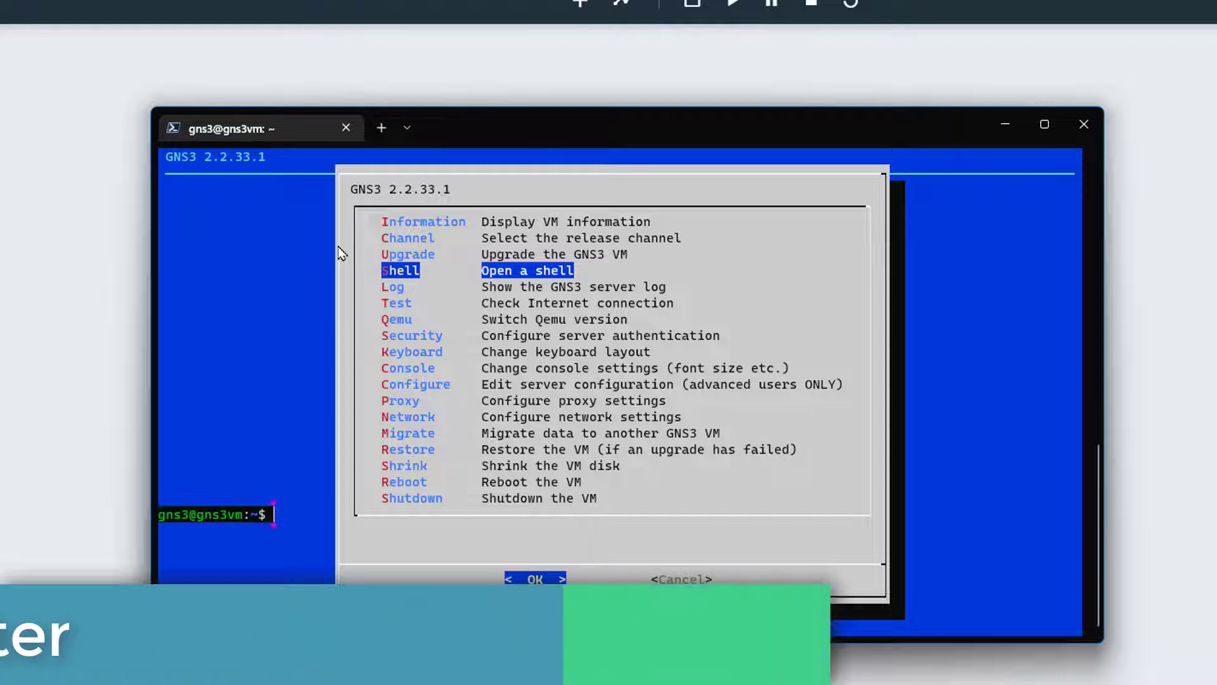
Step: Submit blank lines at the shell prompt until the leftover menu display scrolls out of the terminal
{"action": "key", "text": "Return"}
{"action": "key", "text": "Return"}
{"action": "key", "text": "Return"}
{"action": "key", "text": "Return"}
{"action": "key", "text": "Return"}
{"action": "key", "text": "Return"}
{"action": "key", "text": "Return"}
{"action": "key", "text": "Return"}
{"action": "key", "text": "Return"}
{"action": "key", "text": "Return"}
{"action": "key", "text": "Return"}
{"action": "key", "text": "Return"}
{"action": "key", "text": "Return"}
{"action": "key", "text": "Return"}
{"action": "key", "text": "Return"}
{"action": "key", "text": "Return"}
{"action": "key", "text": "Return"}
{"action": "key", "text": "Return"}
{"action": "key", "text": "Return"}
{"action": "key", "text": "Return"}
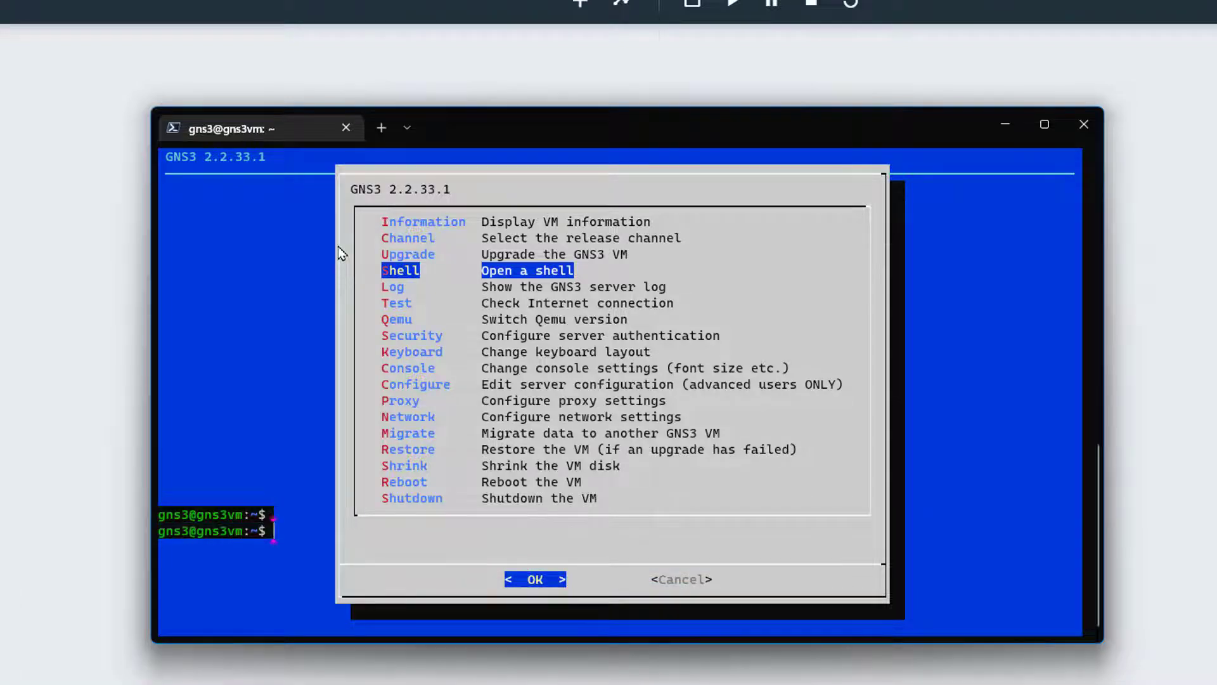
{"action": "key", "text": "Return"}
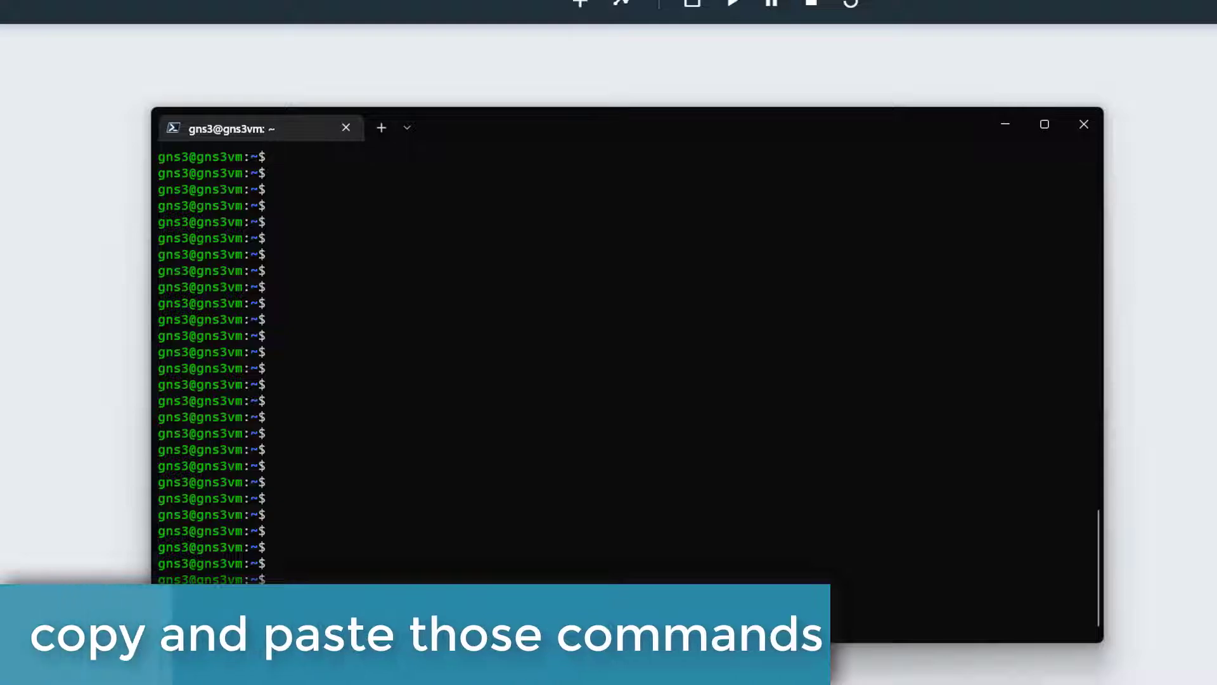
Step: Switch to the Process.txt notes in Notepad++ and widen the window until the full keygen download command is readable
{"action": "key", "text": "alt+Tab"}
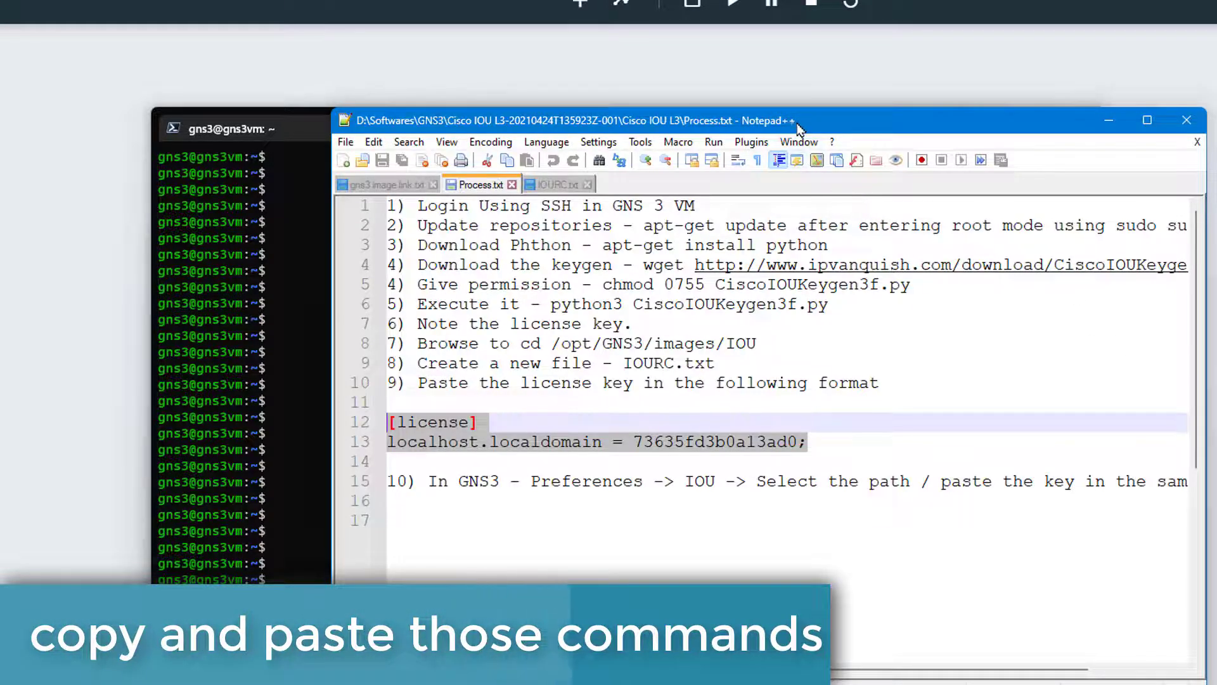
{"action": "left_click_drag", "start_coordinate": [792, 122], "coordinate": [745, 111]}
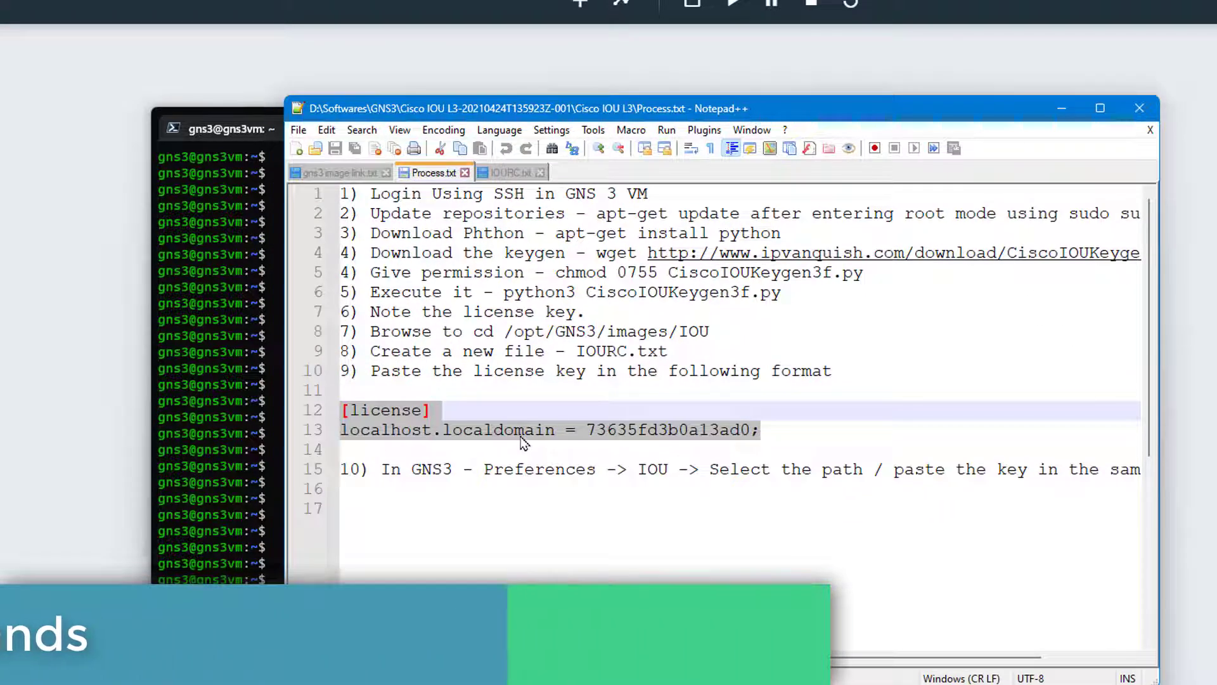
{"action": "left_click", "coordinate": [556, 401]}
{"action": "left_click_drag", "start_coordinate": [345, 196], "coordinate": [824, 383]}
{"action": "left_click", "coordinate": [669, 318]}
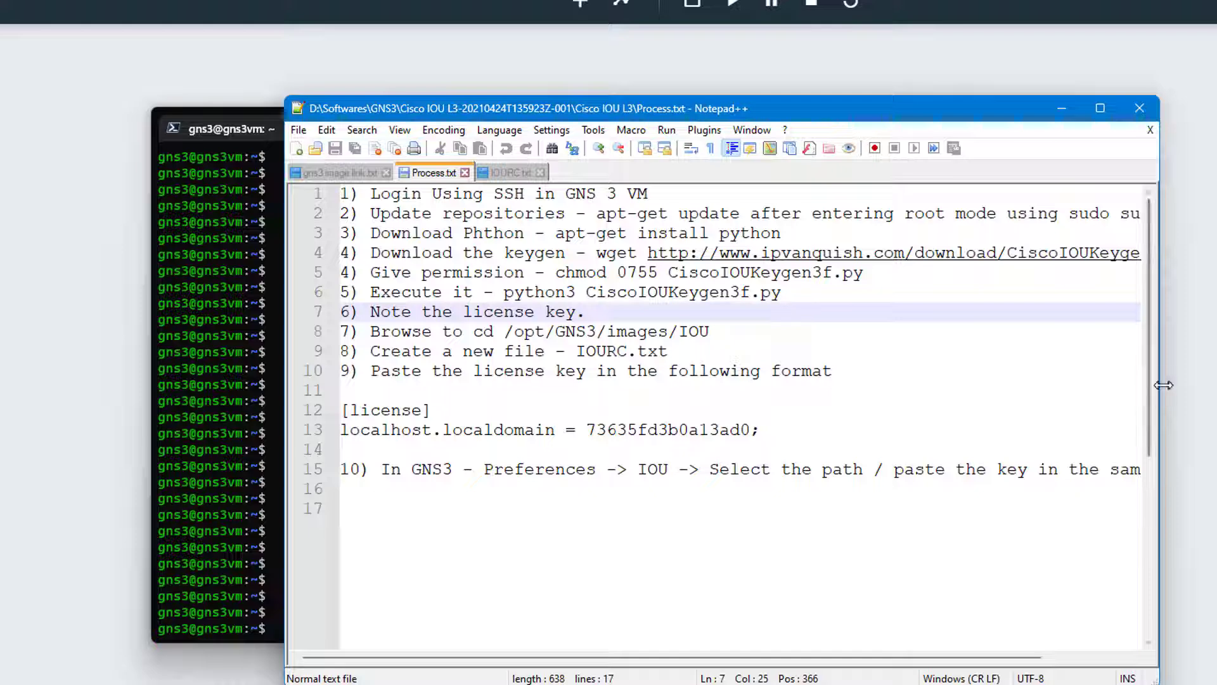
{"action": "left_click_drag", "start_coordinate": [1159, 382], "coordinate": [1216, 383]}
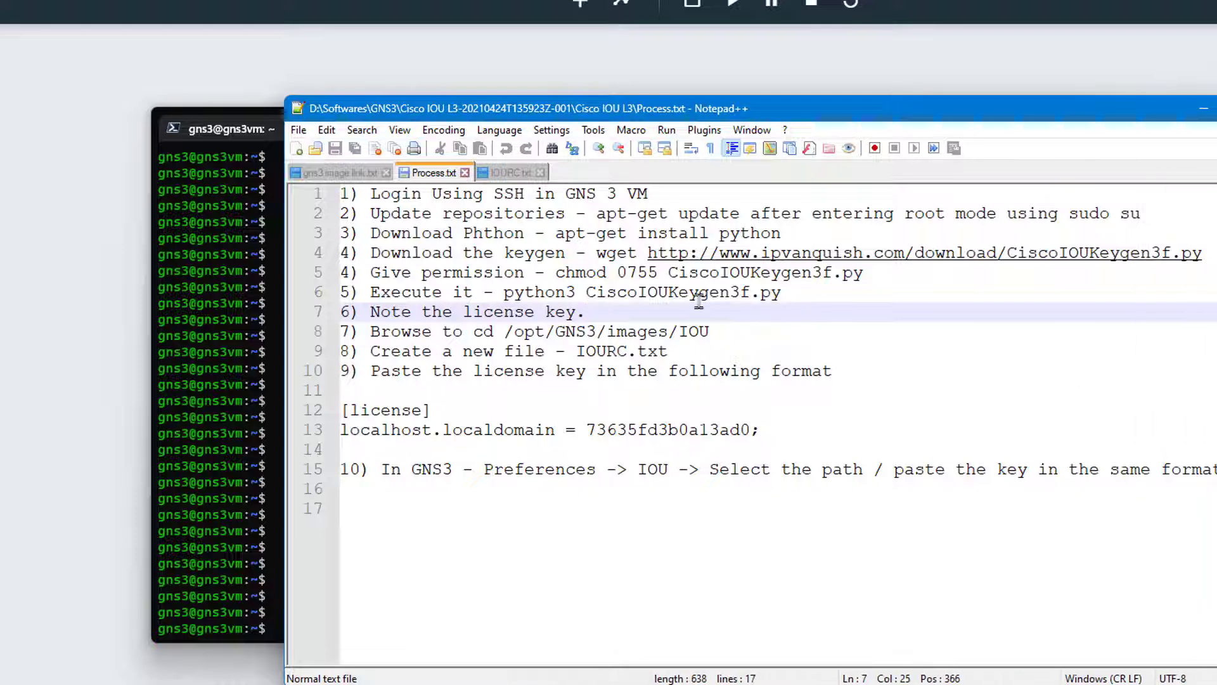
{"action": "left_click_drag", "start_coordinate": [596, 256], "coordinate": [1165, 269]}
{"action": "right_click", "coordinate": [1149, 256]}
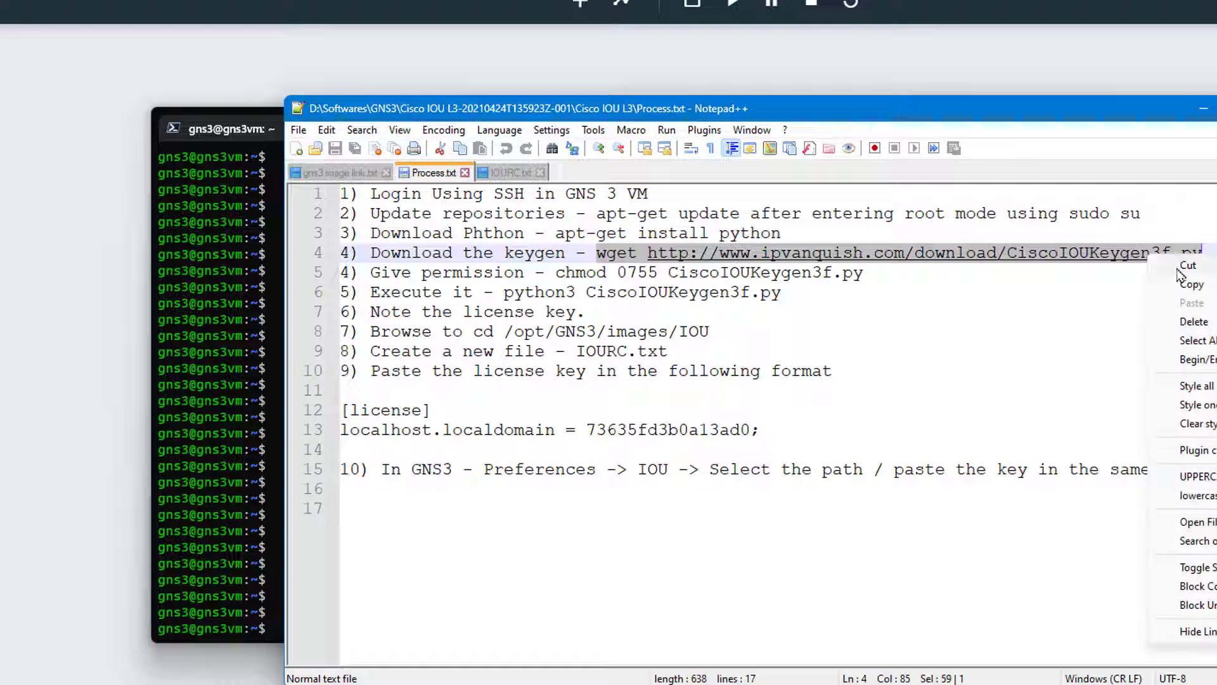
{"action": "left_click", "coordinate": [1211, 287]}
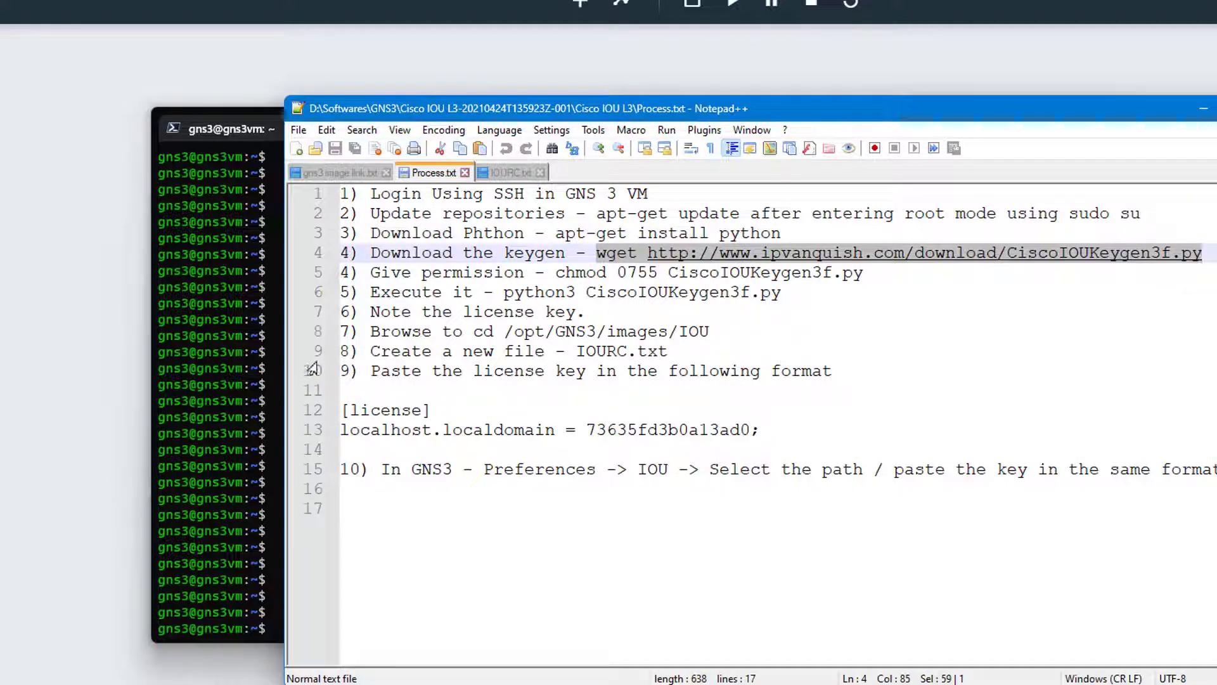
{"action": "left_click", "coordinate": [256, 367]}
{"action": "right_click", "coordinate": [333, 619]}
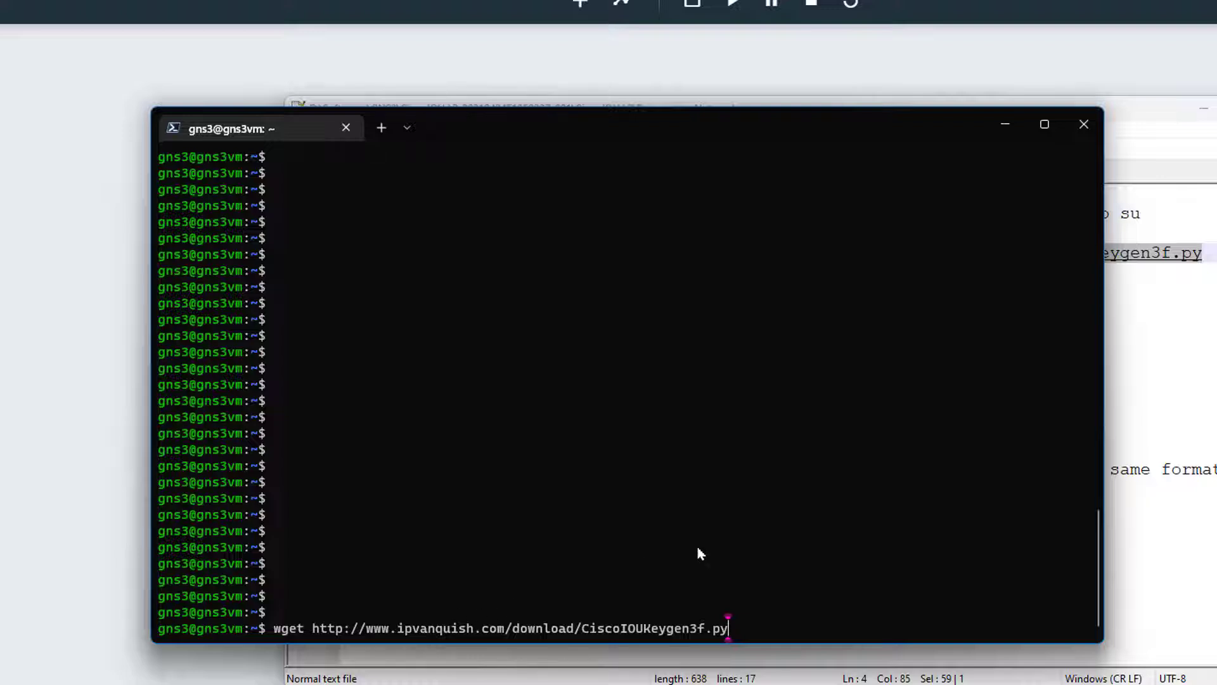
{"action": "key", "text": "Return"}
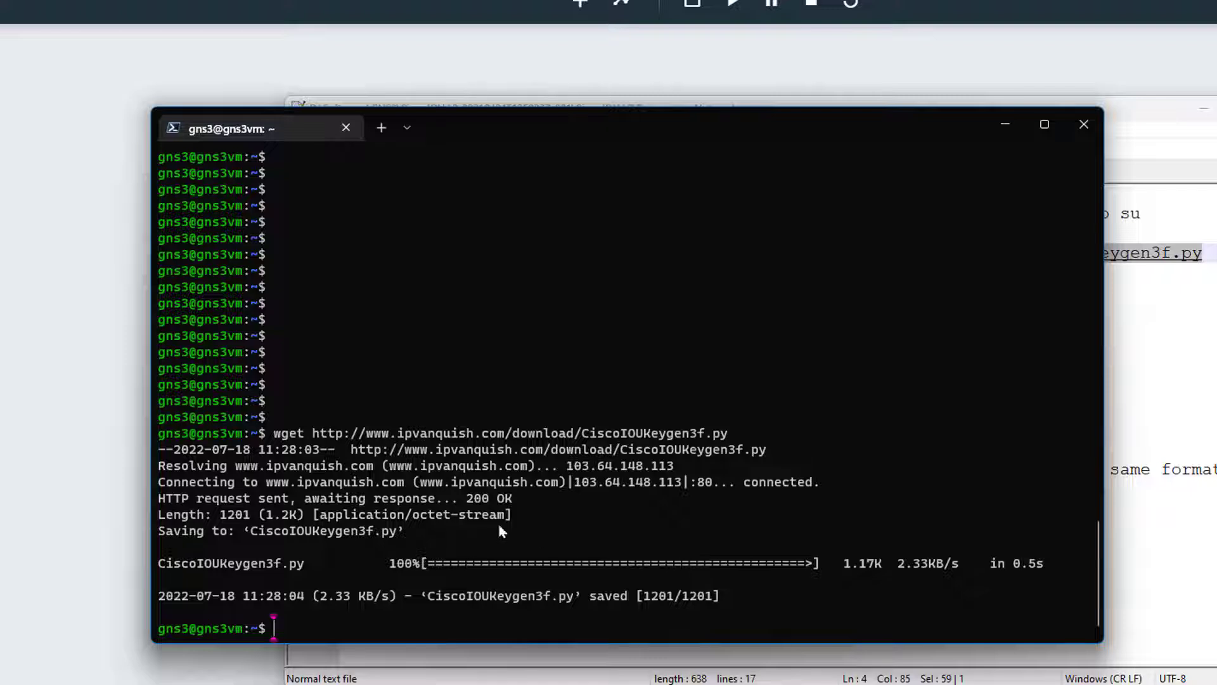
{"action": "left_click_drag", "start_coordinate": [246, 531], "coordinate": [406, 537]}
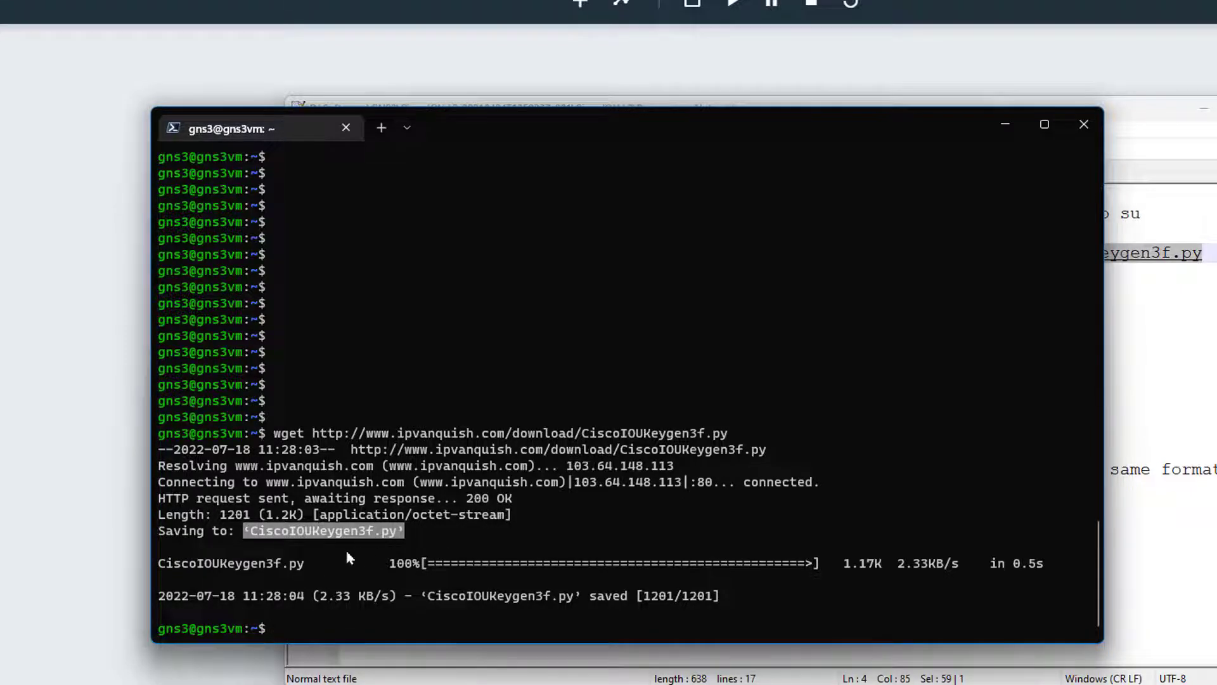
{"action": "right_click", "coordinate": [345, 615]}
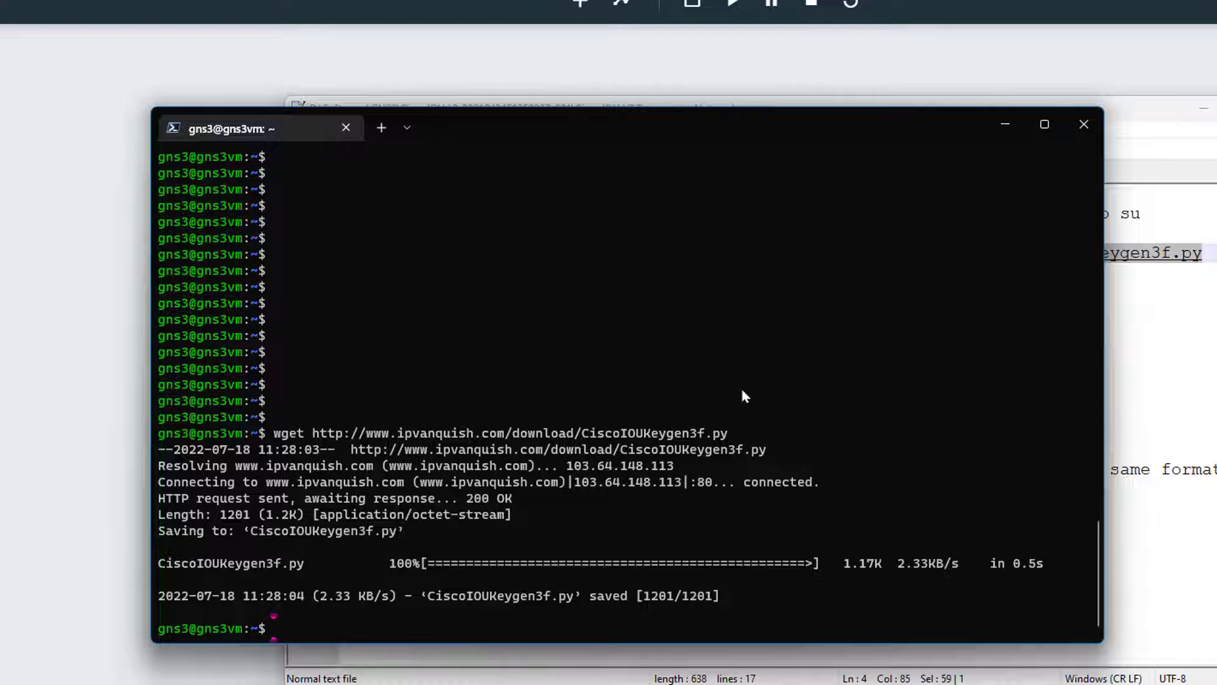
Step: Copy chmod 0755 CiscoIOUKeygen3f.py from the notes and run it in the GNS3 VM shell to make the script executable
{"action": "left_click", "coordinate": [1170, 385]}
{"action": "left_click_drag", "start_coordinate": [556, 274], "coordinate": [865, 275]}
{"action": "right_click", "coordinate": [823, 286]}
{"action": "left_click", "coordinate": [870, 302]}
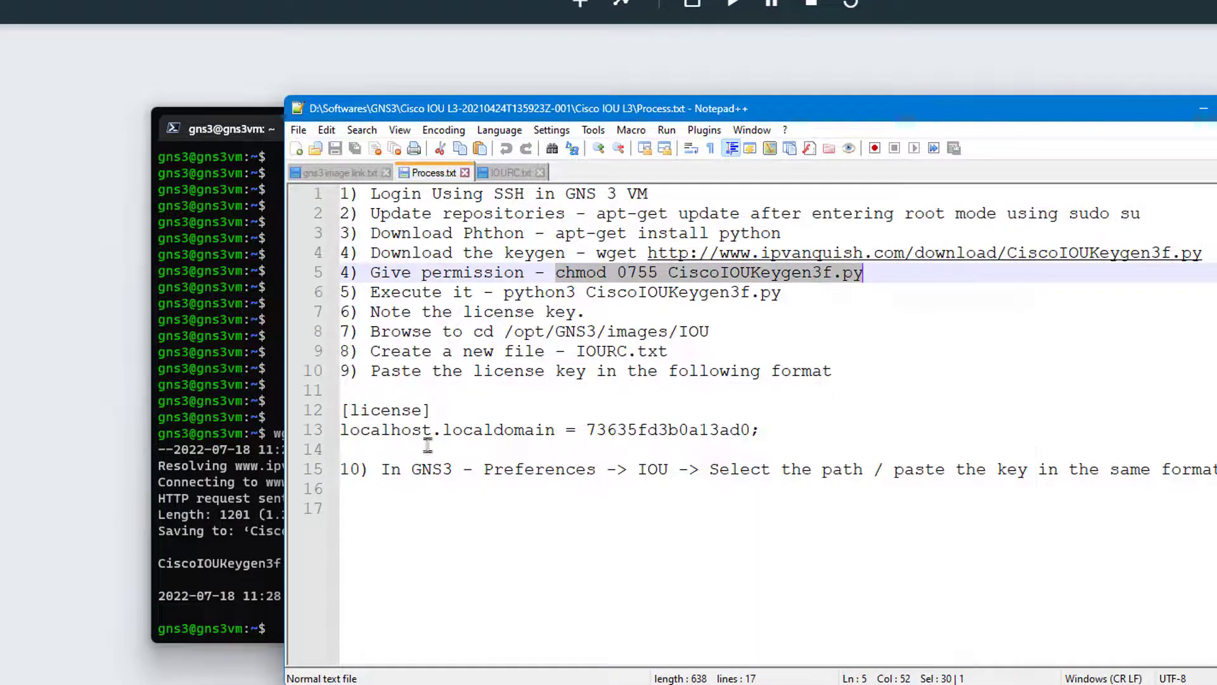
{"action": "left_click", "coordinate": [254, 492]}
{"action": "right_click", "coordinate": [328, 611]}
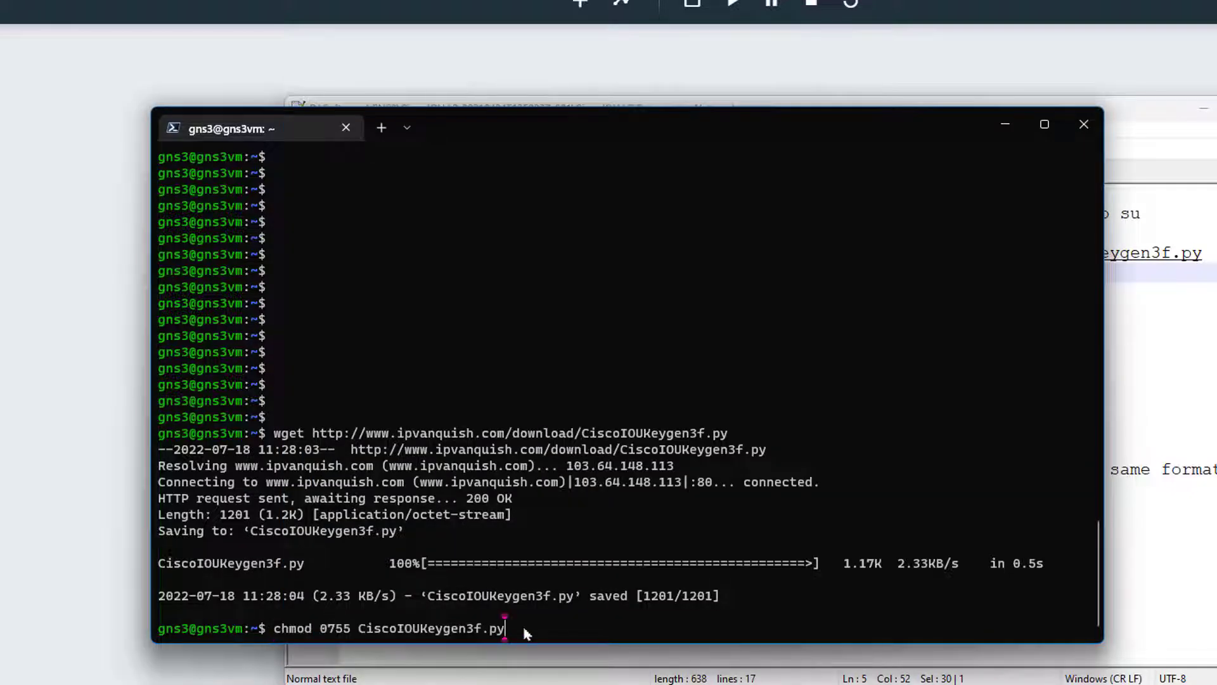
{"action": "key", "text": "Return"}
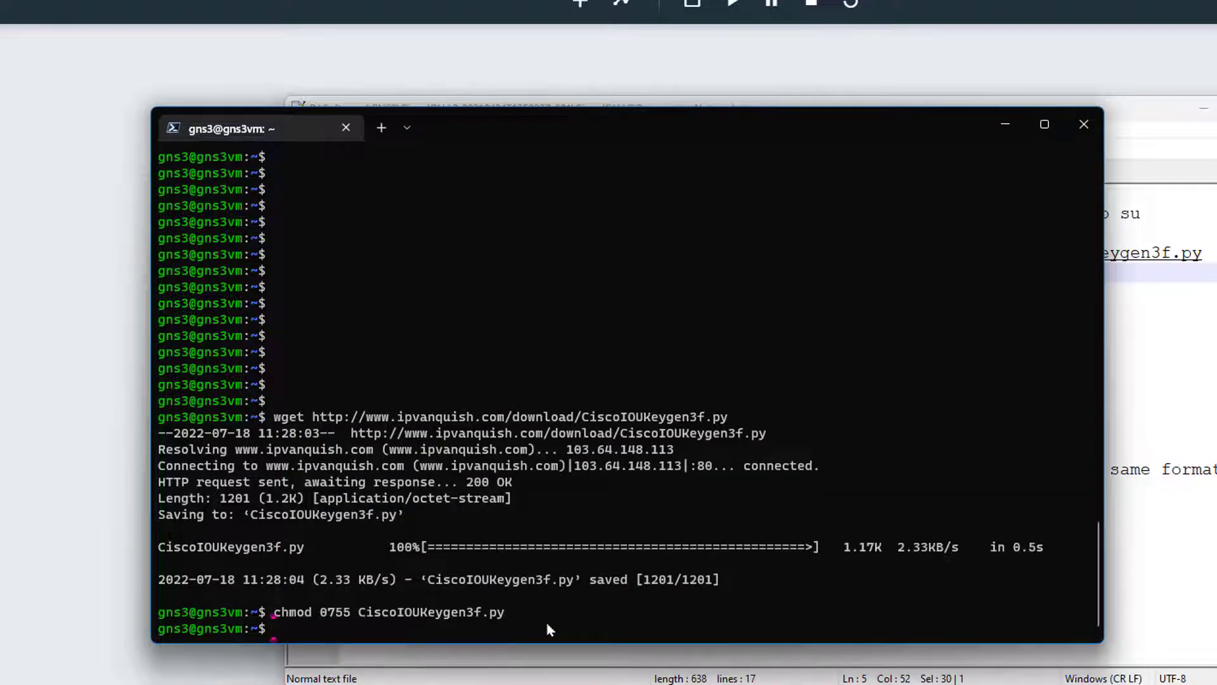
Step: Copy python3 CiscoIOUKeygen3f.py from the notes, run it in the GNS3 VM shell and inspect the generated license text
{"action": "left_click", "coordinate": [1155, 506]}
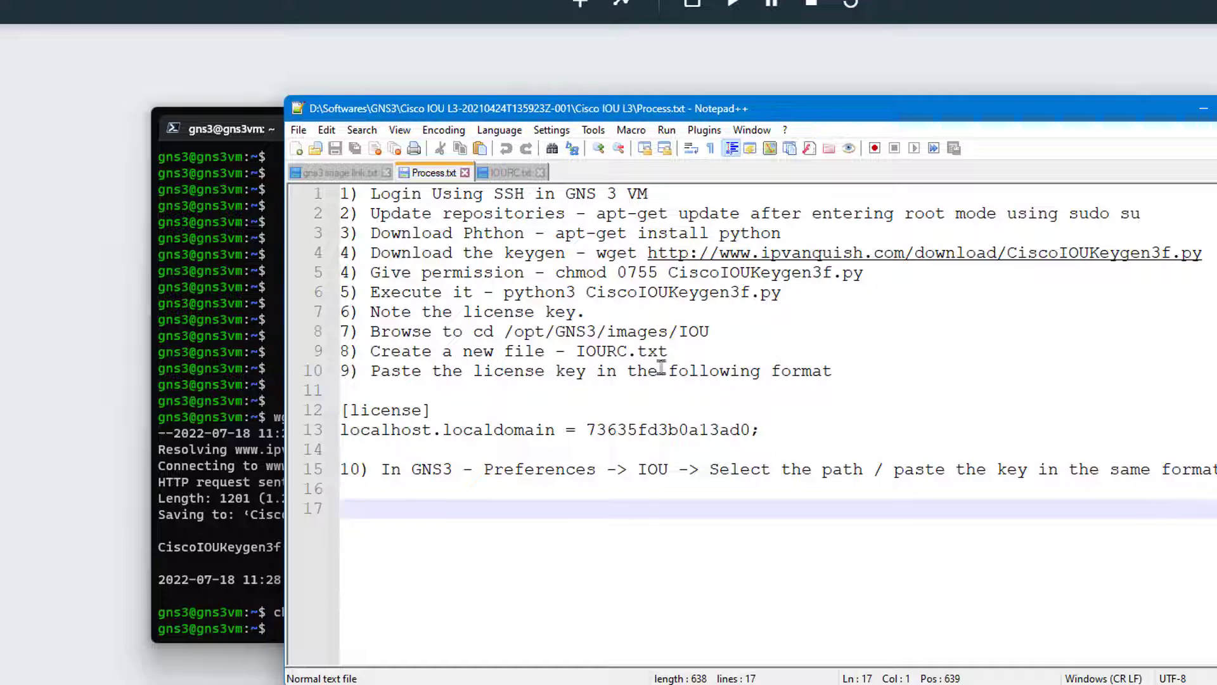
{"action": "left_click_drag", "start_coordinate": [504, 293], "coordinate": [781, 292]}
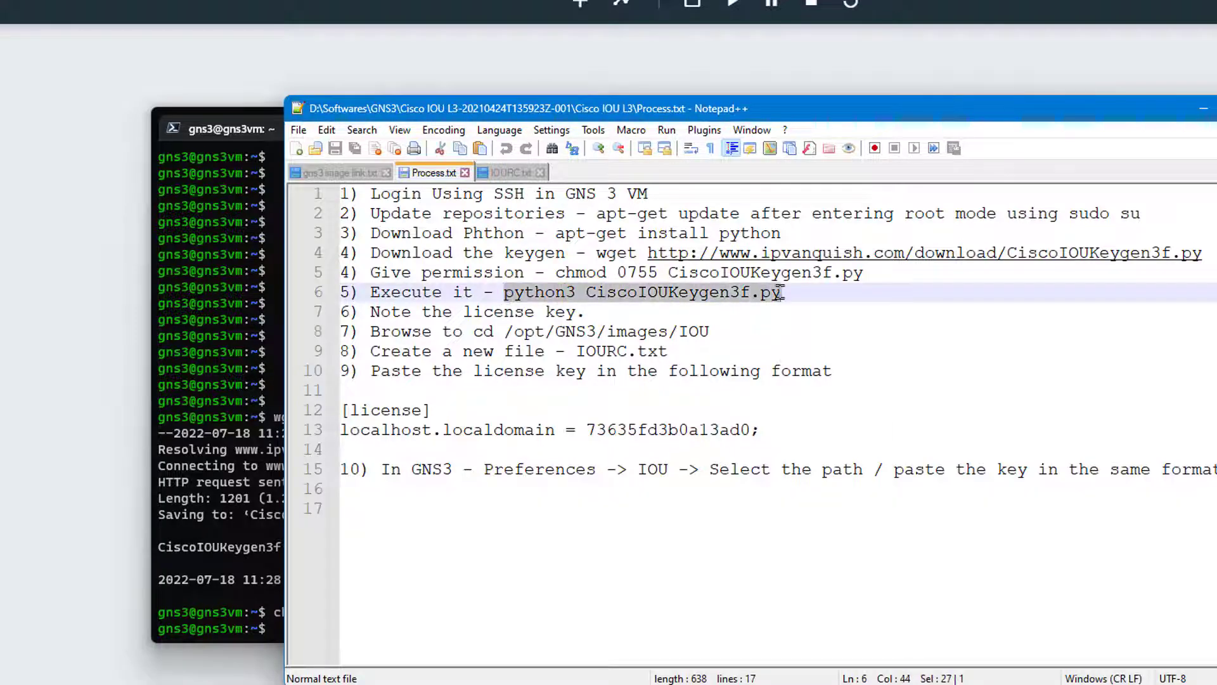
{"action": "right_click", "coordinate": [775, 298]}
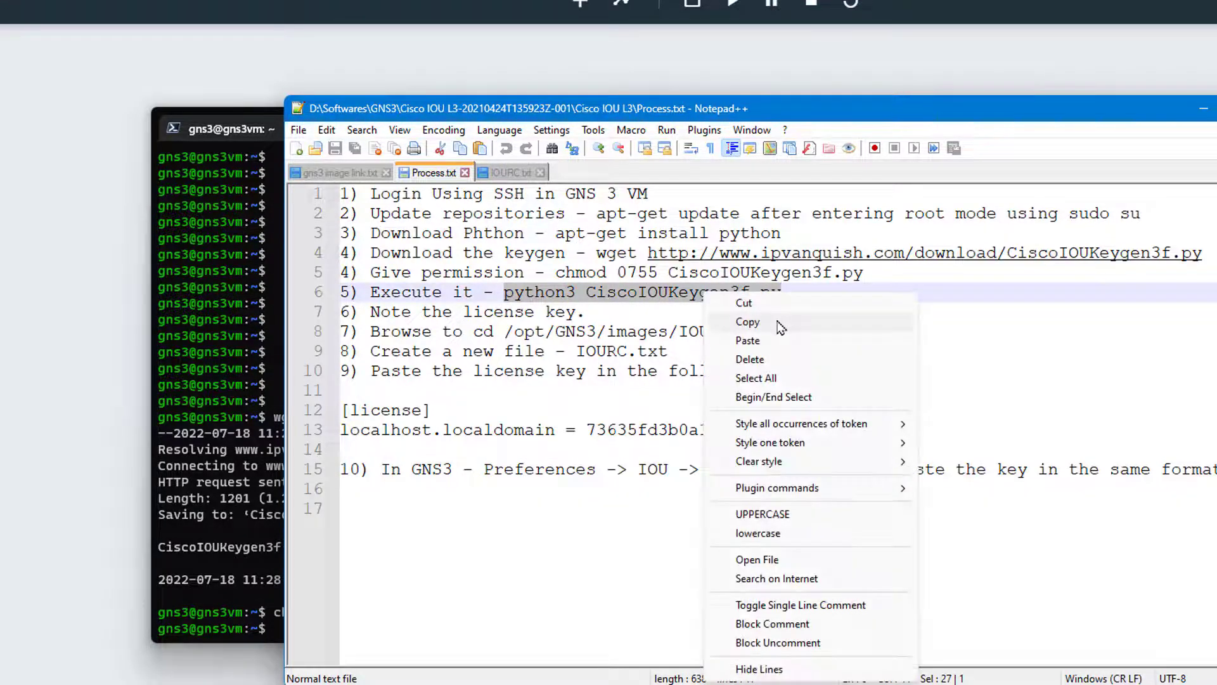
{"action": "left_click", "coordinate": [776, 322]}
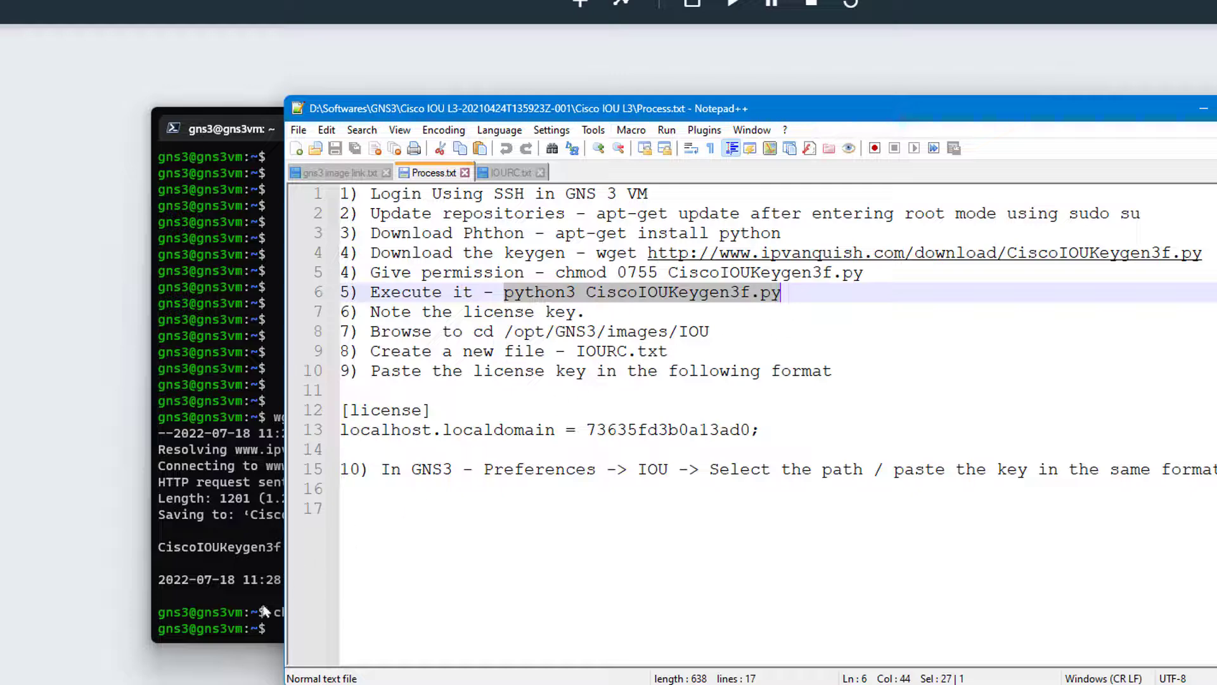
{"action": "left_click", "coordinate": [265, 611]}
{"action": "key", "text": "ctrl+v"}
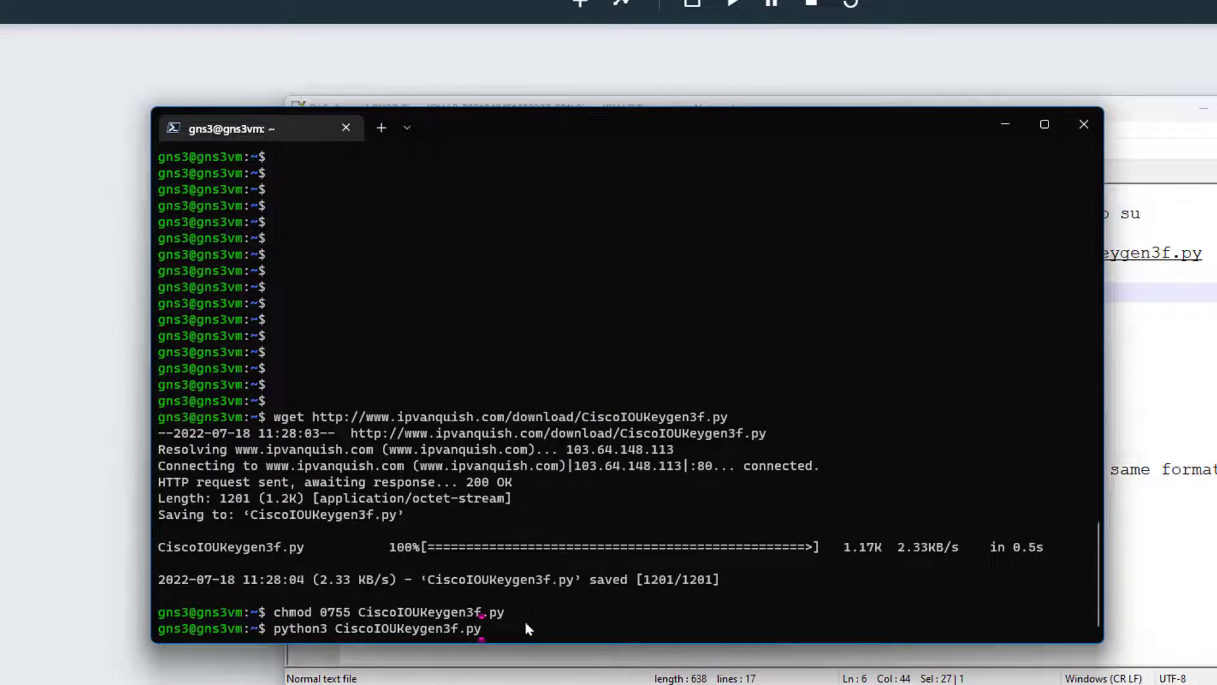
{"action": "key", "text": "Return"}
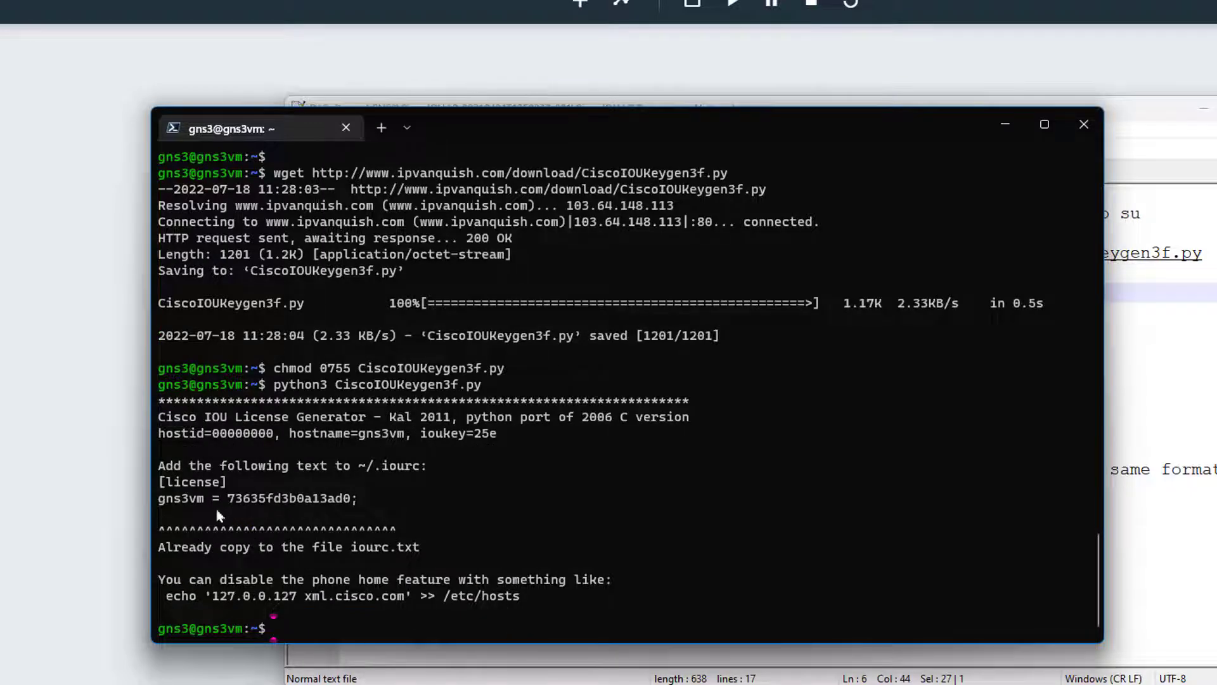
{"action": "left_click_drag", "start_coordinate": [159, 467], "coordinate": [380, 511]}
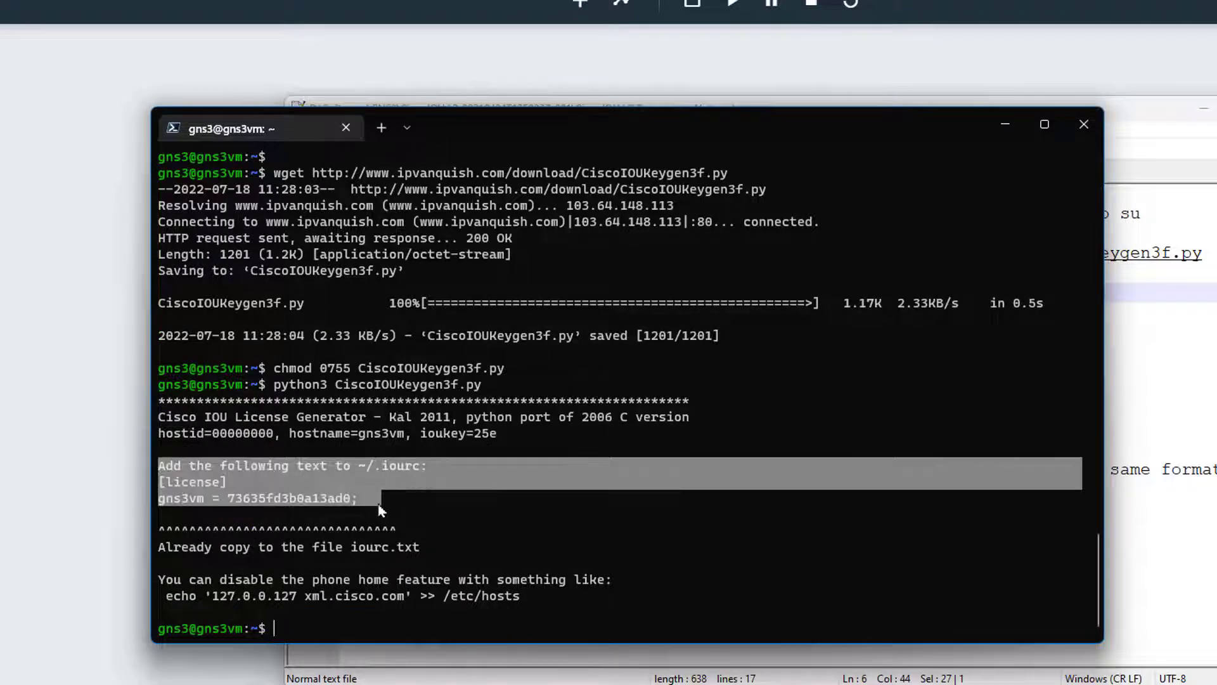
{"action": "left_click", "coordinate": [287, 504]}
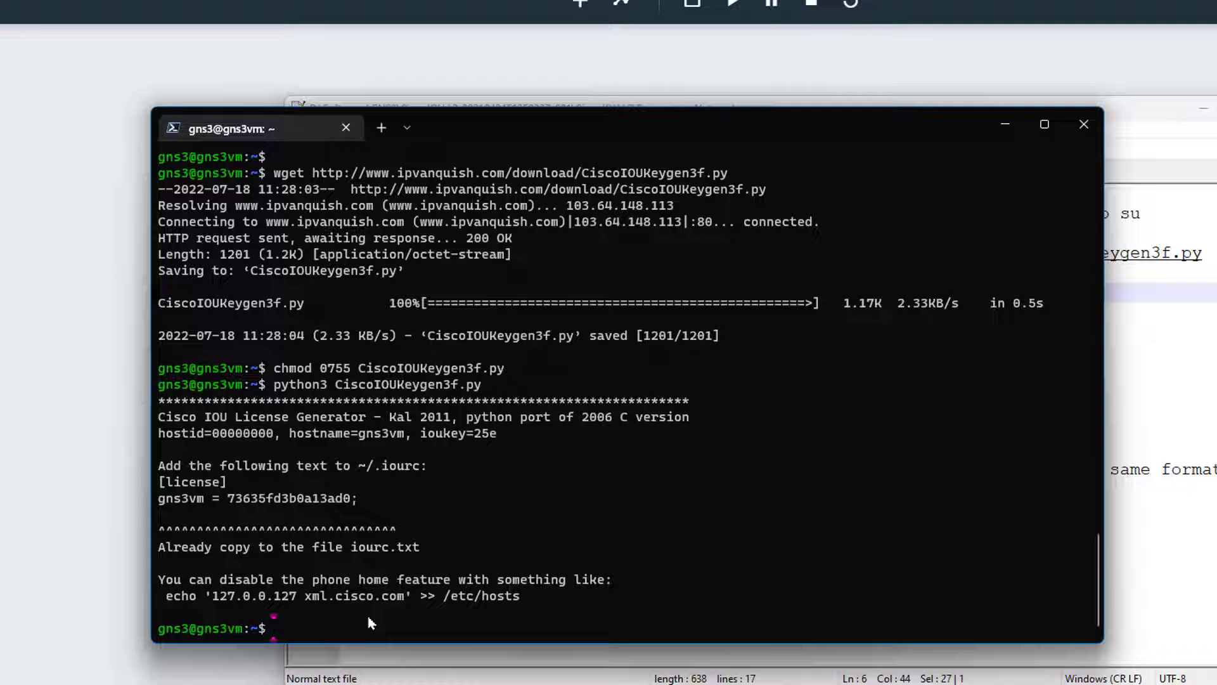
Step: Clear the terminal and list the home directory with ll to locate the generated iourc.txt file
{"action": "type", "text": "clear"}
{"action": "key", "text": "Return"}
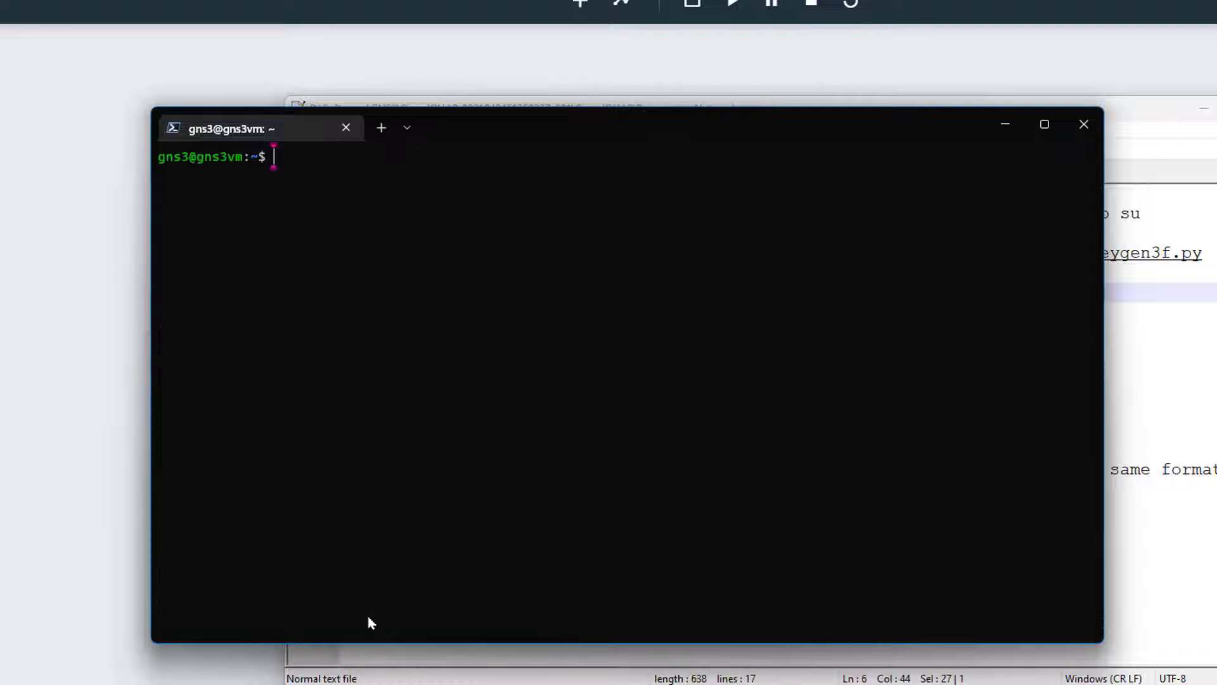
{"action": "type", "text": "ll"}
{"action": "key", "text": "Return"}
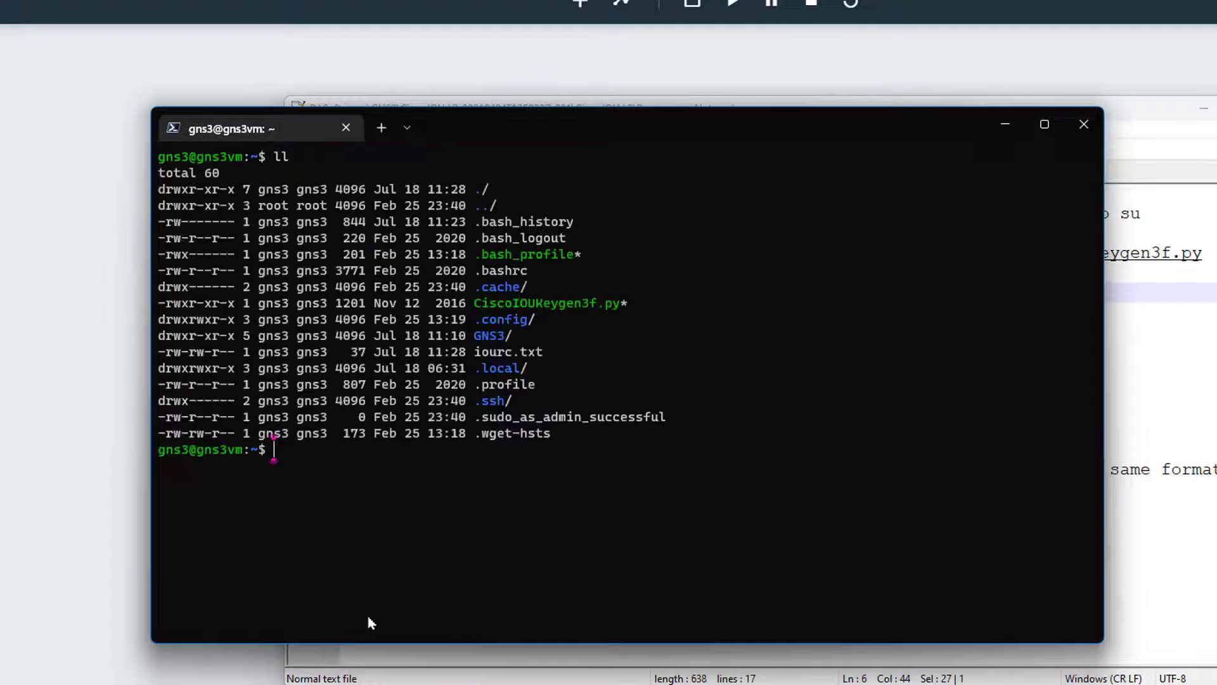
{"action": "left_click_drag", "start_coordinate": [551, 353], "coordinate": [476, 353]}
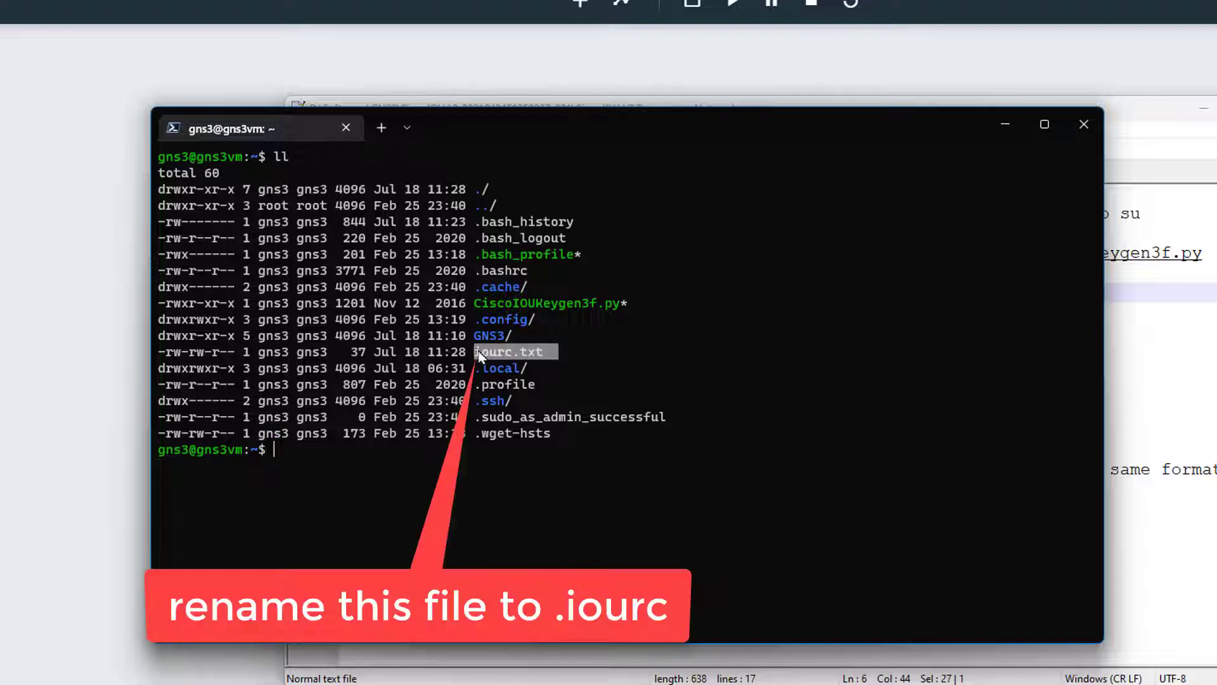
{"action": "left_click", "coordinate": [445, 454]}
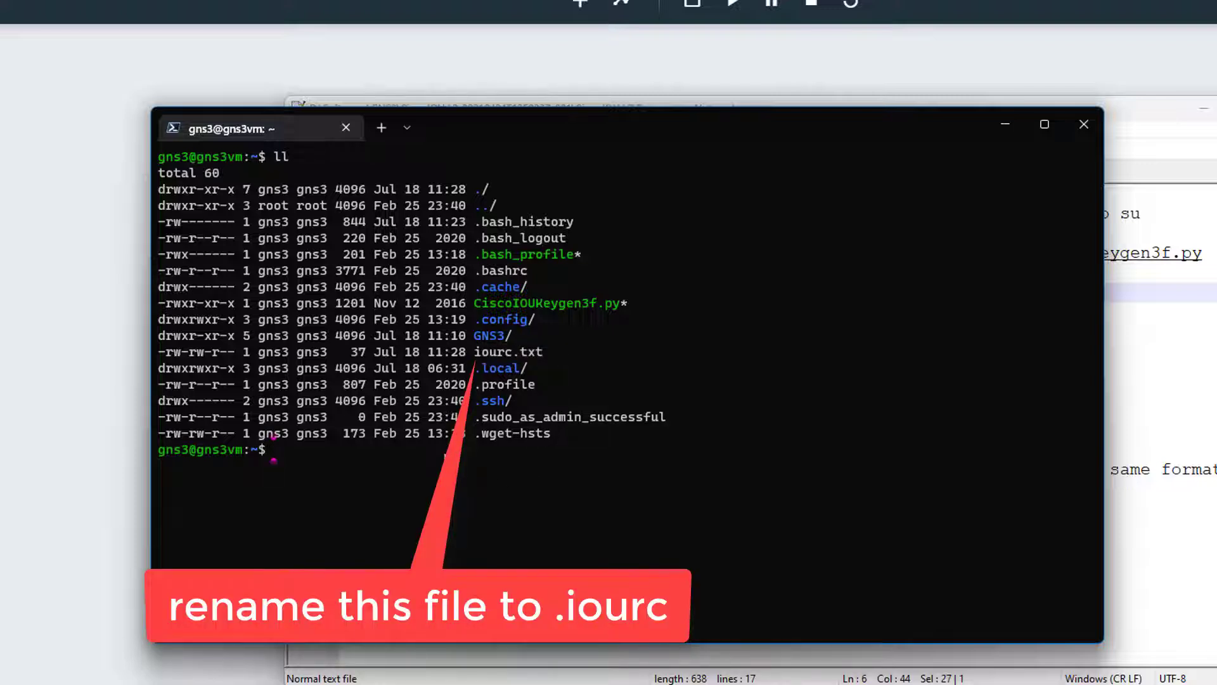
Step: Rename iourc.txt to .iourc with mv and list the directory again with ll to check the renamed file
{"action": "type", "text": "mv iourc.txt .i"}
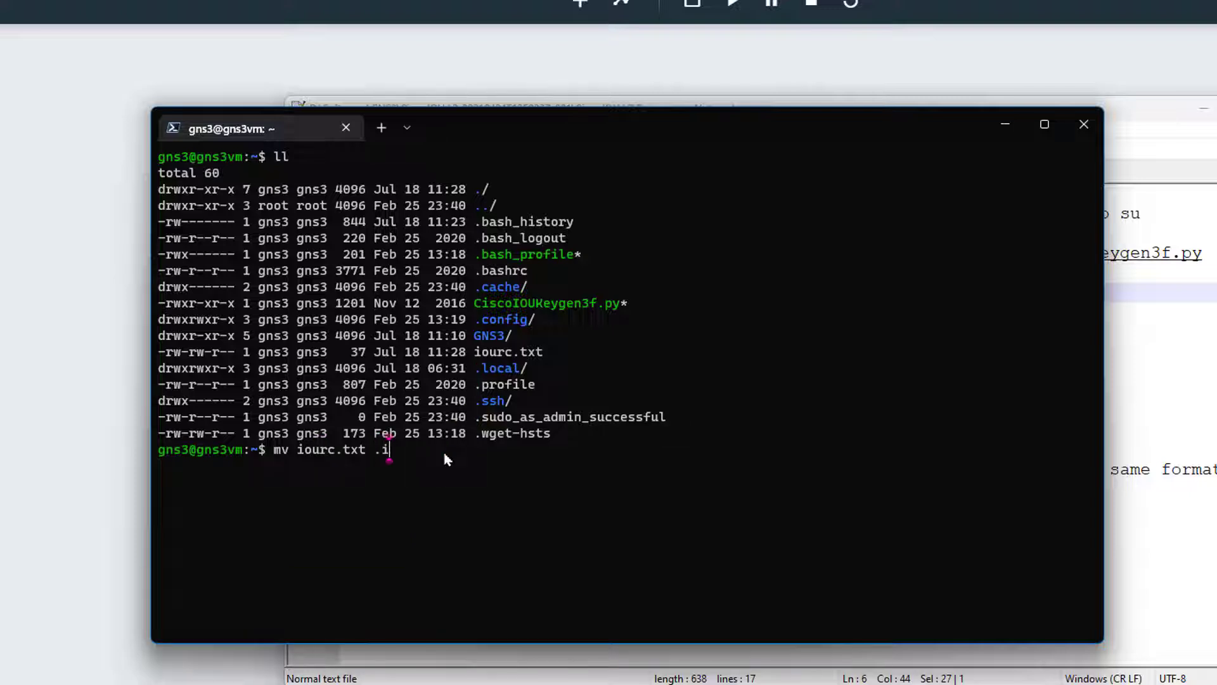
{"action": "type", "text": "ourc"}
{"action": "key", "text": "Return"}
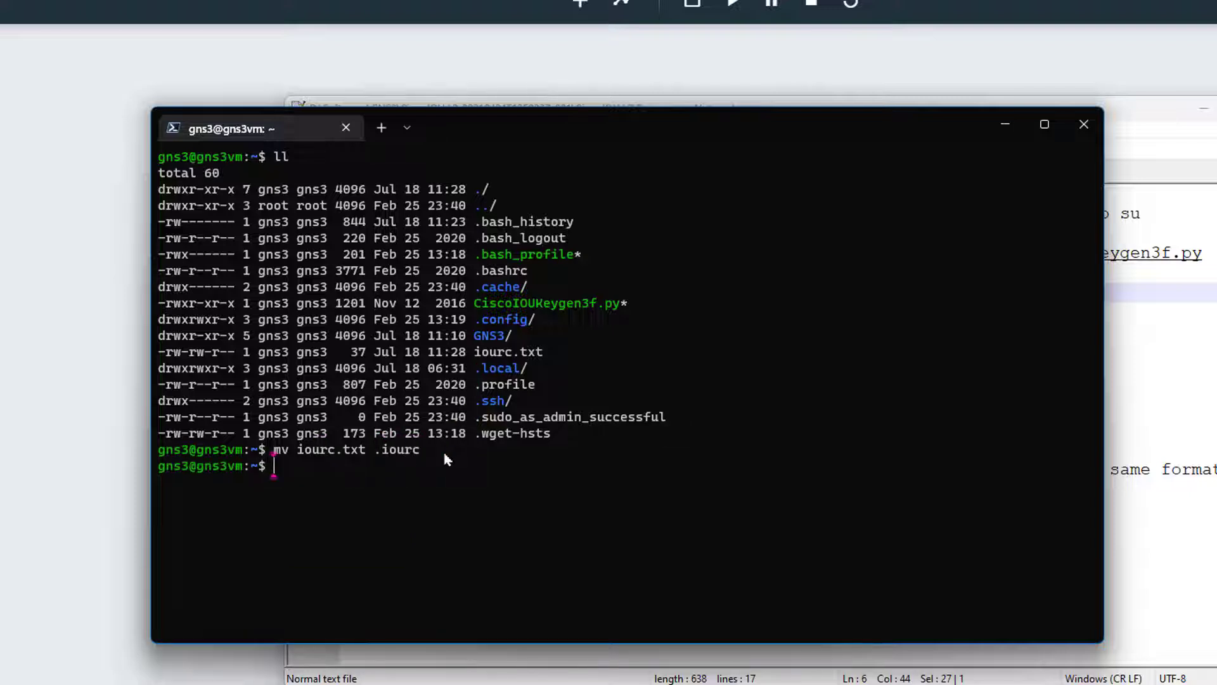
{"action": "type", "text": "ll"}
{"action": "key", "text": "Return"}
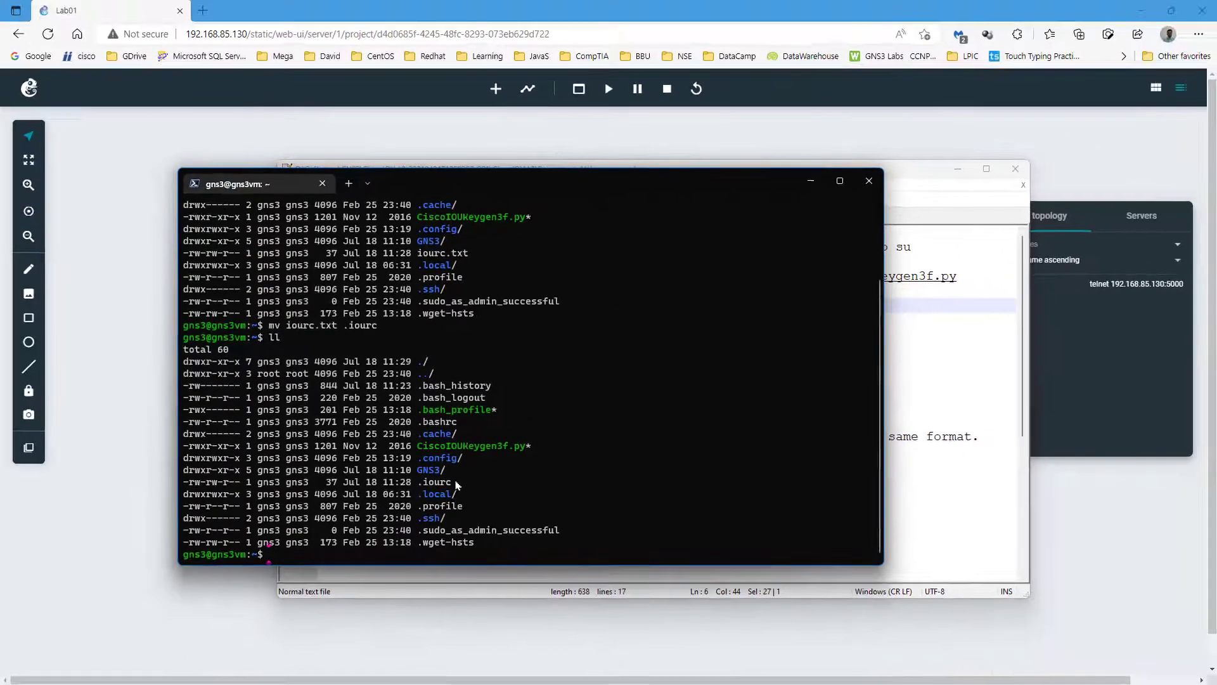
{"action": "left_click_drag", "start_coordinate": [527, 532], "coordinate": [475, 536]}
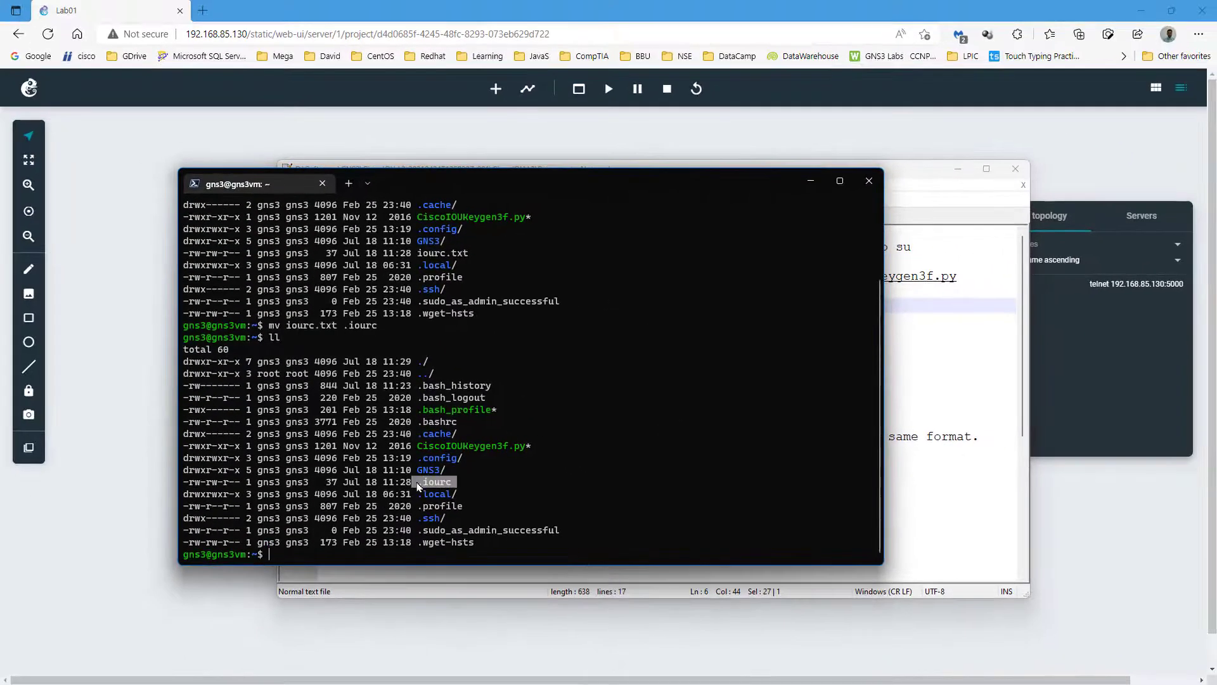
Step: Minimize the terminal and Notepad++ windows to return to the GNS3 web project and start the IOU1 node
{"action": "left_click", "coordinate": [810, 180]}
{"action": "left_click", "coordinate": [958, 170]}
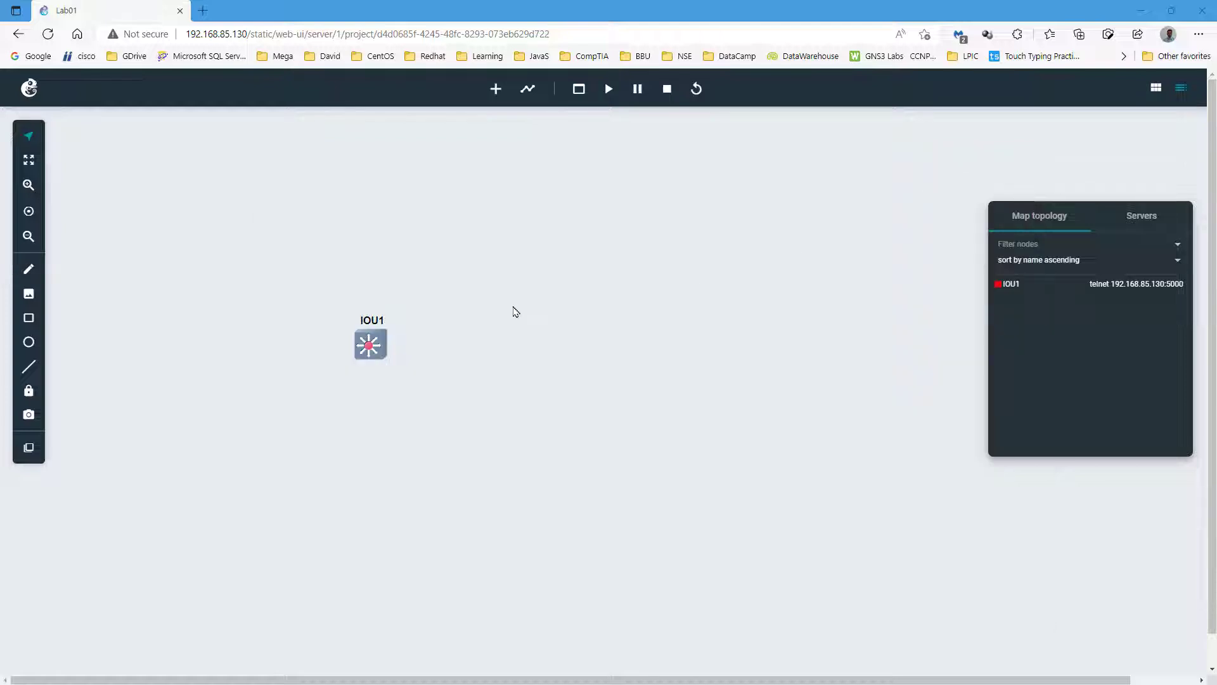
{"action": "right_click", "coordinate": [373, 347]}
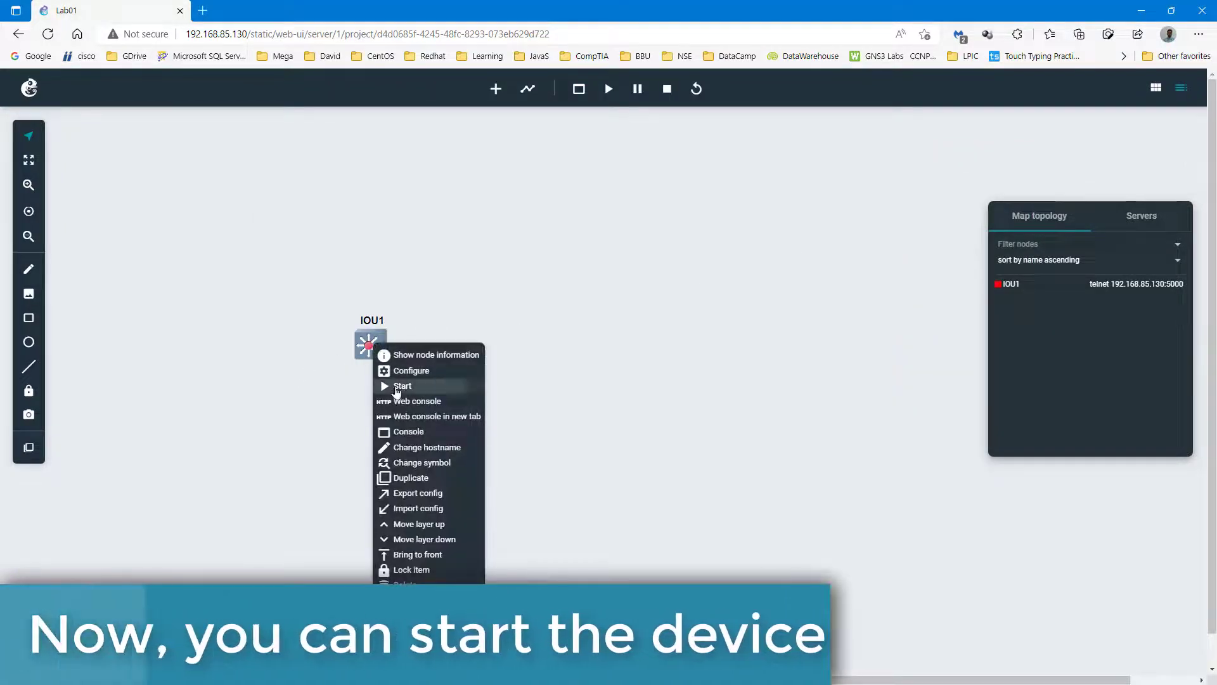
{"action": "left_click", "coordinate": [401, 387]}
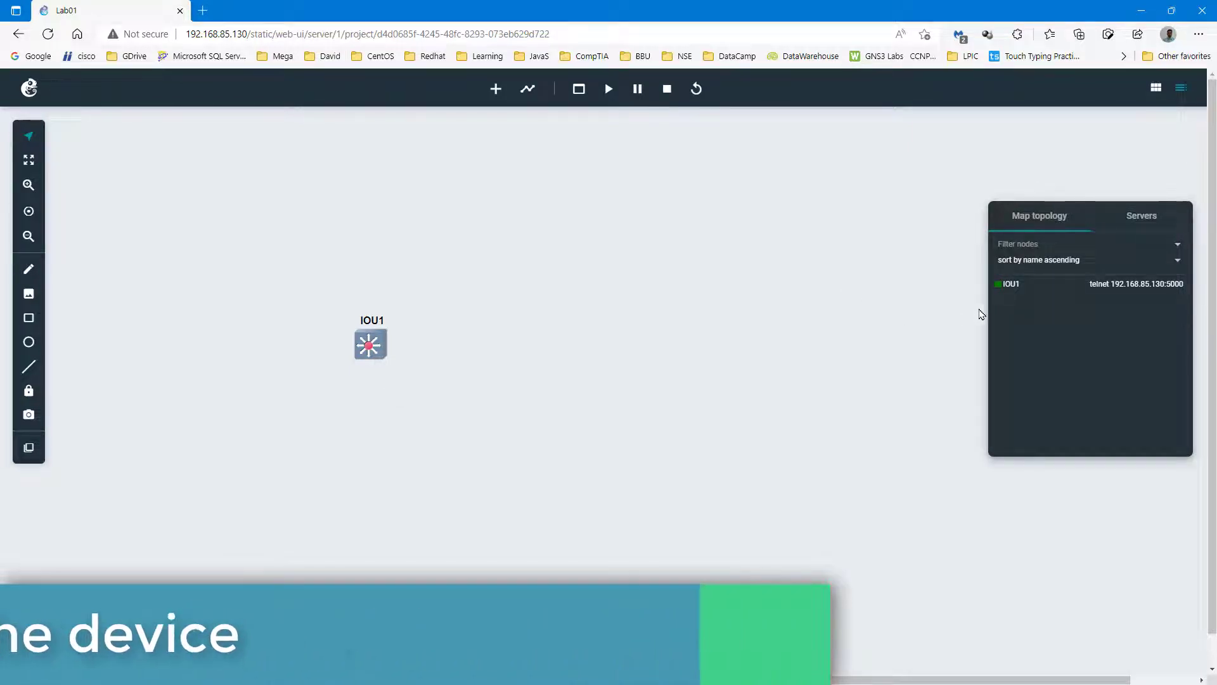
Step: Open the IOU1 web console in a new tab and submit blank lines to bring up the switch's command prompt
{"action": "right_click", "coordinate": [379, 349]}
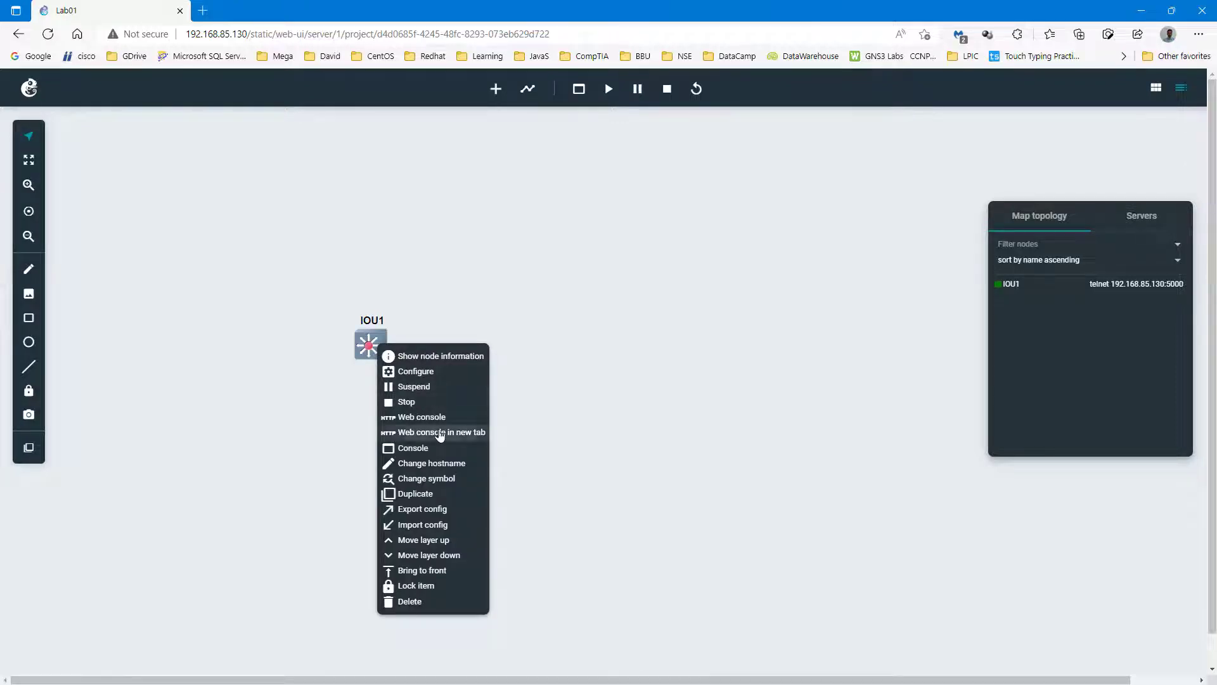
{"action": "left_click", "coordinate": [439, 433]}
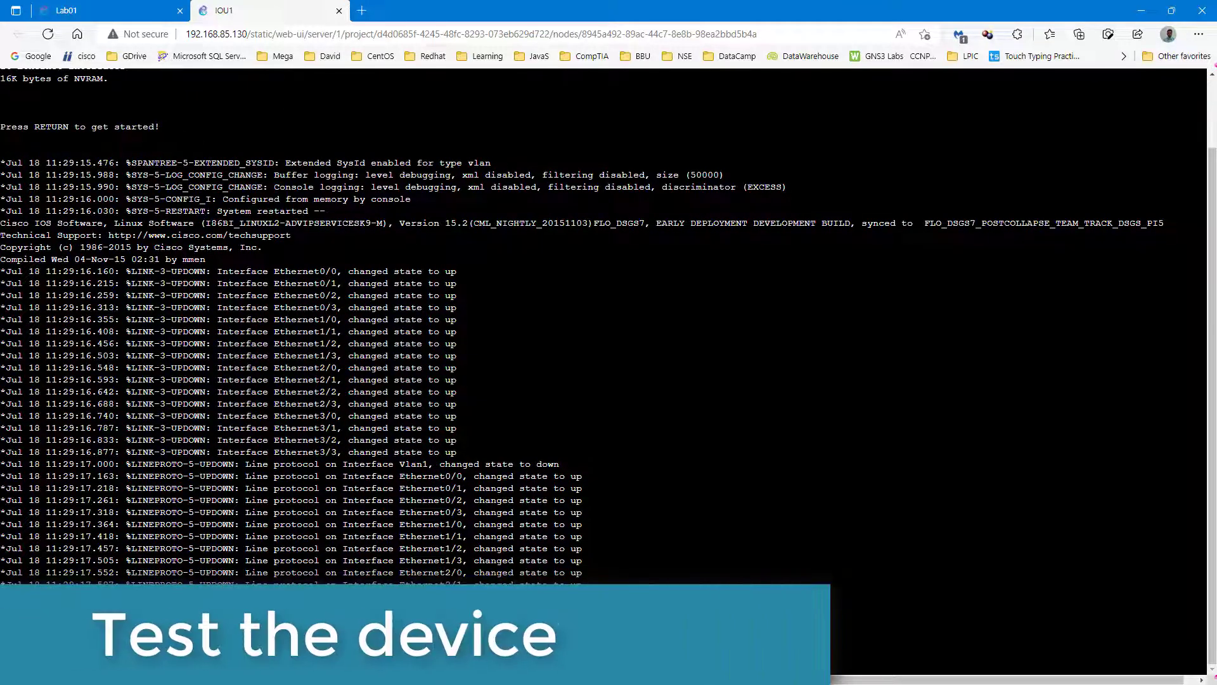
{"action": "key", "text": "Return"}
{"action": "key", "text": "Return"}
{"action": "key", "text": "Return"}
{"action": "key", "text": "Return"}
{"action": "key", "text": "Return"}
{"action": "key", "text": "Return"}
{"action": "key", "text": "Return"}
{"action": "key", "text": "Return"}
{"action": "key", "text": "Return"}
{"action": "key", "text": "Return"}
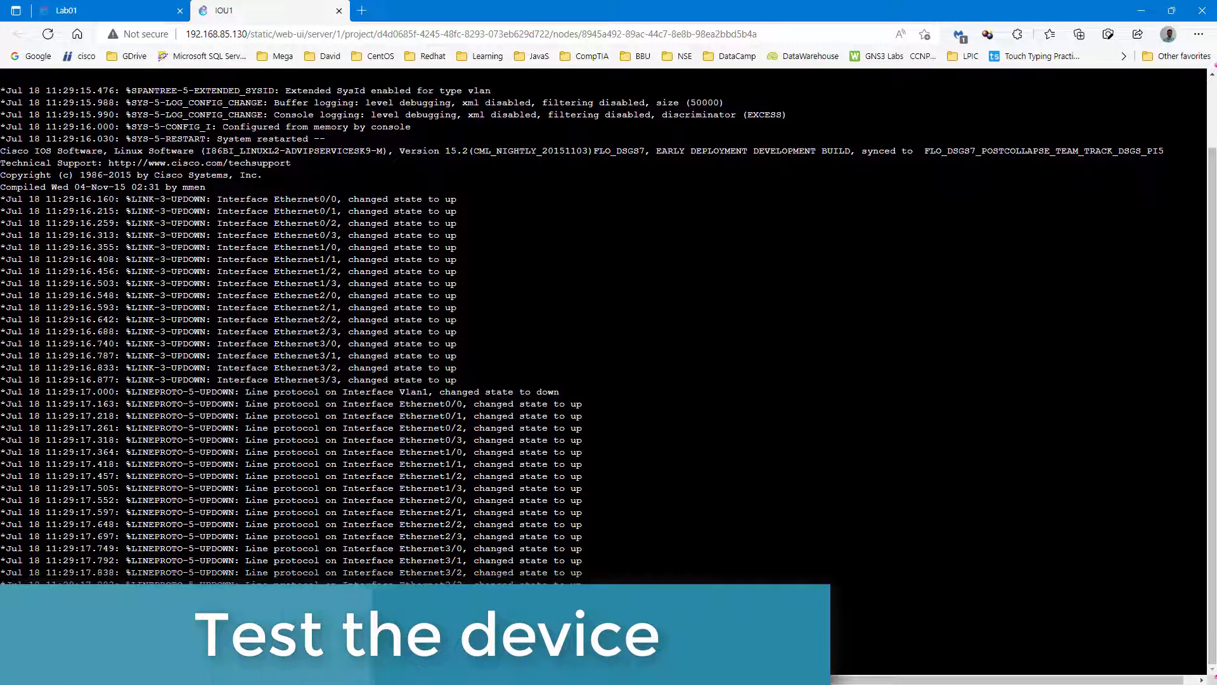
Step: Submit a long run of blank lines in the IOU1 console to push the boot messages out of view
{"action": "key", "text": "Return"}
{"action": "key", "text": "Return"}
{"action": "key", "text": "Return"}
{"action": "key", "text": "Return"}
{"action": "key", "text": "Return"}
{"action": "key", "text": "Return"}
{"action": "key", "text": "Return"}
{"action": "key", "text": "Return"}
{"action": "key", "text": "Return"}
{"action": "key", "text": "Return"}
{"action": "key", "text": "Return"}
{"action": "key", "text": "Return"}
{"action": "key", "text": "Return"}
{"action": "key", "text": "Return"}
{"action": "key", "text": "Return"}
{"action": "key", "text": "Return"}
{"action": "key", "text": "Return"}
{"action": "key", "text": "Return"}
{"action": "key", "text": "Return"}
{"action": "key", "text": "Return"}
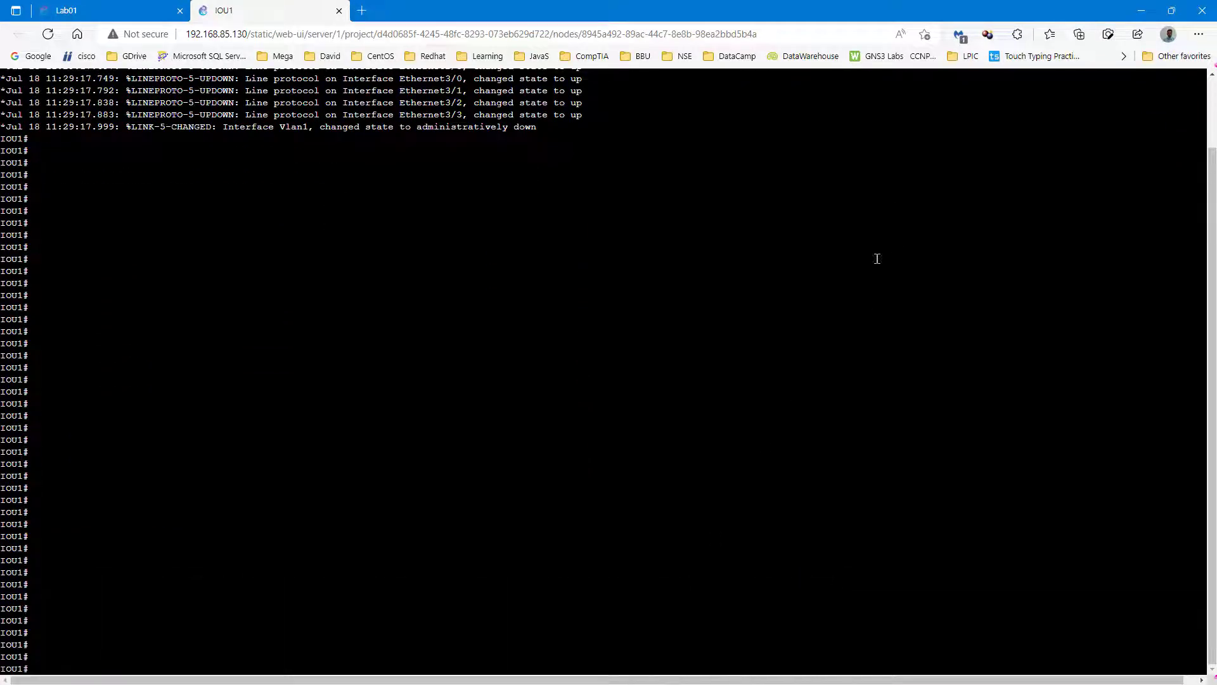
Step: Restore the maximized browser window to a smaller size and reposition it so the console's last prompt line is in view
{"action": "left_click", "coordinate": [1173, 11]}
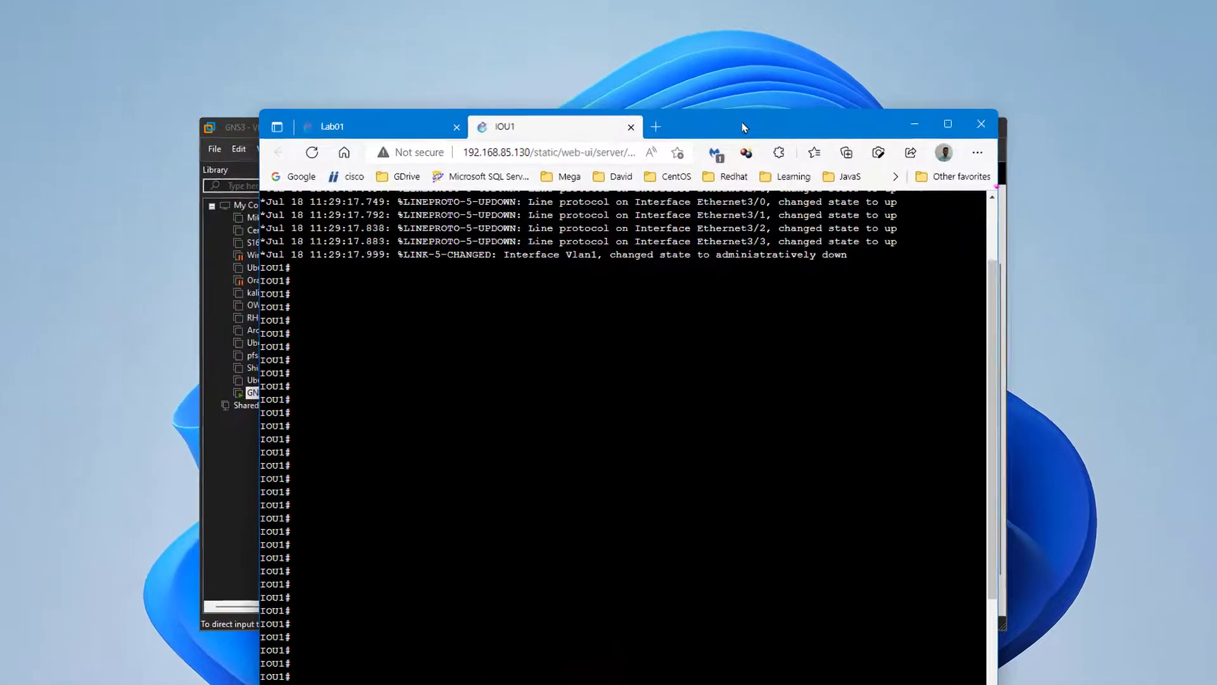
{"action": "left_click_drag", "start_coordinate": [750, 49], "coordinate": [743, 2]}
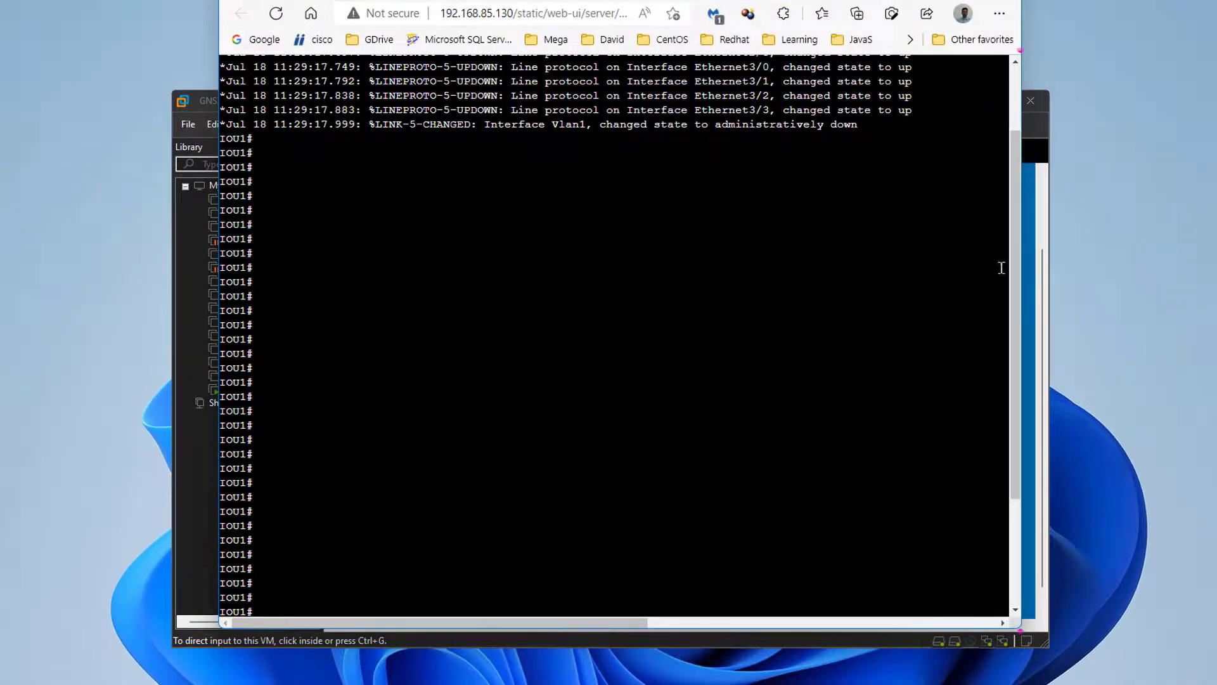
{"action": "scroll", "coordinate": [951, 393], "scroll_direction": "down", "scroll_amount": 3}
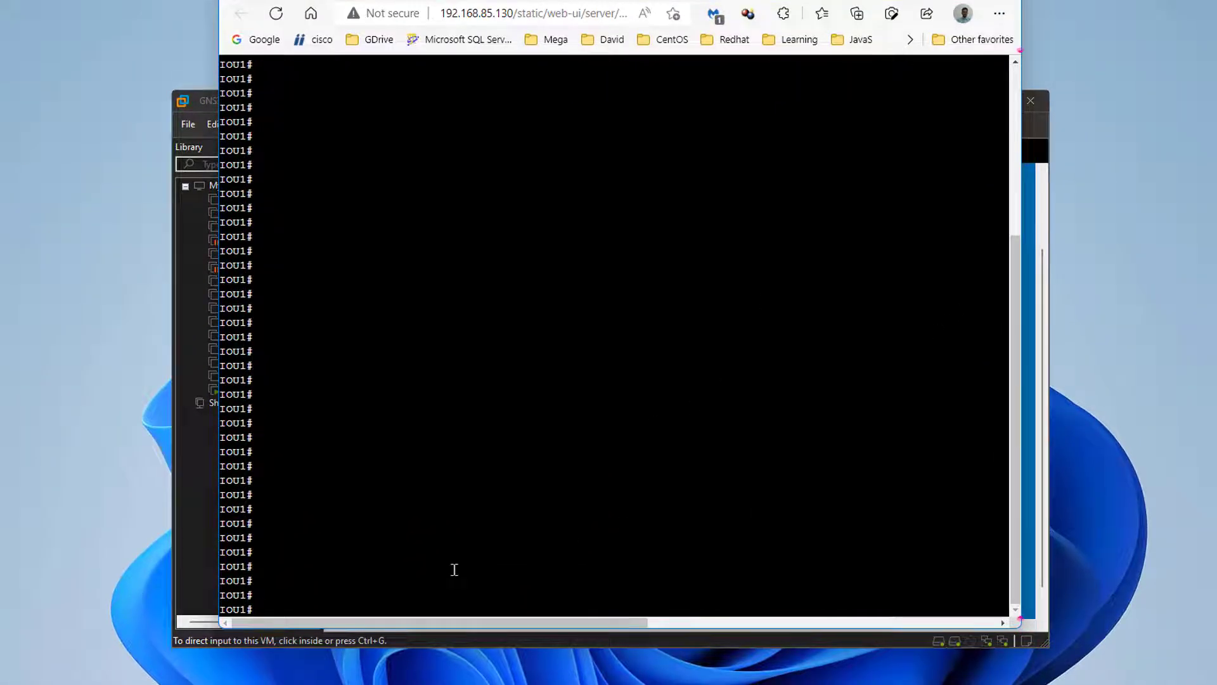
Step: Run show ip int bri on IOU1 and examine the status of the Ethernet interfaces, highlighting their rows
{"action": "type", "text": "ow ip int bri"}
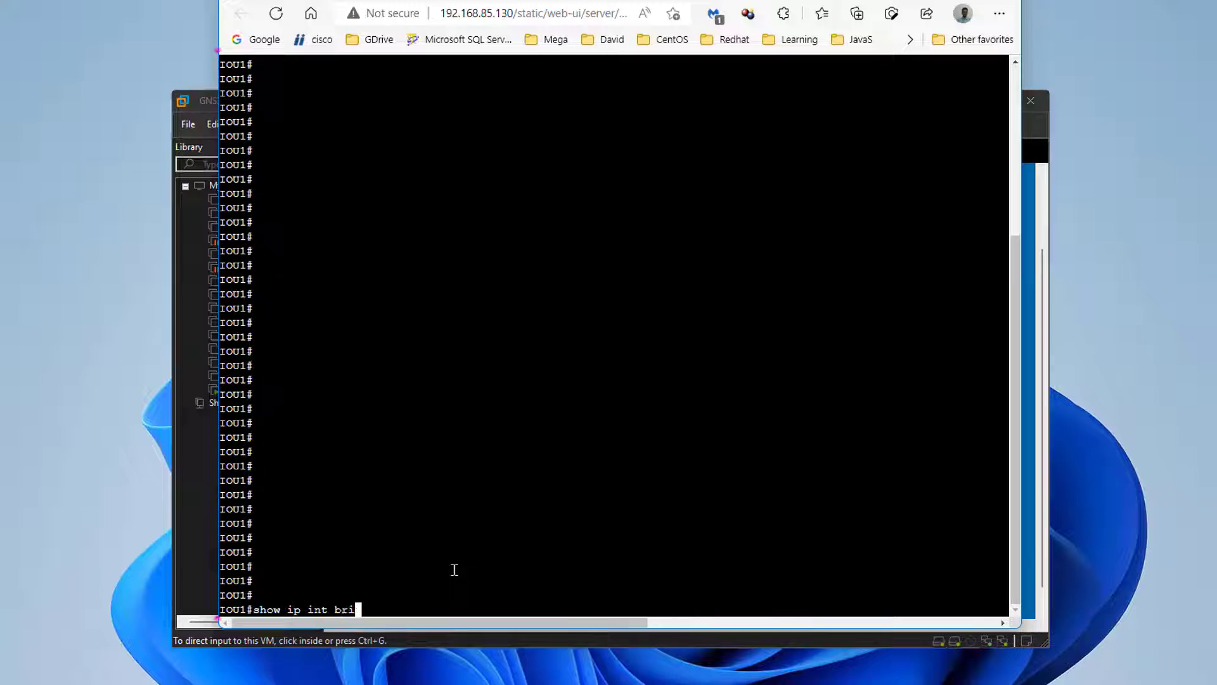
{"action": "key", "text": "Return"}
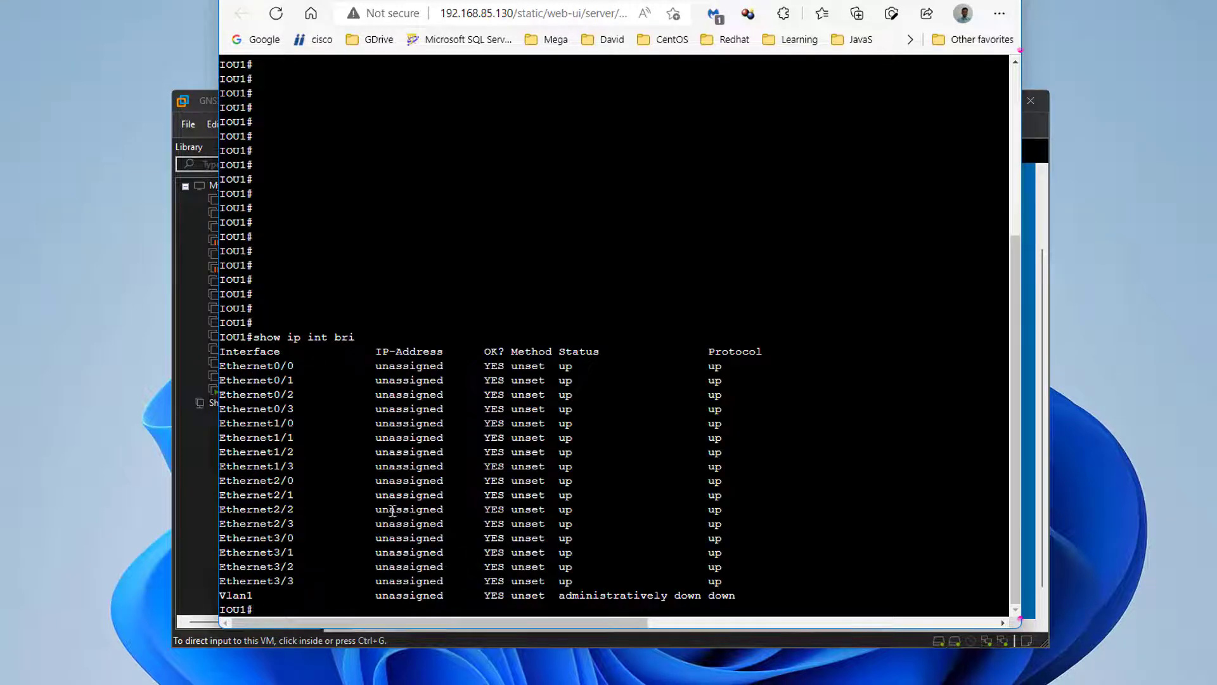
{"action": "left_click_drag", "start_coordinate": [223, 366], "coordinate": [747, 582]}
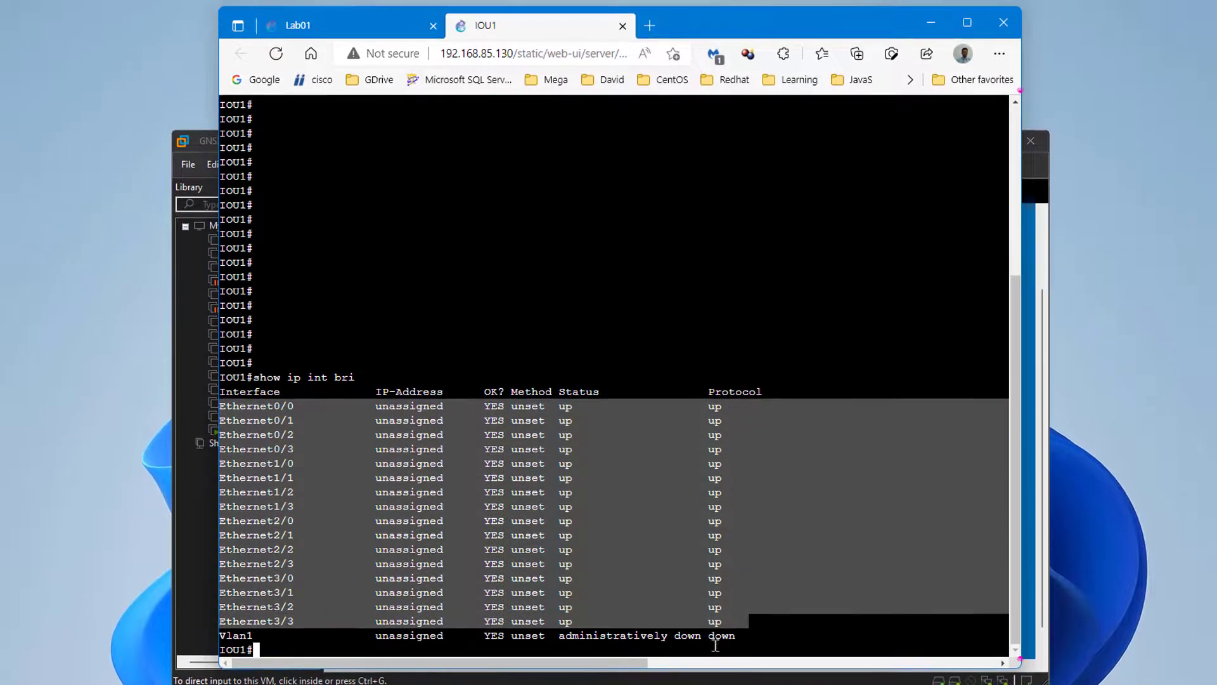
{"action": "left_click", "coordinate": [683, 598]}
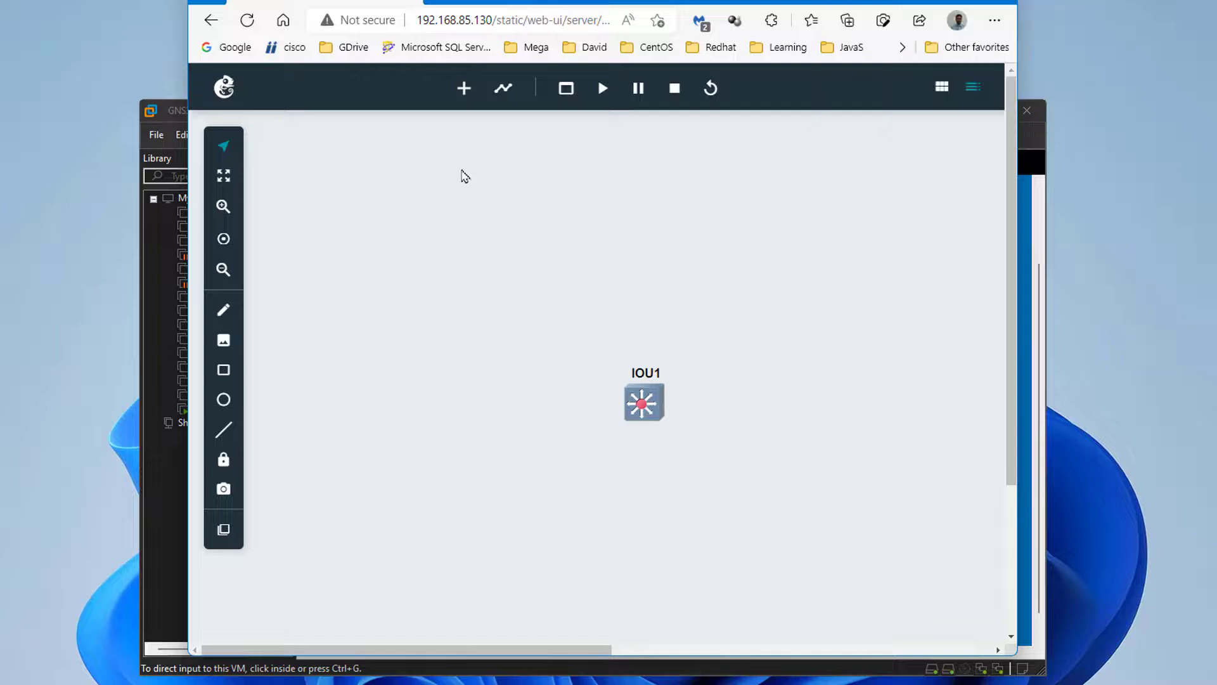
Step: Open the general settings of the Switch template in the IOS on Unix preferences and set its default name format to SW{0}
{"action": "left_click", "coordinate": [220, 92]}
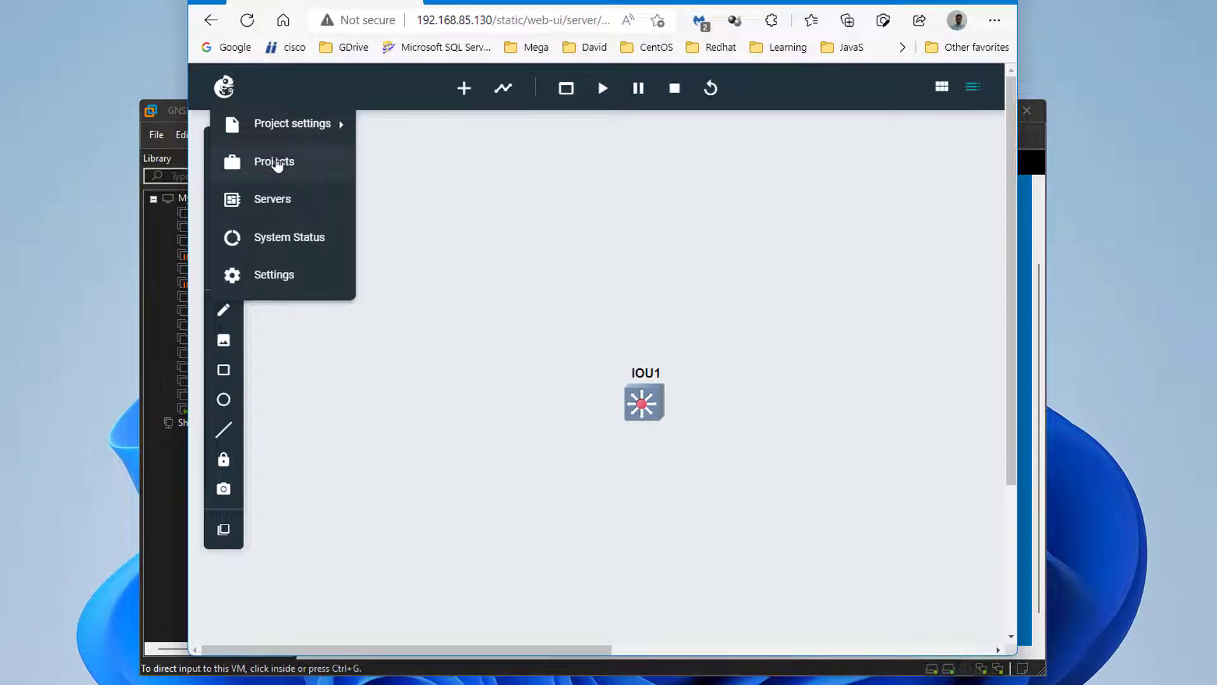
{"action": "left_click", "coordinate": [275, 163]}
{"action": "left_click", "coordinate": [581, 148]}
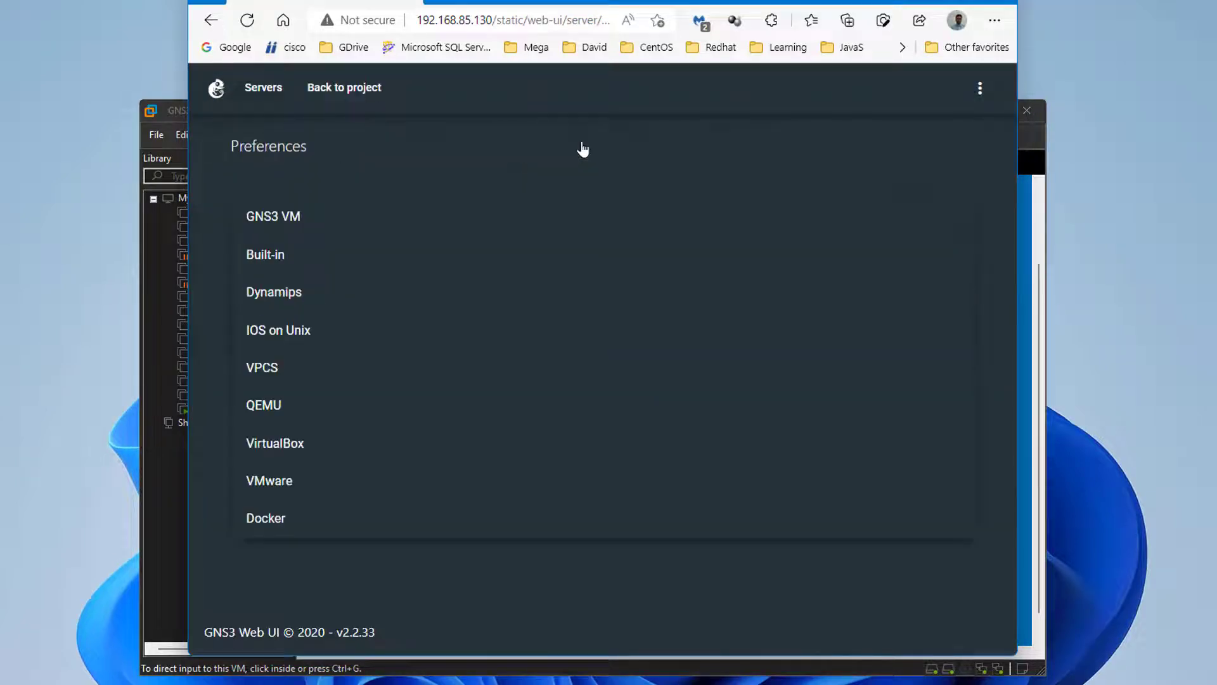
{"action": "left_click", "coordinate": [319, 332]}
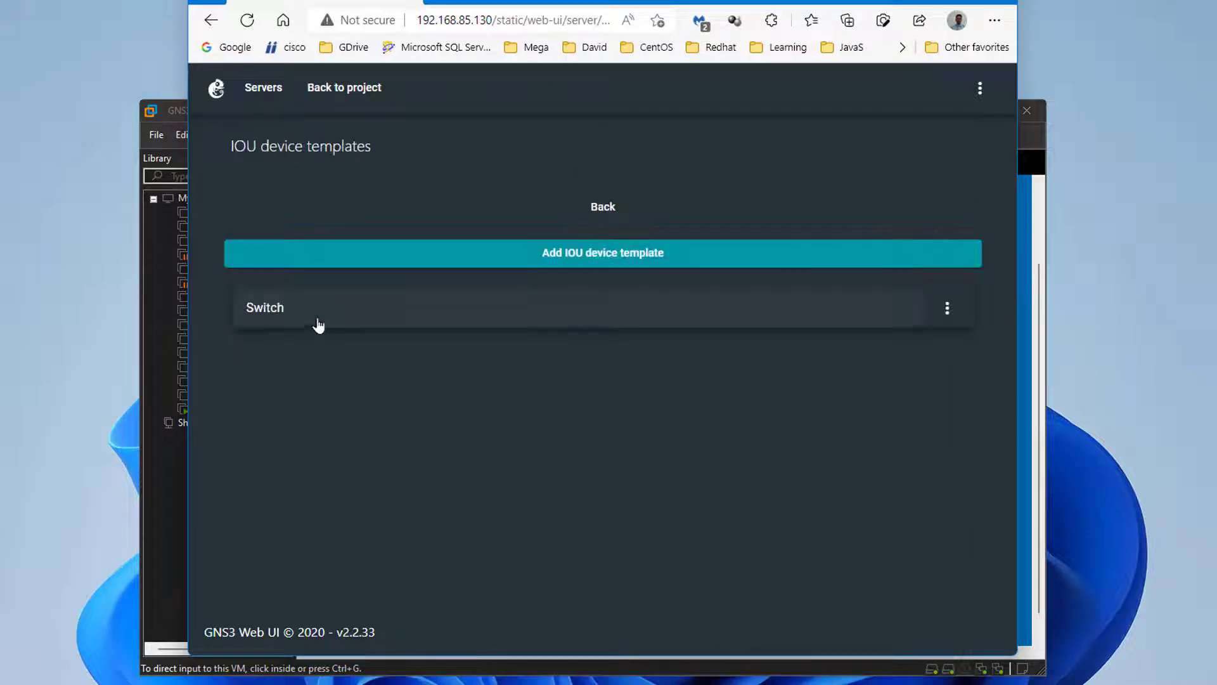
{"action": "left_click", "coordinate": [526, 310]}
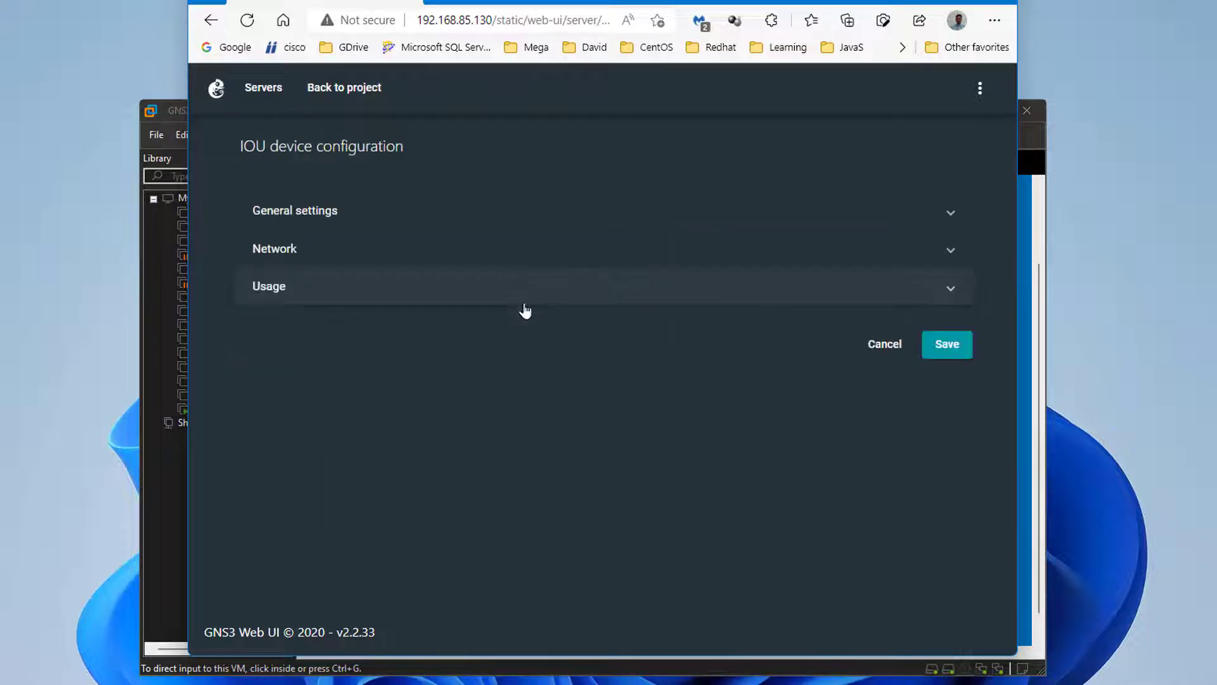
{"action": "left_click", "coordinate": [433, 214]}
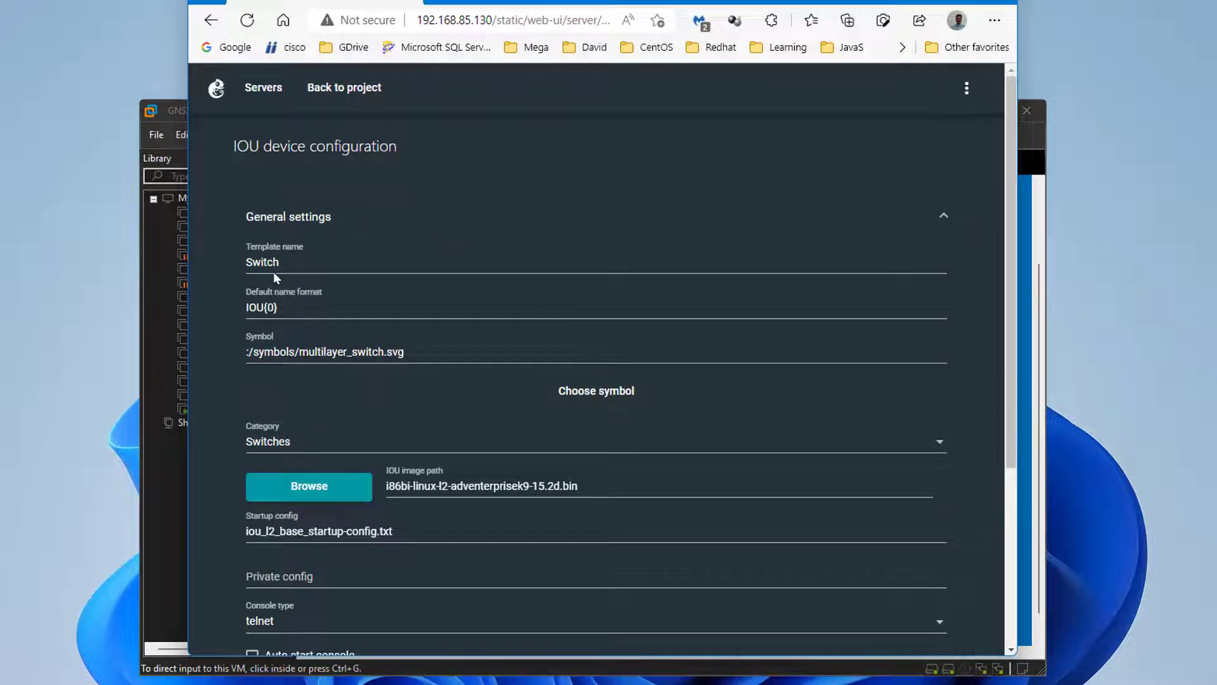
{"action": "left_click_drag", "start_coordinate": [311, 260], "coordinate": [251, 259]}
{"action": "left_click_drag", "start_coordinate": [264, 310], "coordinate": [230, 311]}
{"action": "type", "text": "SW"}
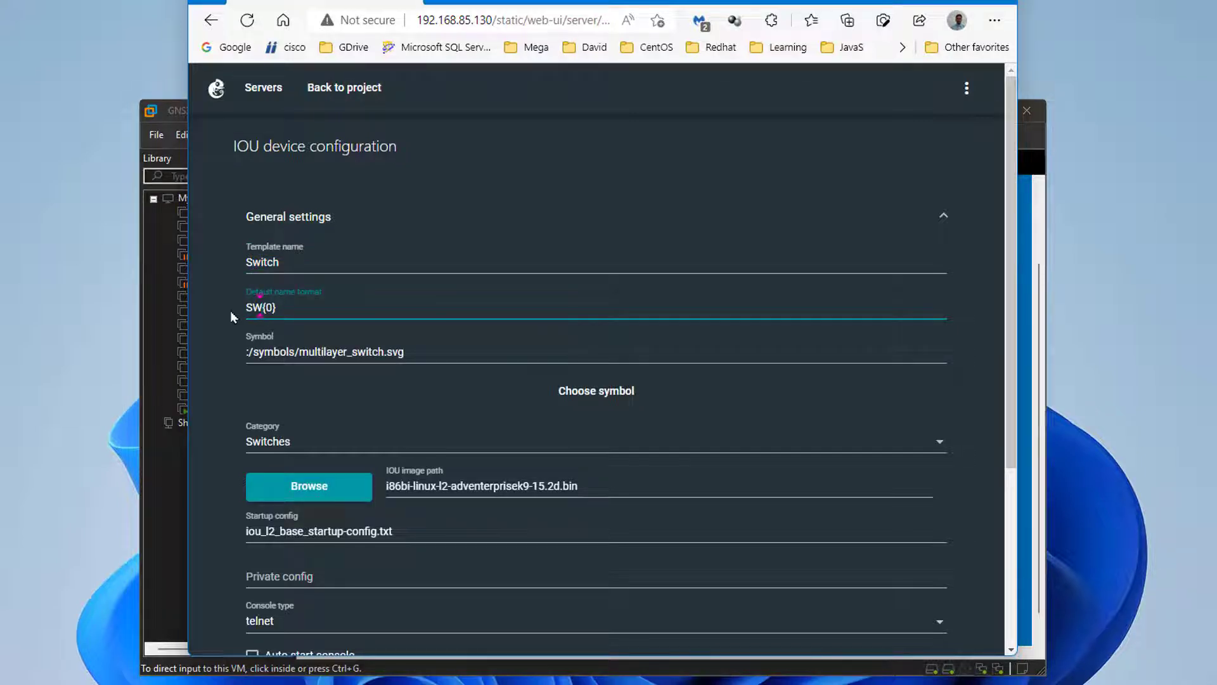
Step: Search the symbols for "switch" and assign the square blue multilayer switch symbol to the template
{"action": "left_click", "coordinate": [604, 394]}
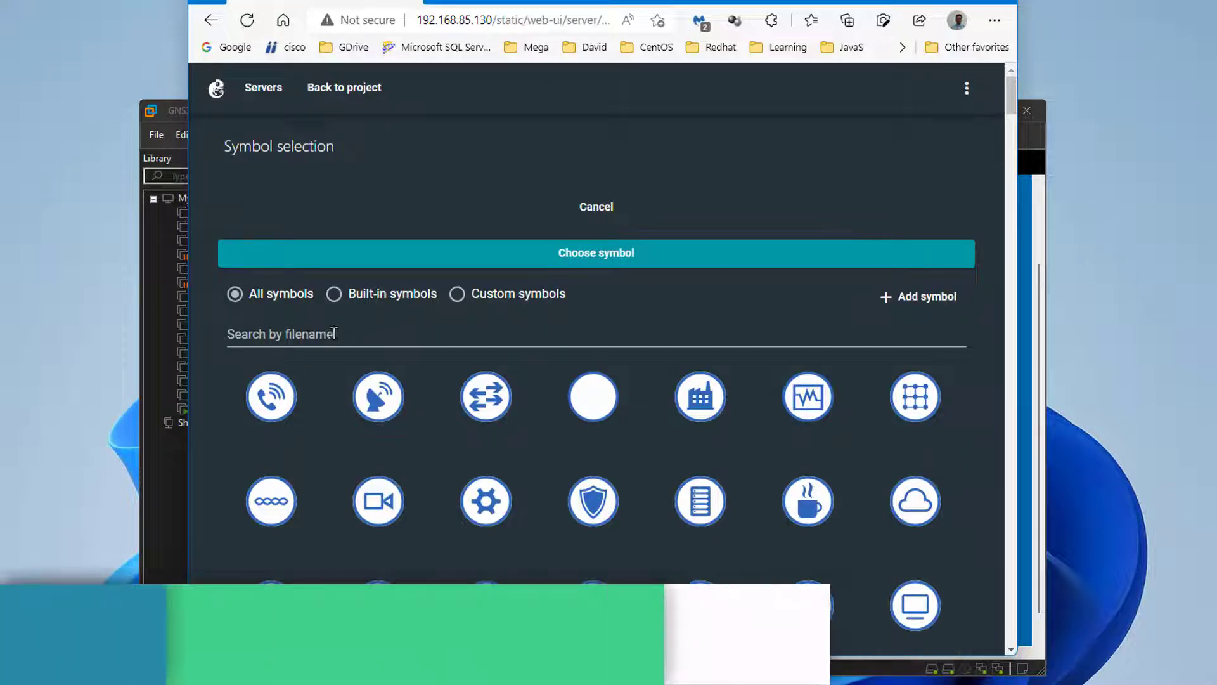
{"action": "left_click", "coordinate": [332, 333]}
{"action": "type", "text": "switch"}
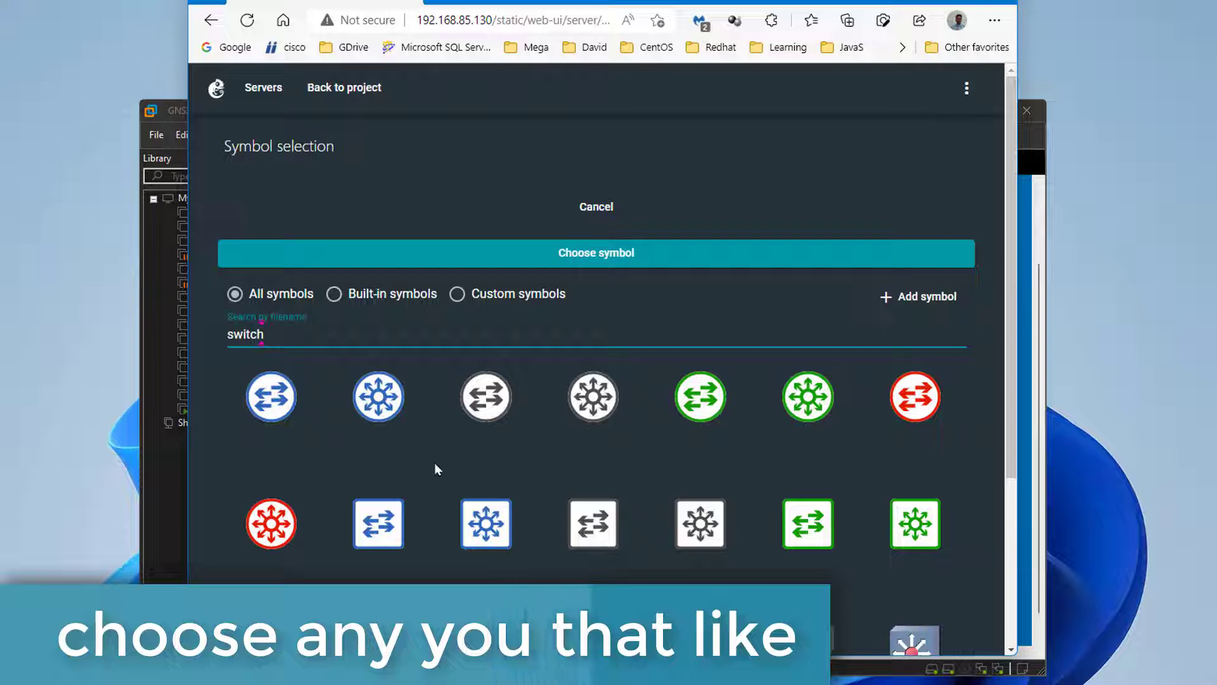
{"action": "left_click", "coordinate": [486, 527]}
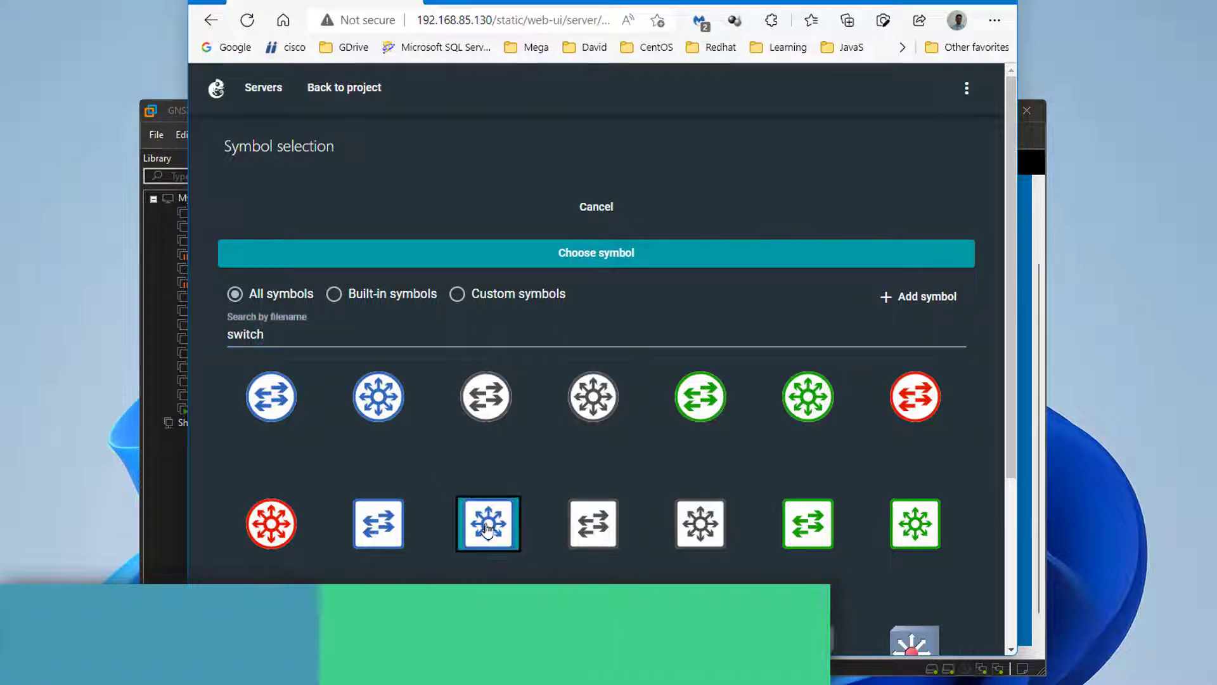
{"action": "left_click", "coordinate": [591, 259]}
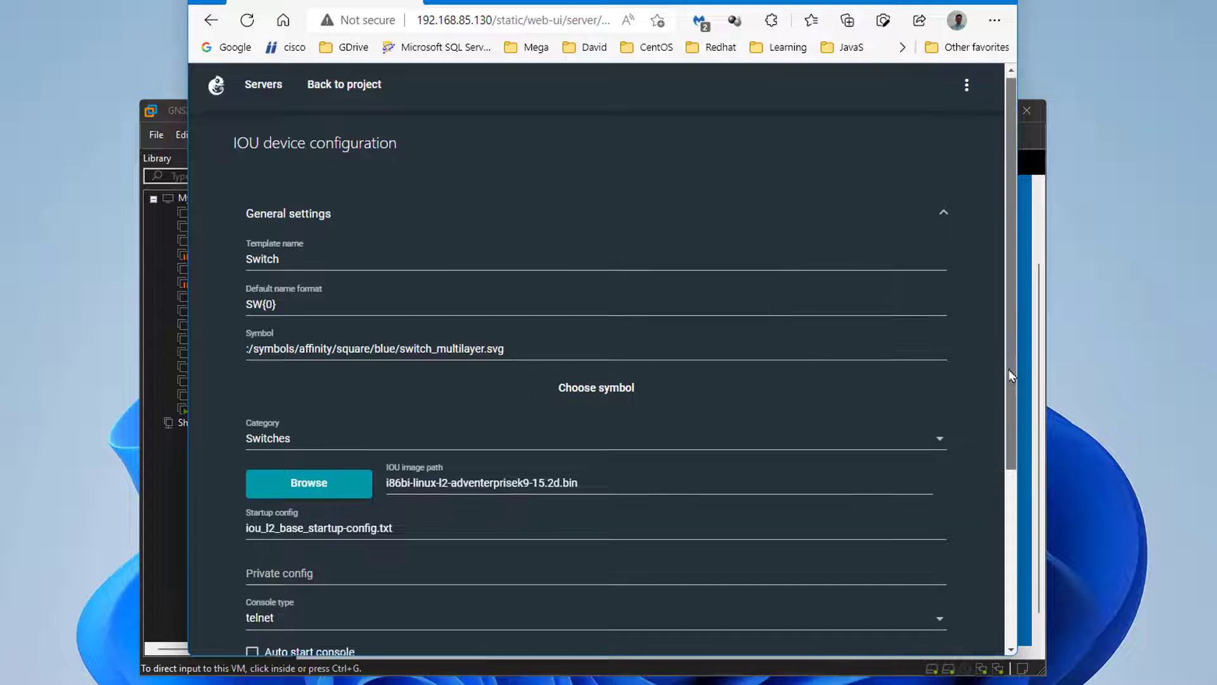
Step: Save the Switch template's configuration and return to the project
{"action": "scroll", "coordinate": [995, 434], "scroll_direction": "down", "scroll_amount": 3}
{"action": "scroll", "coordinate": [998, 503], "scroll_direction": "down", "scroll_amount": 1}
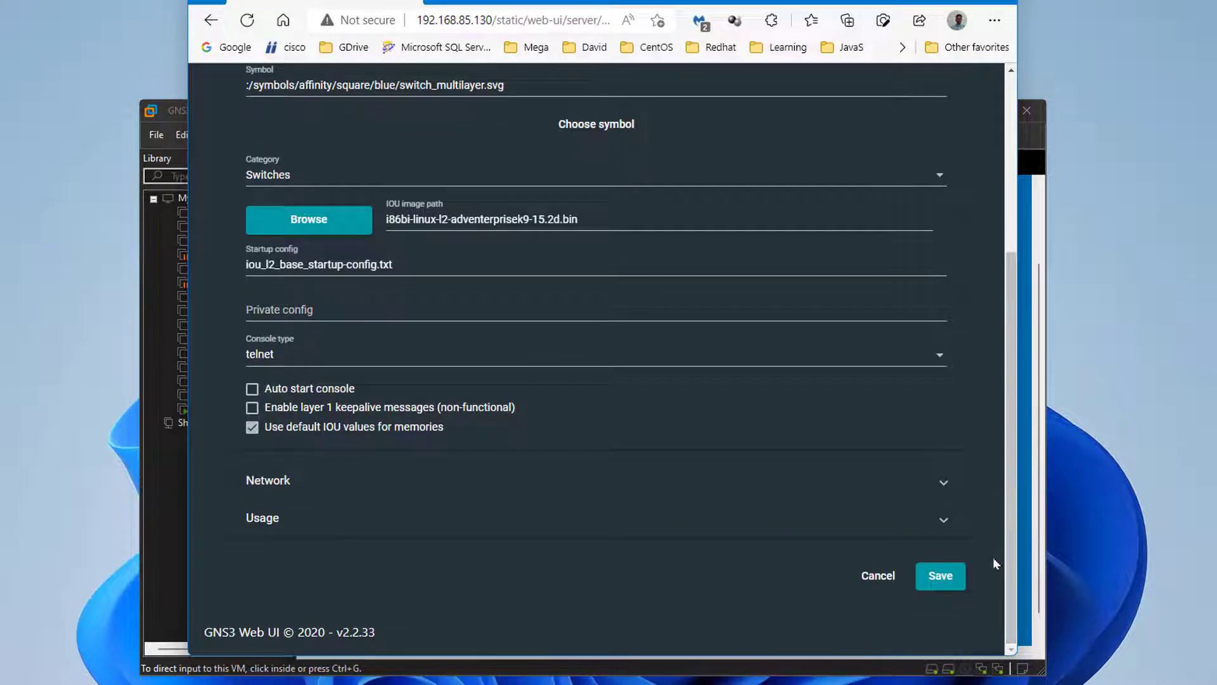
{"action": "left_click", "coordinate": [943, 578]}
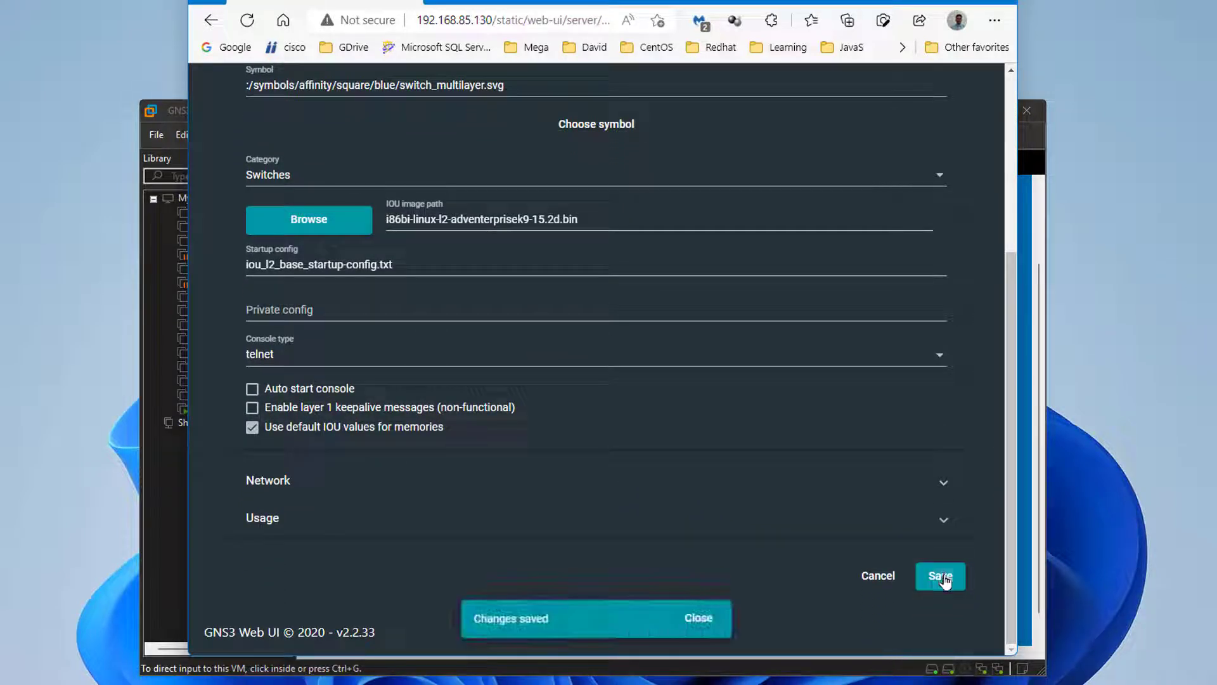
{"action": "left_click", "coordinate": [693, 620]}
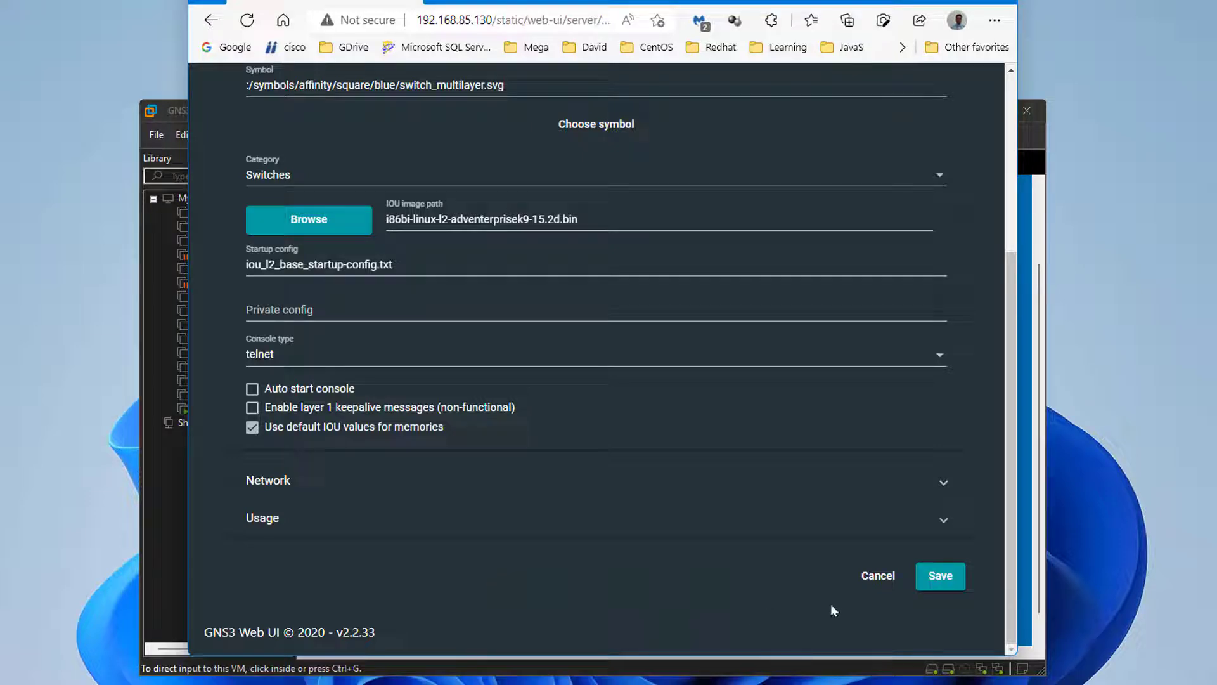
{"action": "scroll", "coordinate": [691, 453], "scroll_direction": "up", "scroll_amount": 4}
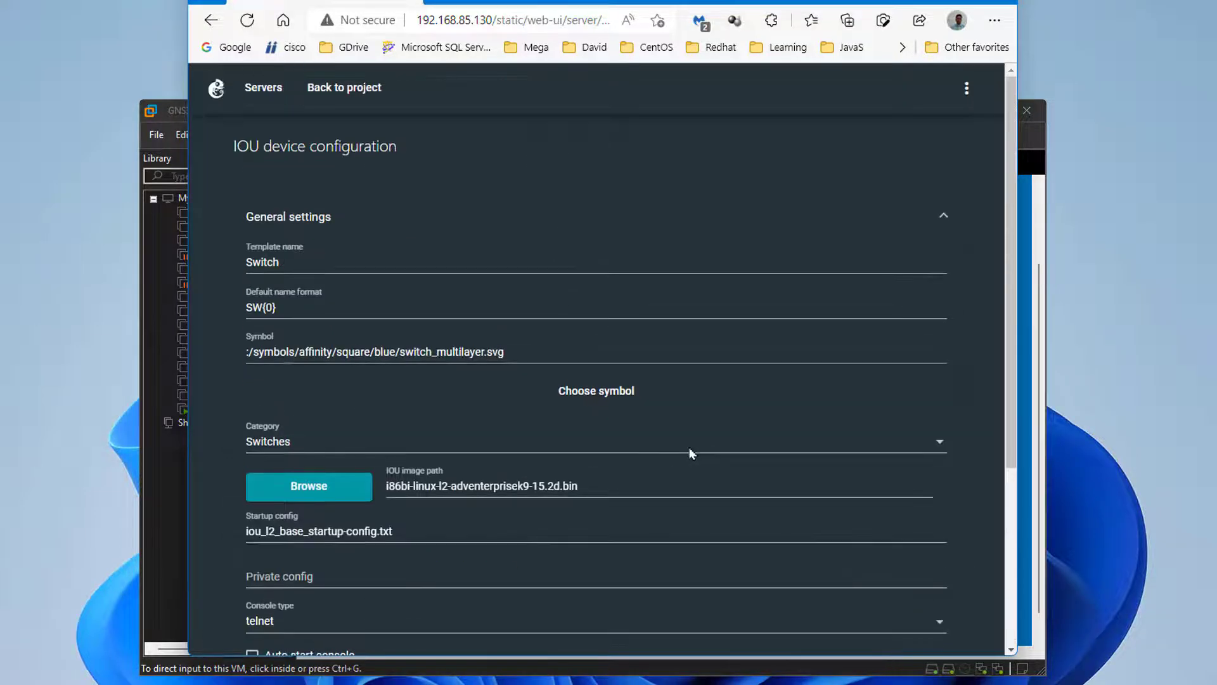
{"action": "left_click", "coordinate": [334, 91]}
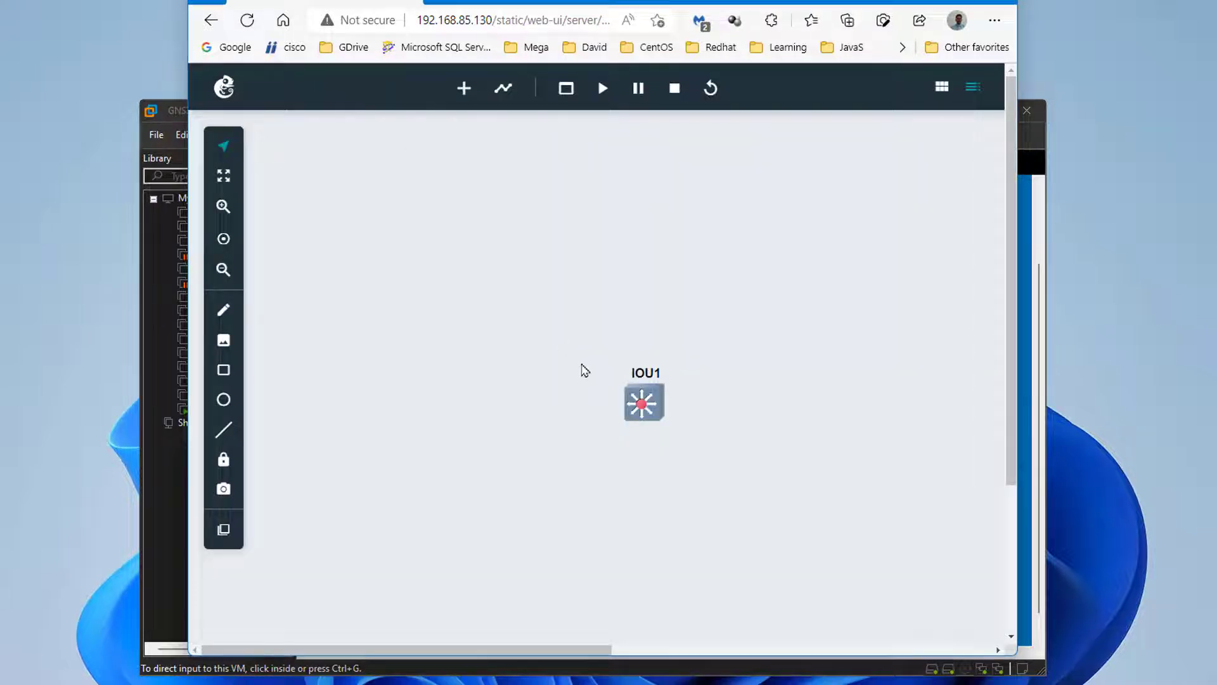
Step: Delete the IOU1 node from the project and confirm the deletion
{"action": "right_click", "coordinate": [644, 406]}
{"action": "left_click", "coordinate": [686, 388]}
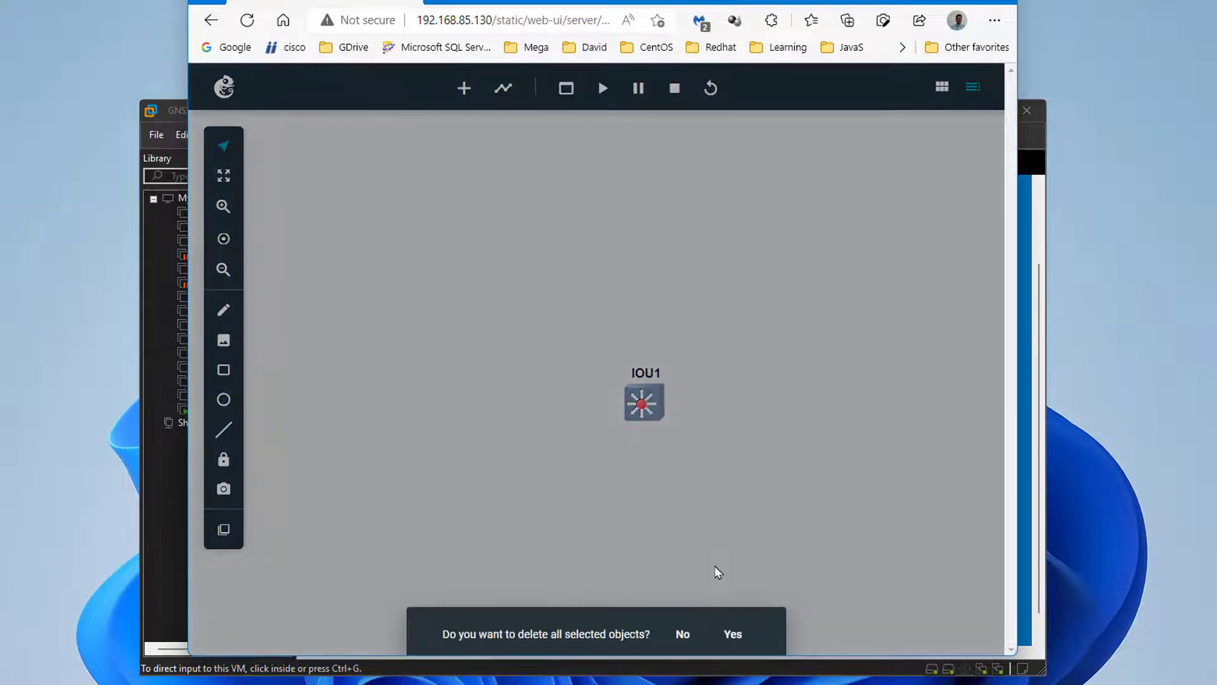
{"action": "left_click", "coordinate": [730, 633]}
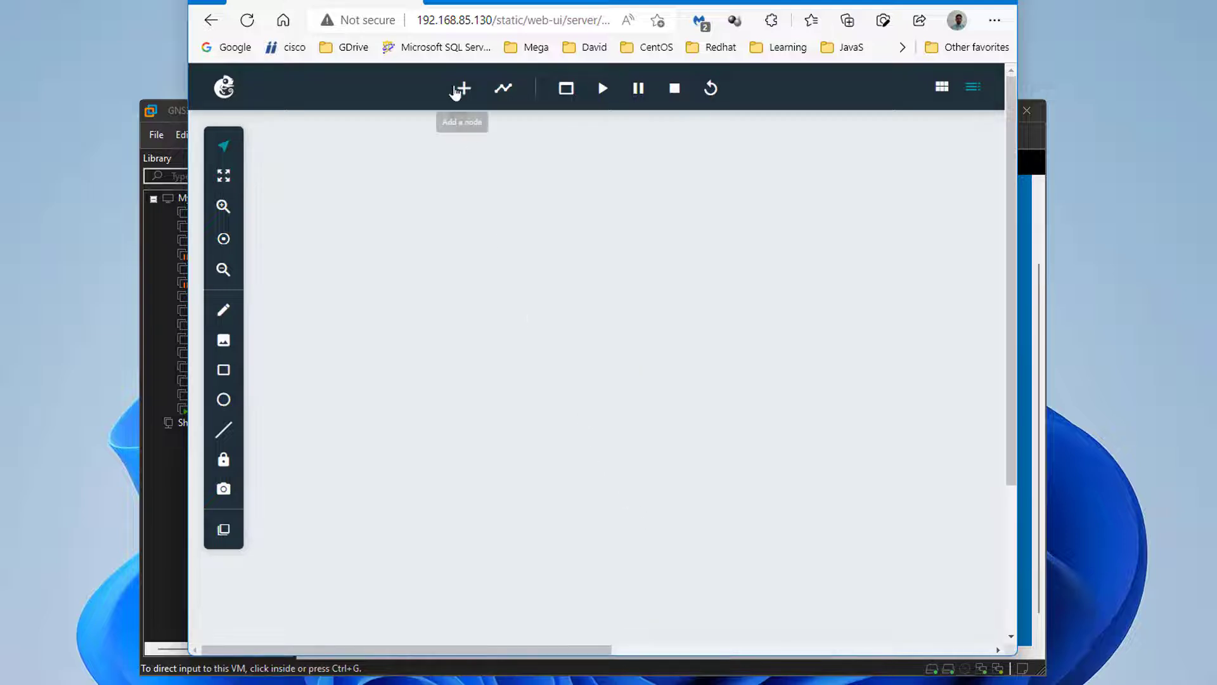
Step: Add two Switch nodes and two VPCS nodes to the project, placing one PC beneath each switch
{"action": "left_click", "coordinate": [460, 89]}
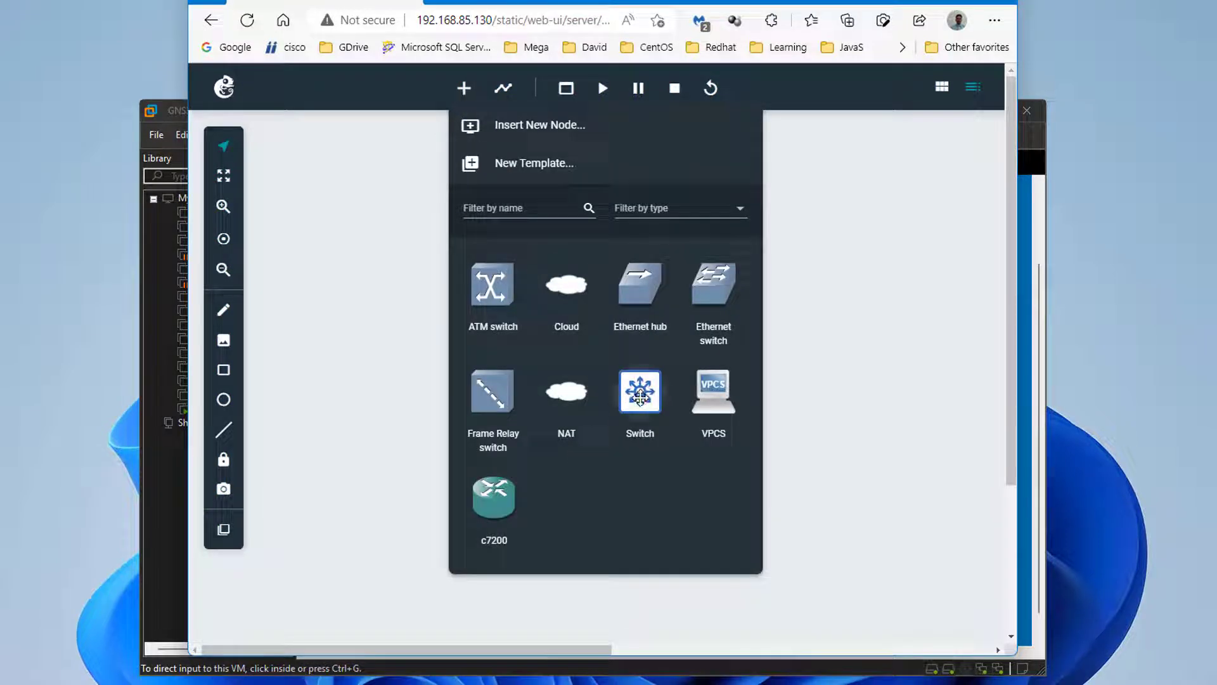
{"action": "left_click_drag", "start_coordinate": [640, 397], "coordinate": [398, 382]}
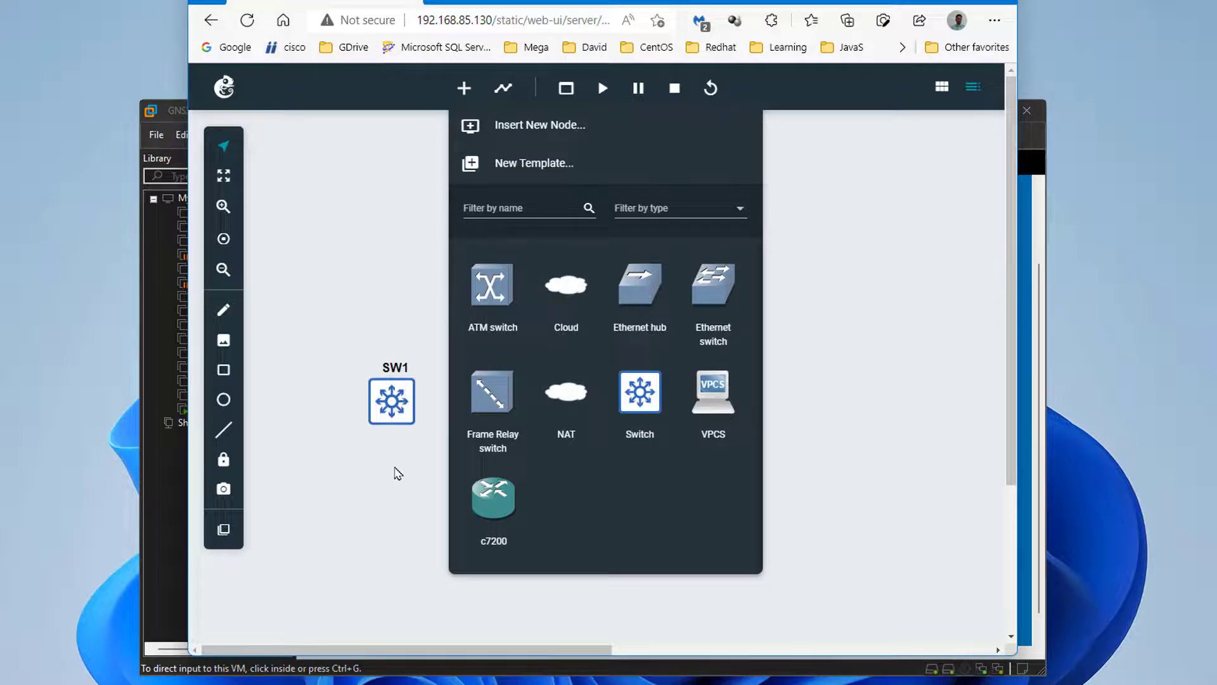
{"action": "left_click_drag", "start_coordinate": [640, 396], "coordinate": [842, 415]}
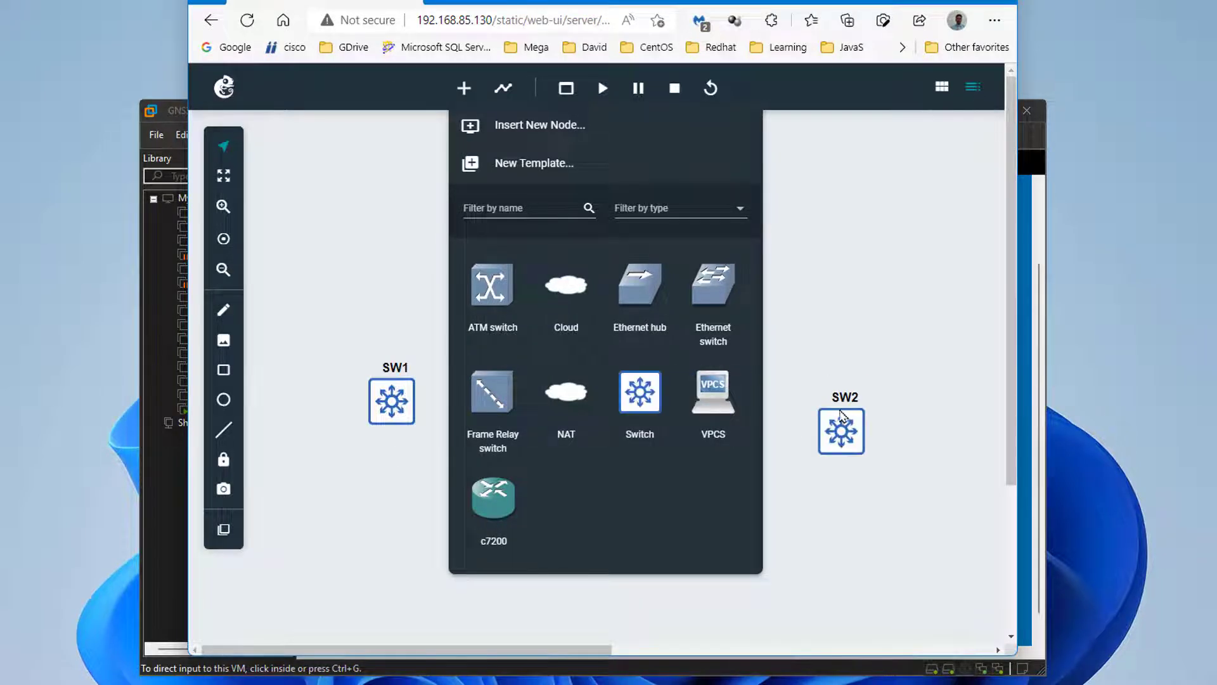
{"action": "left_click_drag", "start_coordinate": [713, 393], "coordinate": [827, 528]}
{"action": "left_click", "coordinate": [890, 495]}
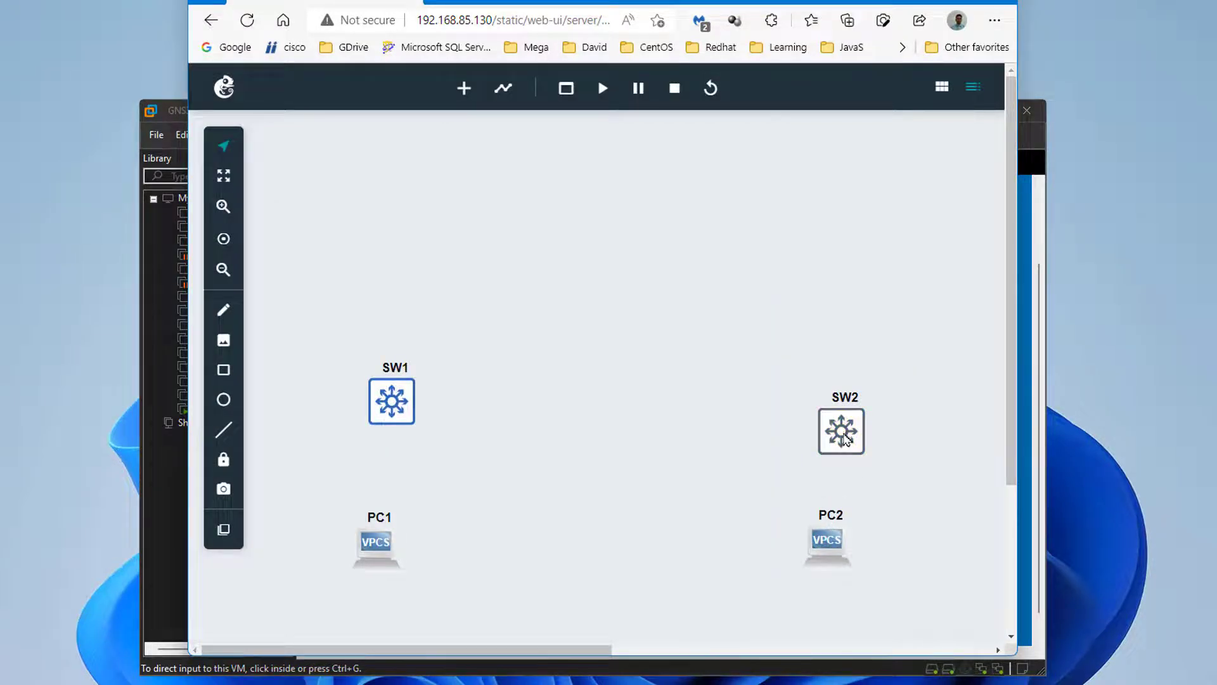
Step: Arrange the nodes closer together, with SW1 and SW2 level with each other and PC1 and PC2 below them
{"action": "left_click_drag", "start_coordinate": [845, 438], "coordinate": [724, 338]}
{"action": "left_click_drag", "start_coordinate": [394, 413], "coordinate": [458, 344]}
{"action": "left_click_drag", "start_coordinate": [818, 550], "coordinate": [714, 512]}
{"action": "left_click_drag", "start_coordinate": [378, 543], "coordinate": [446, 507]}
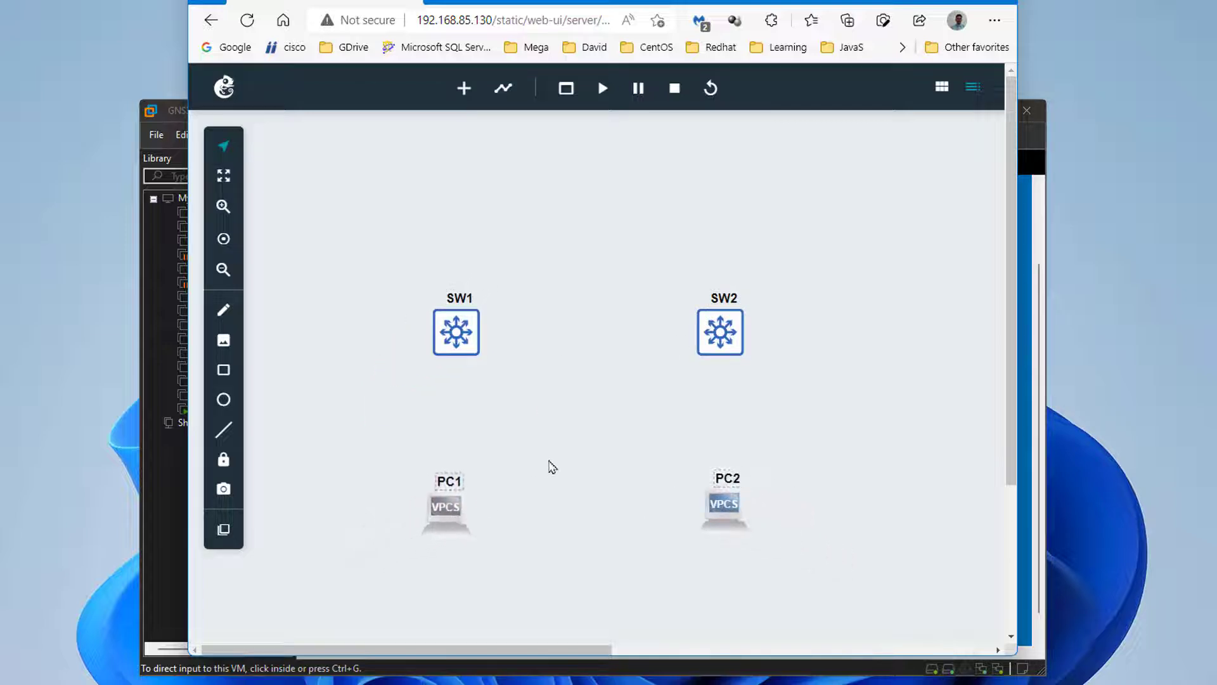
Step: Link Ethernet0/0 of SW1 to Ethernet0/0 of SW2
{"action": "left_click", "coordinate": [503, 89]}
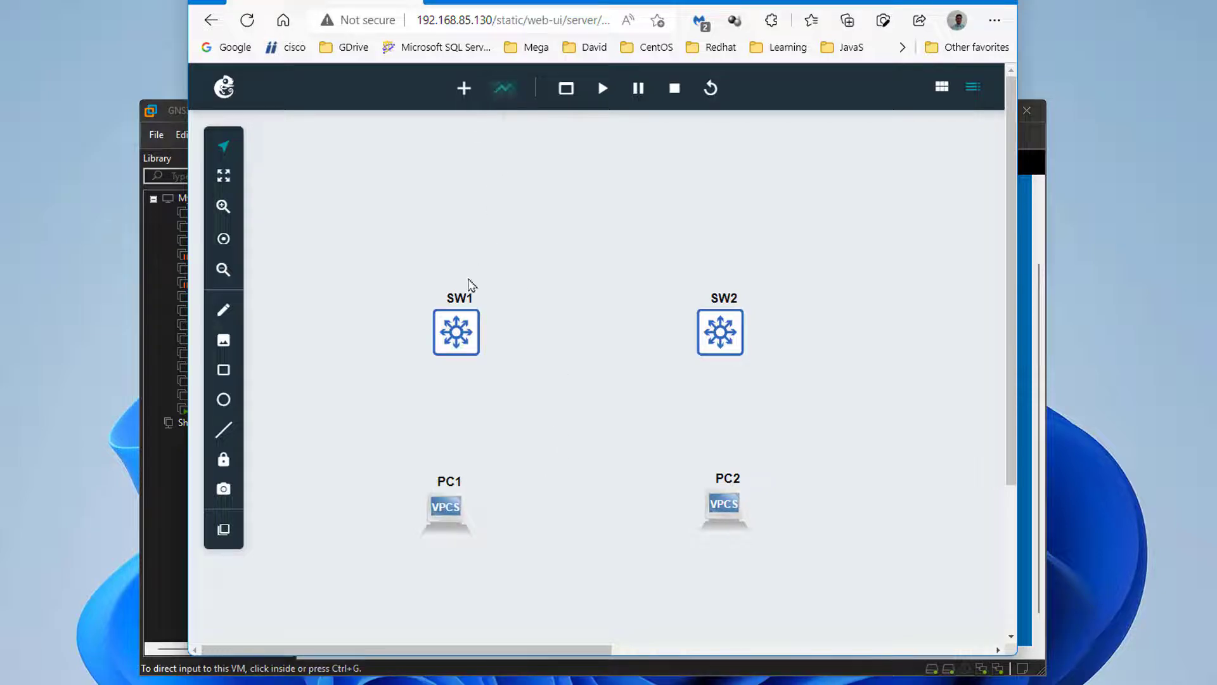
{"action": "left_click", "coordinate": [464, 339]}
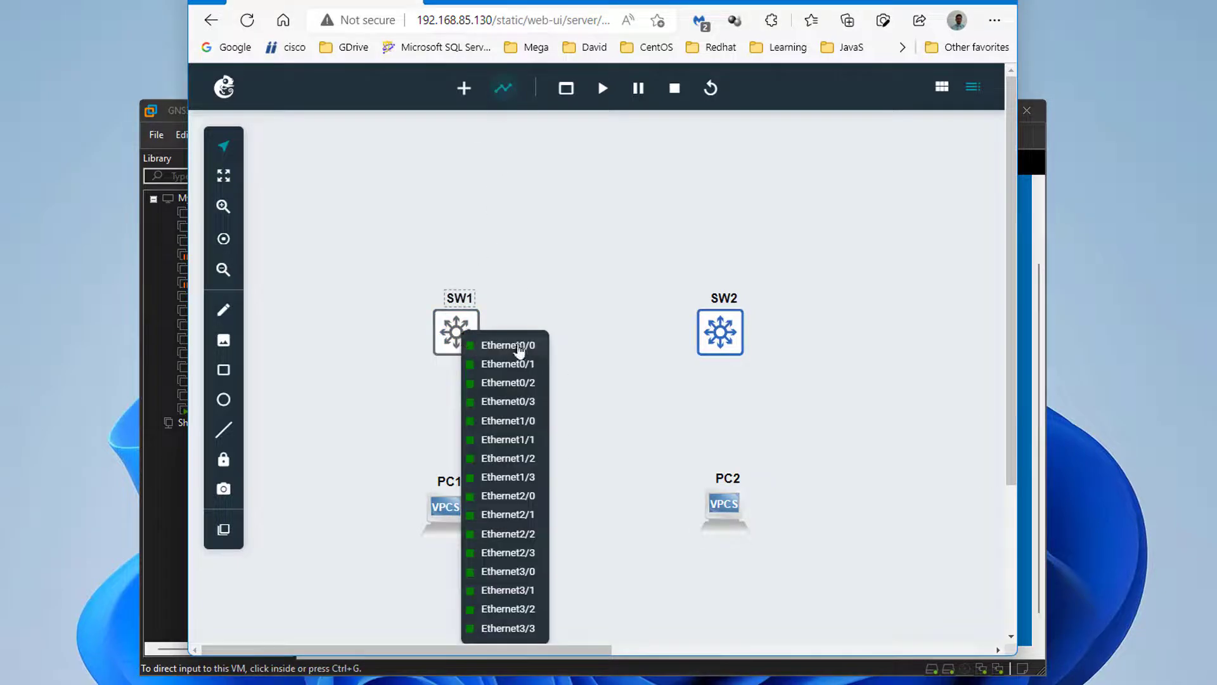
{"action": "left_click", "coordinate": [520, 349]}
{"action": "left_click", "coordinate": [718, 339]}
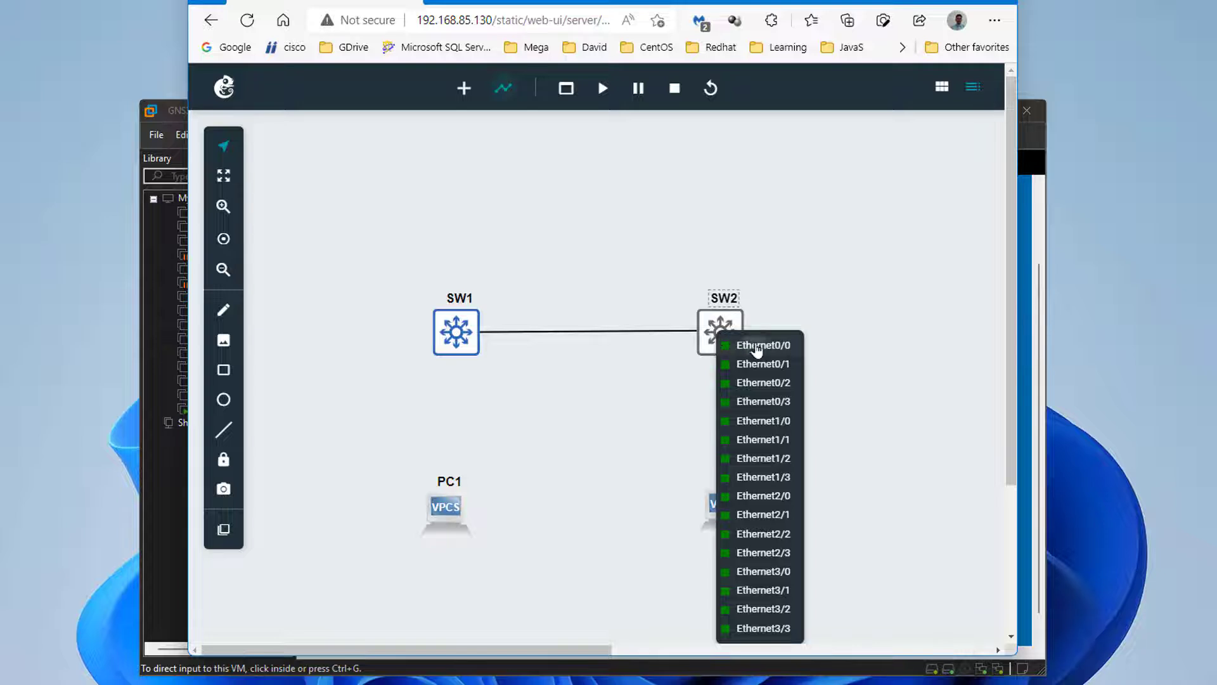
{"action": "left_click", "coordinate": [757, 347]}
Step: Link Ethernet0/1 of SW1 to Ethernet0 of PC1
{"action": "left_click", "coordinate": [462, 348]}
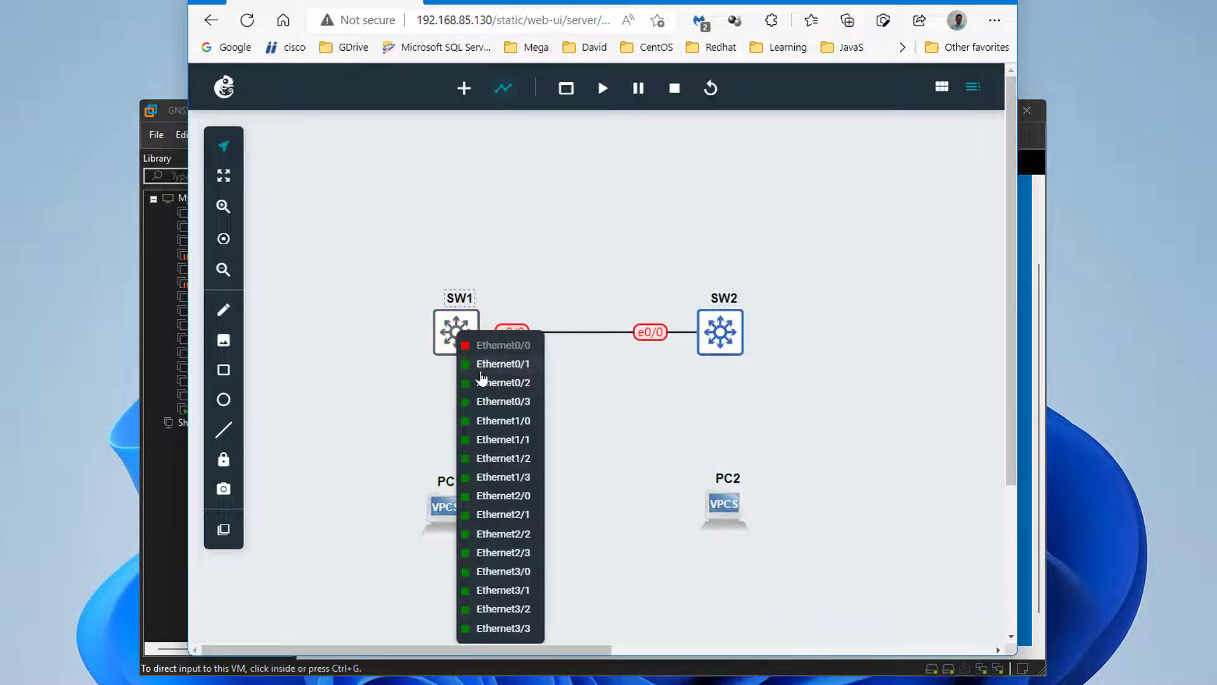
{"action": "left_click", "coordinate": [491, 363]}
{"action": "left_click", "coordinate": [447, 507]}
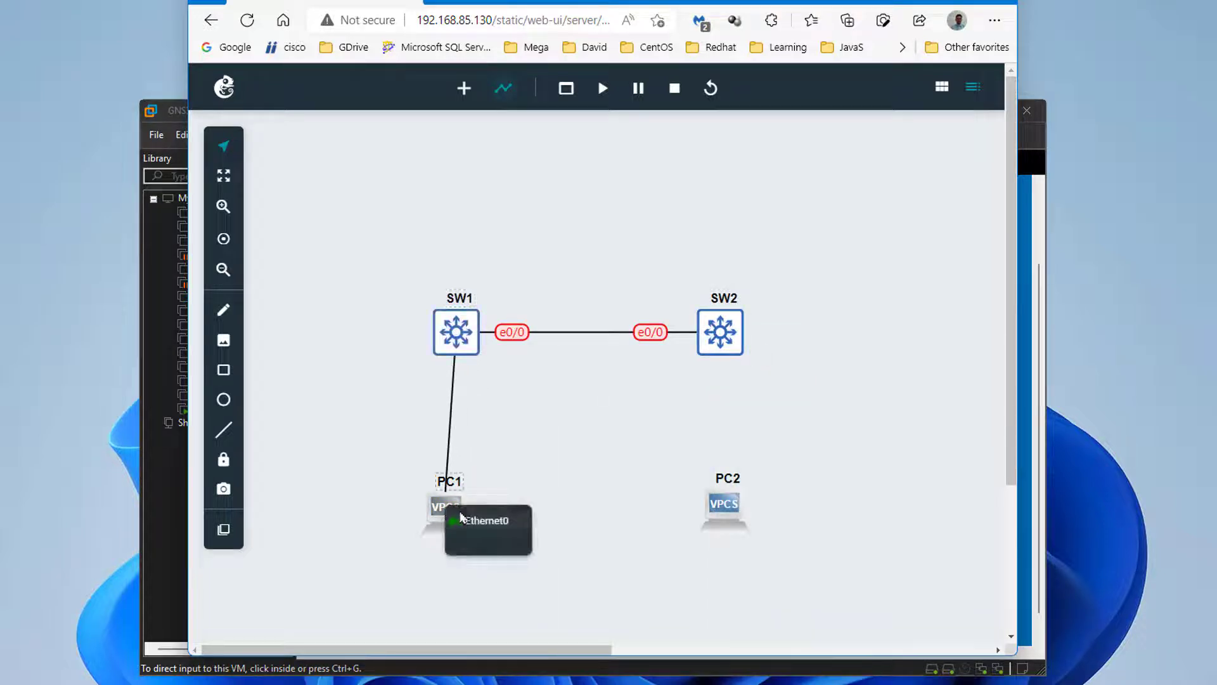
{"action": "left_click", "coordinate": [484, 523]}
Step: Link Ethernet0/1 of SW2 to Ethernet0 of PC2
{"action": "left_click", "coordinate": [722, 346]}
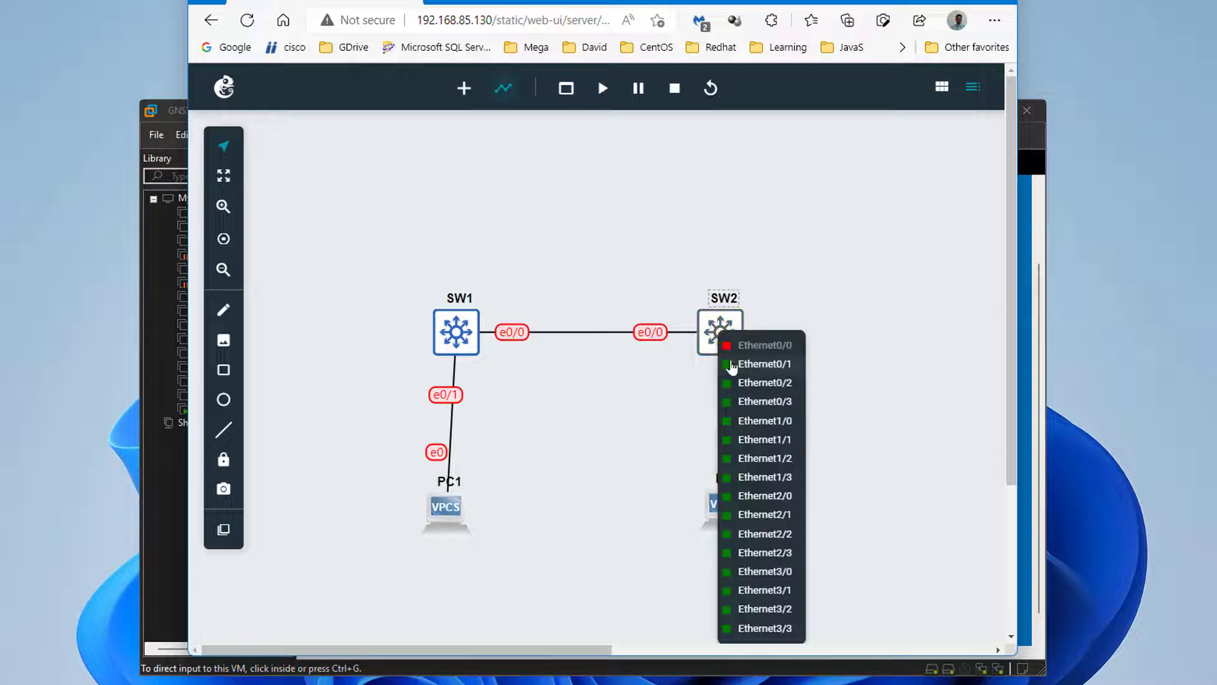
{"action": "left_click", "coordinate": [753, 367]}
{"action": "left_click", "coordinate": [722, 504]}
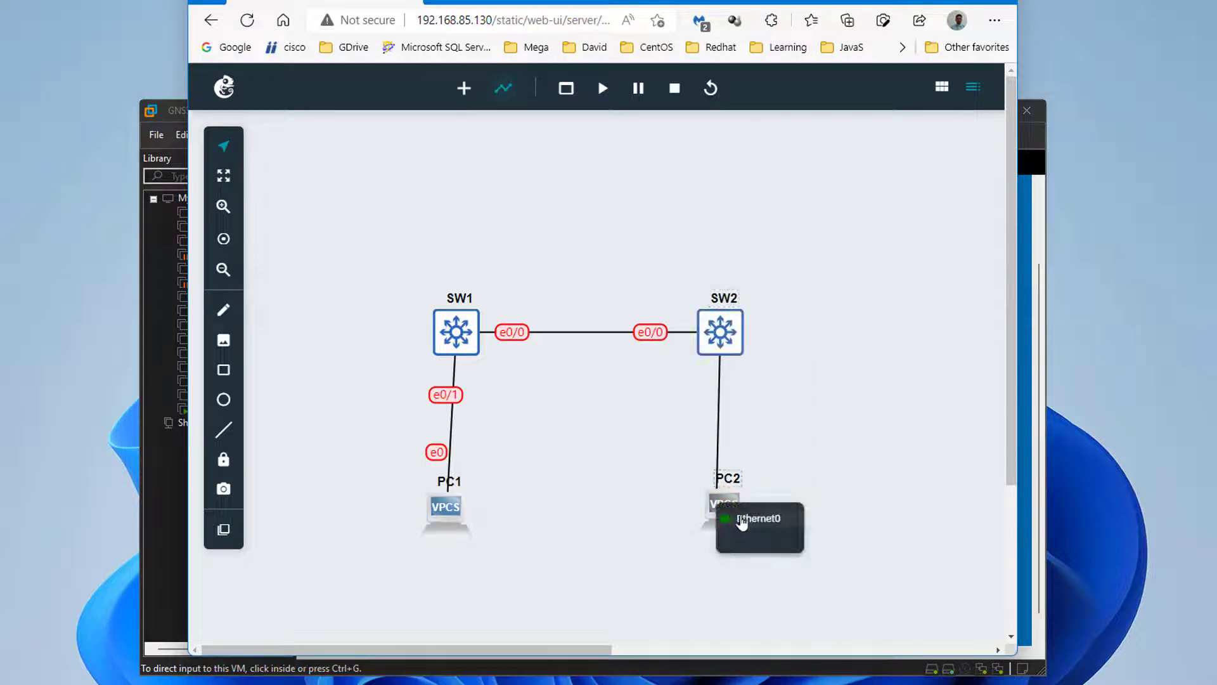
{"action": "left_click", "coordinate": [752, 524]}
Step: Align PC1 directly beneath SW1 and start all nodes in the project, dismissing the notification
{"action": "left_click_drag", "start_coordinate": [439, 521], "coordinate": [454, 524]}
{"action": "left_click", "coordinate": [553, 276]}
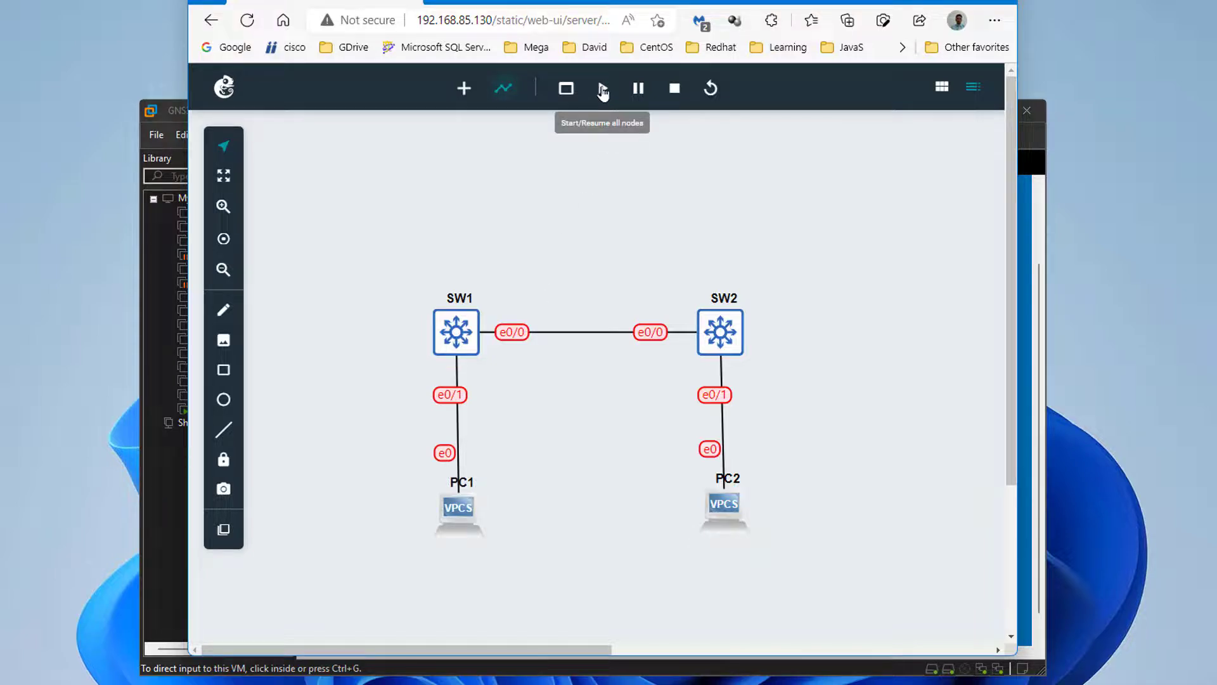
{"action": "left_click", "coordinate": [602, 90]}
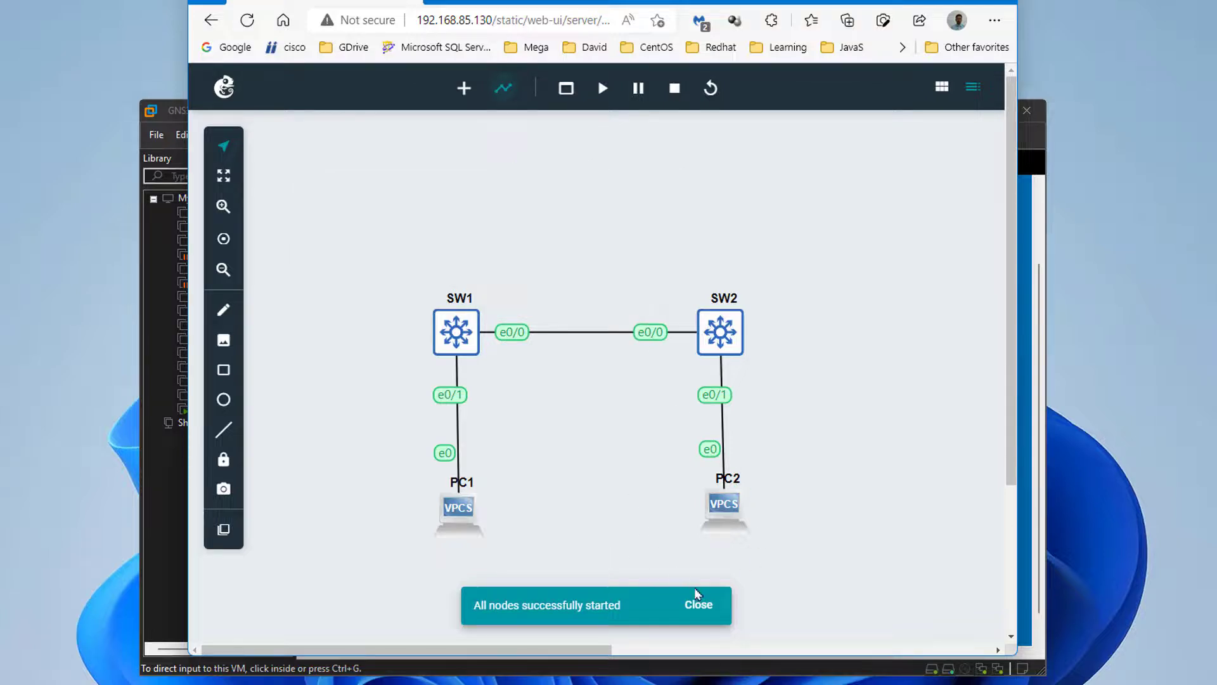
{"action": "left_click", "coordinate": [700, 605]}
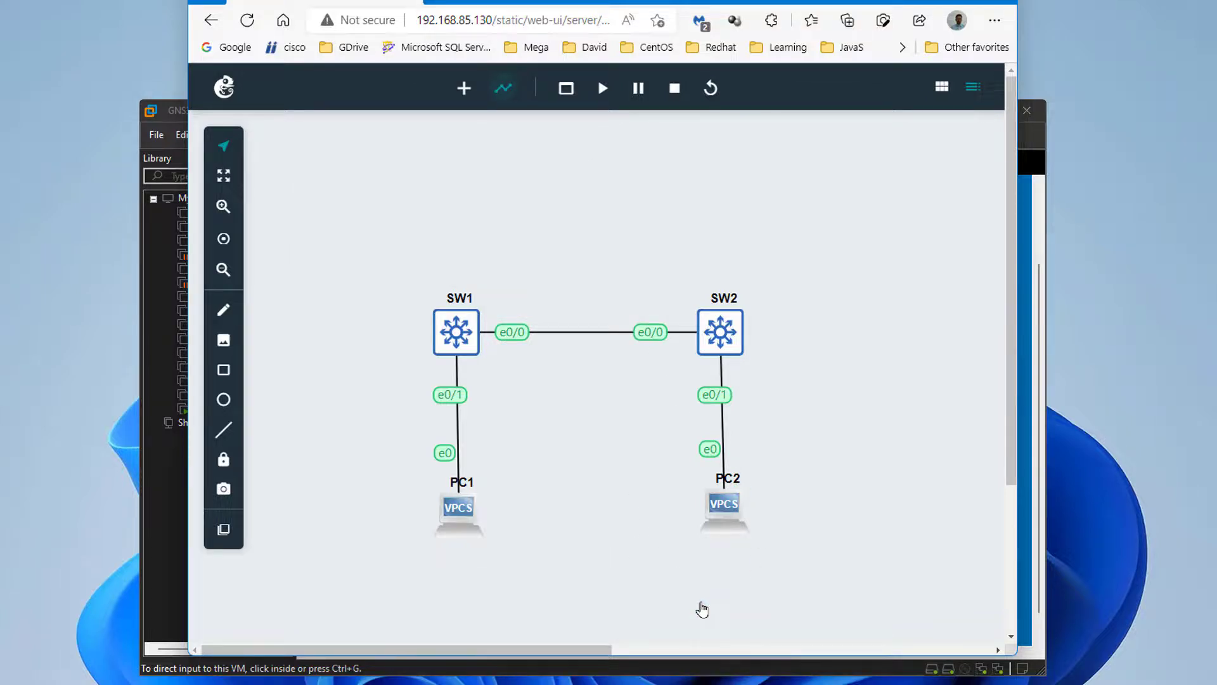